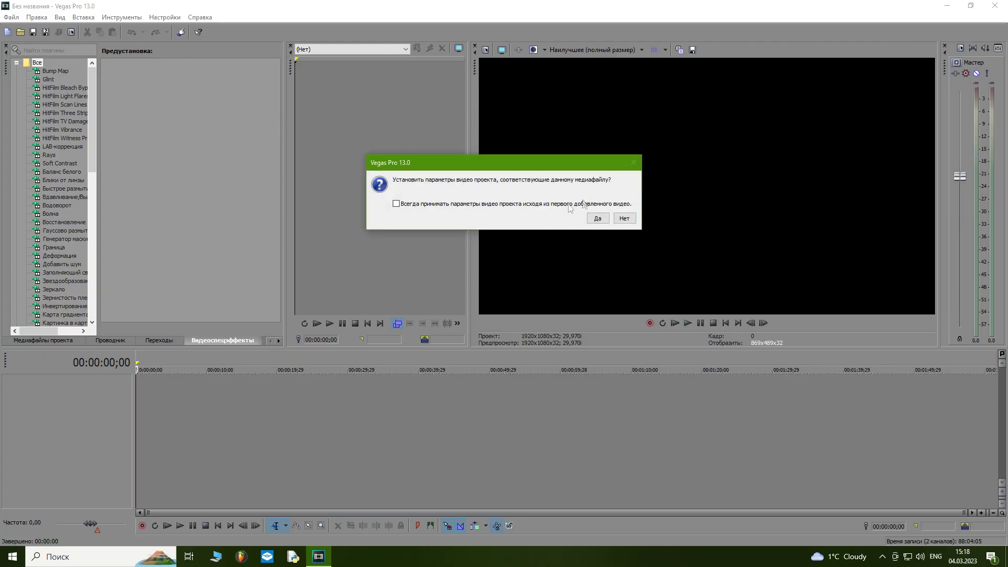
Match the project video settings to the imported media file
{"action": "left_click", "coordinate": [597, 219]}
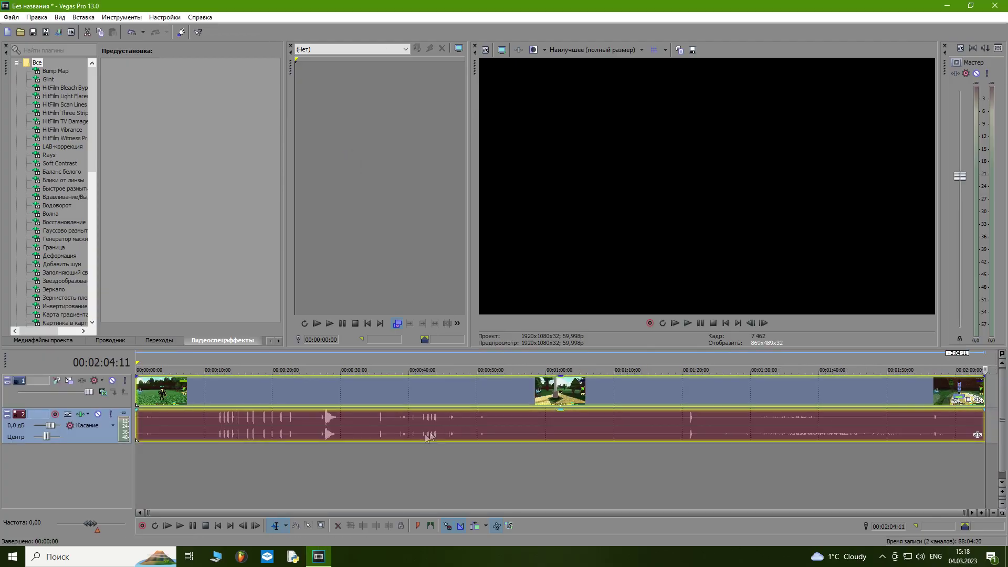
Scrub through the opening of the clip and play it from the start up to about 00:00:11:22
{"action": "left_click", "coordinate": [225, 478]}
{"action": "left_click", "coordinate": [178, 488]}
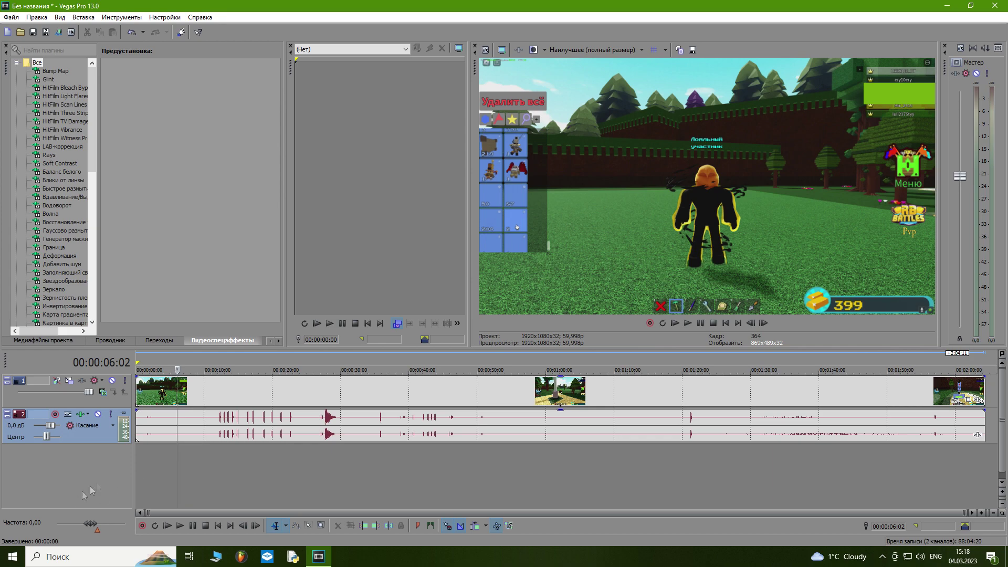
{"action": "left_click", "coordinate": [138, 466]}
{"action": "left_click", "coordinate": [187, 477]}
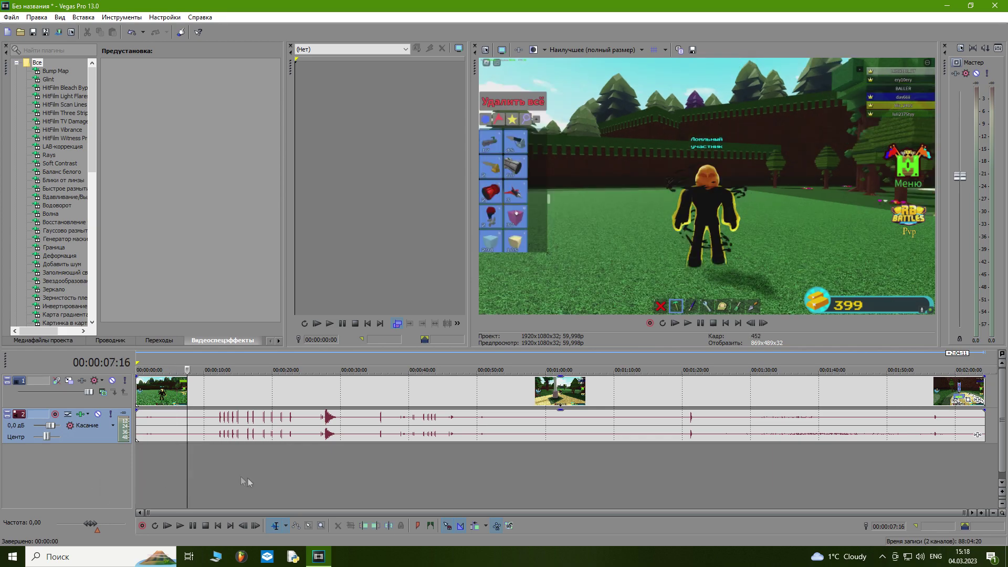
{"action": "left_click", "coordinate": [247, 477]}
{"action": "left_click", "coordinate": [284, 473]}
{"action": "left_click", "coordinate": [165, 473]}
{"action": "key", "text": "Home"}
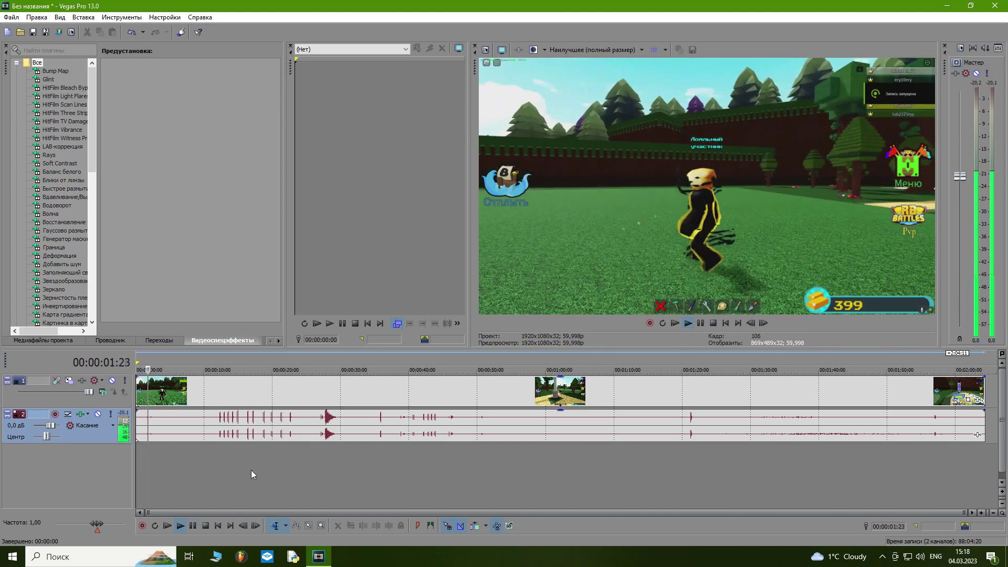
{"action": "left_click", "coordinate": [191, 527]}
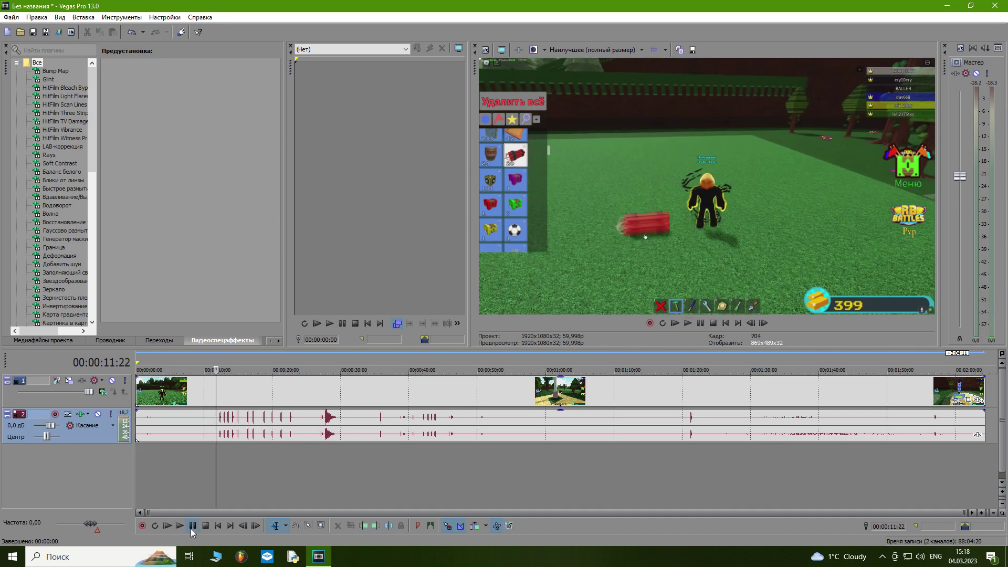
Split the video and its audio at 00:00:03:00
{"action": "left_click", "coordinate": [164, 462]}
{"action": "mouse_move", "coordinate": [155, 465]}
{"action": "left_mouse_down"}
{"action": "mouse_move", "coordinate": [137, 468]}
{"action": "mouse_move", "coordinate": [156, 465]}
{"action": "left_mouse_up"}
{"action": "scroll", "coordinate": [158, 465], "scroll_direction": "up", "scroll_amount": 10}
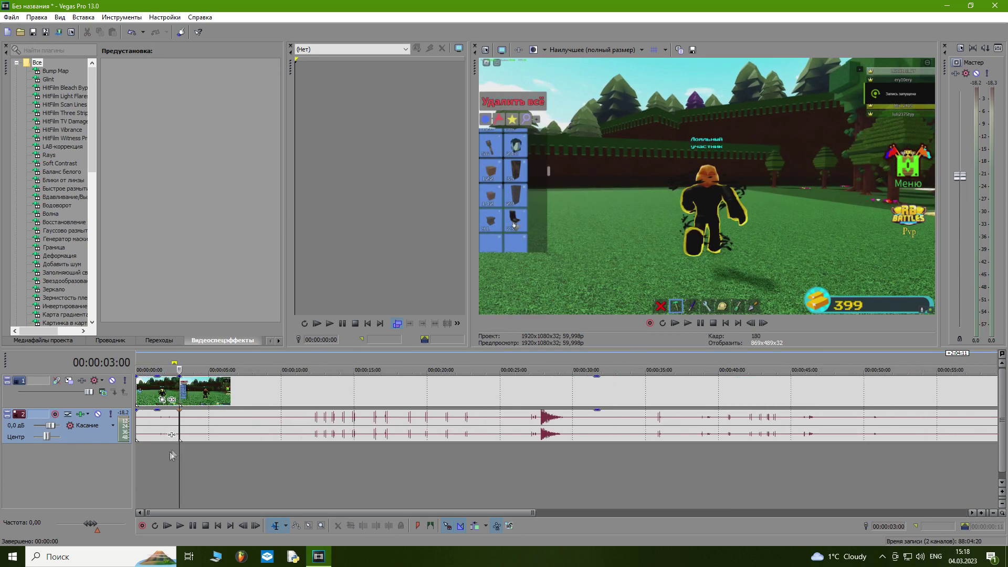
{"action": "scroll", "coordinate": [558, 445], "scroll_direction": "down", "scroll_amount": 8}
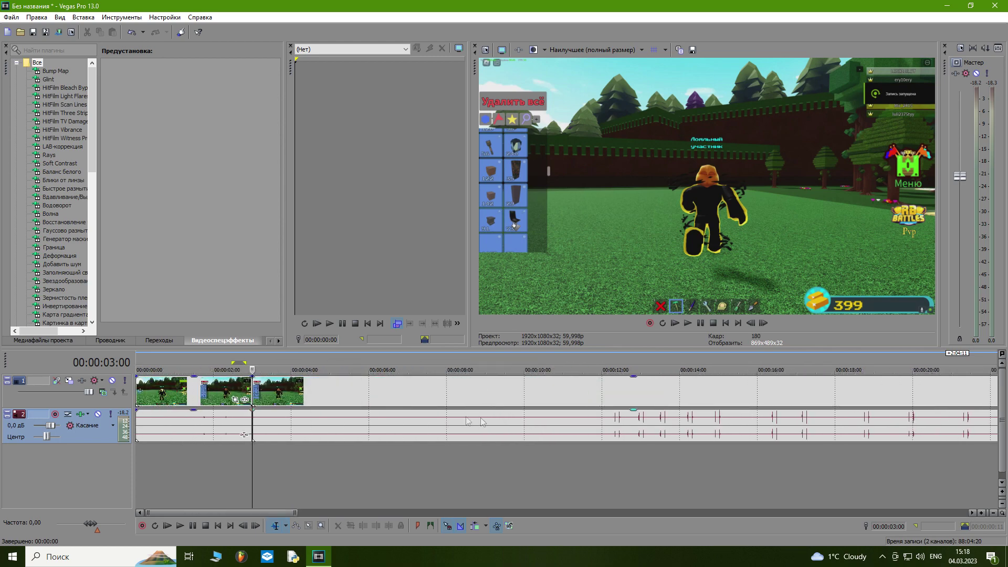
Move the second segment away from the 3-second cut, play across the gap, and move the segment back against the first one
{"action": "left_click_drag", "start_coordinate": [372, 390], "coordinate": [538, 389]}
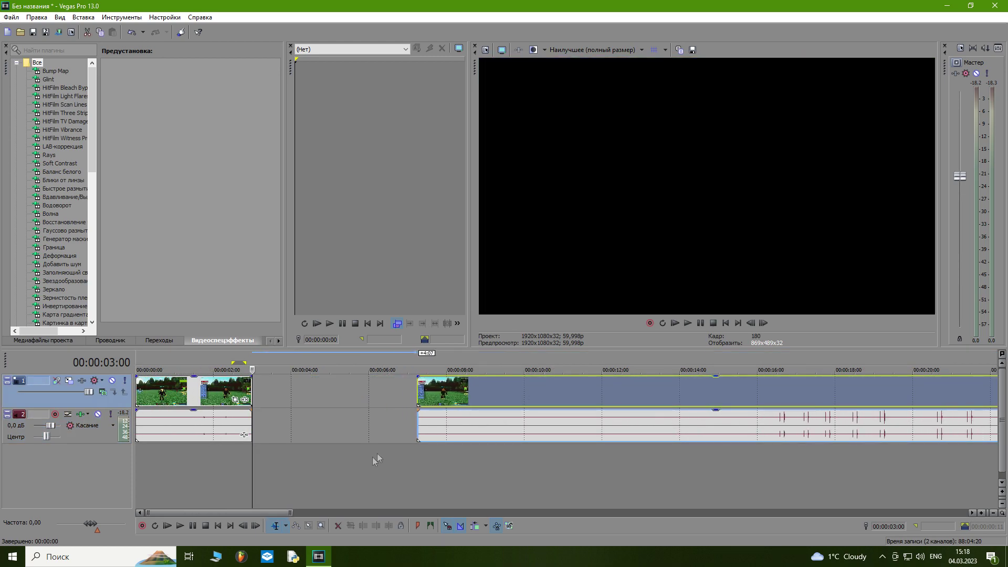
{"action": "left_click", "coordinate": [215, 484]}
{"action": "left_click", "coordinate": [180, 525]}
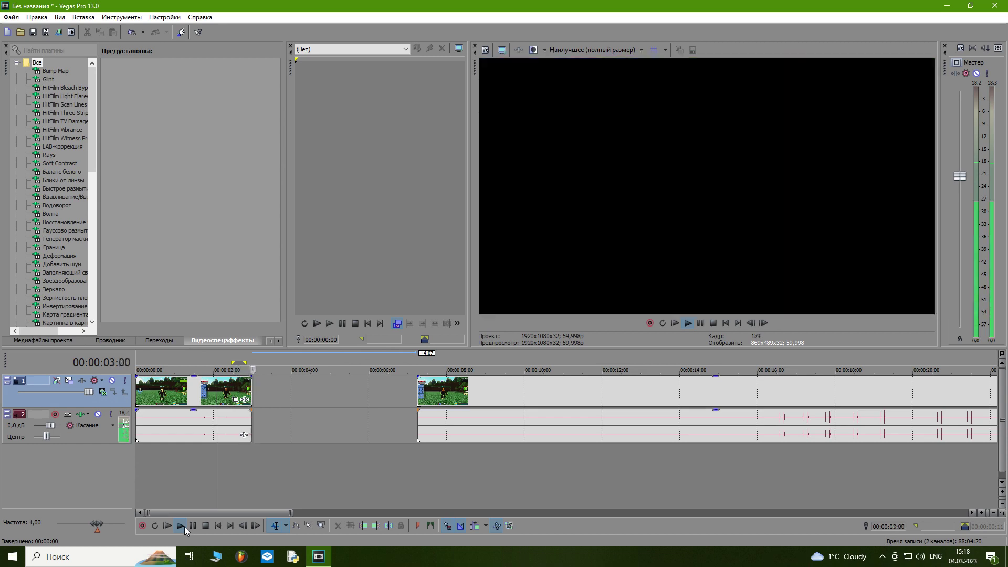
{"action": "left_click_drag", "start_coordinate": [555, 384], "coordinate": [390, 388]}
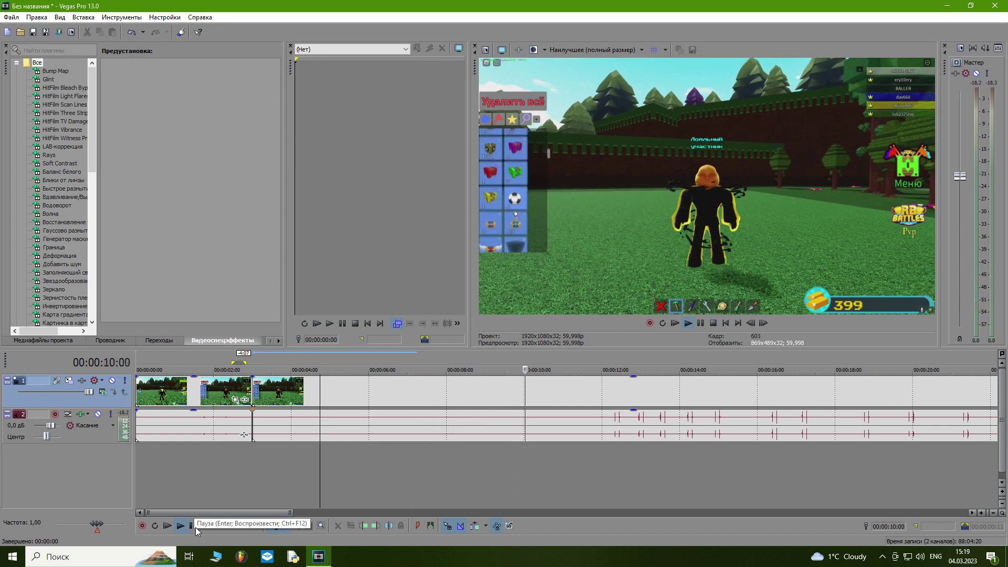
Pause playback and split the second segment at about 10.5 seconds
{"action": "left_click", "coordinate": [194, 527]}
{"action": "key", "text": "s"}
Try deleting the segment between the two cuts and closing the gap, preview the join, and undo both edits
{"action": "left_click", "coordinate": [491, 395]}
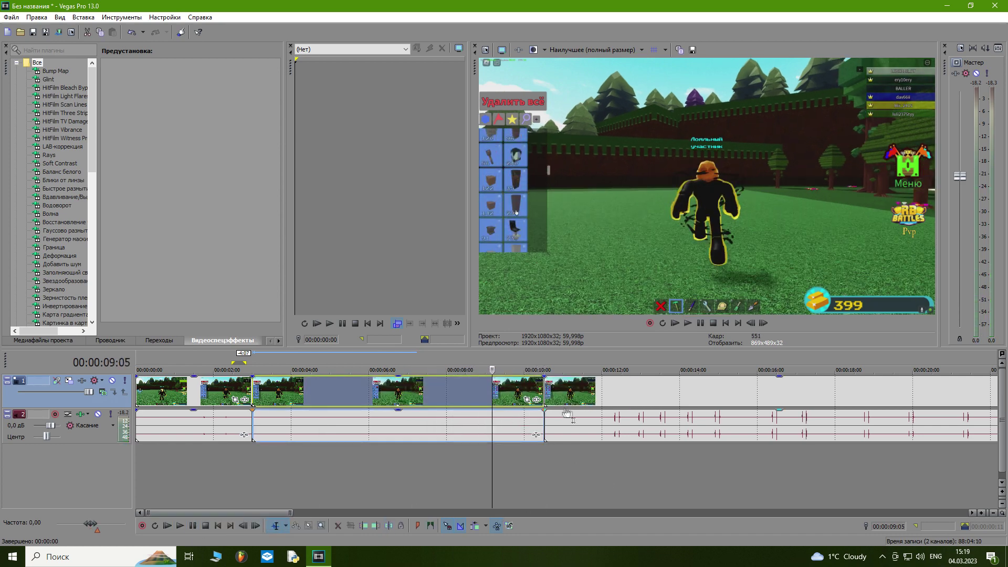
{"action": "key", "text": "Delete"}
{"action": "left_click_drag", "start_coordinate": [570, 402], "coordinate": [276, 413]}
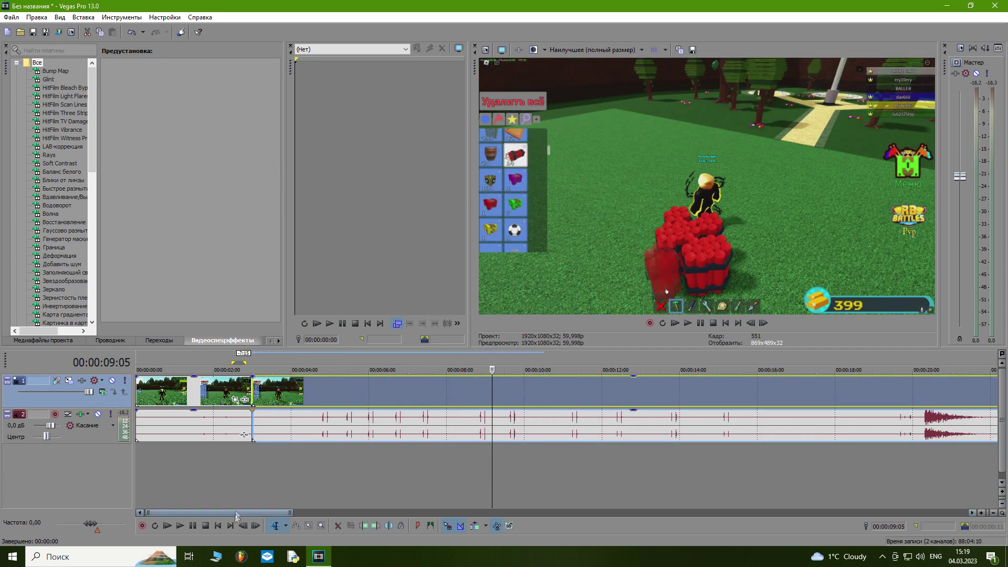
{"action": "left_click", "coordinate": [241, 481]}
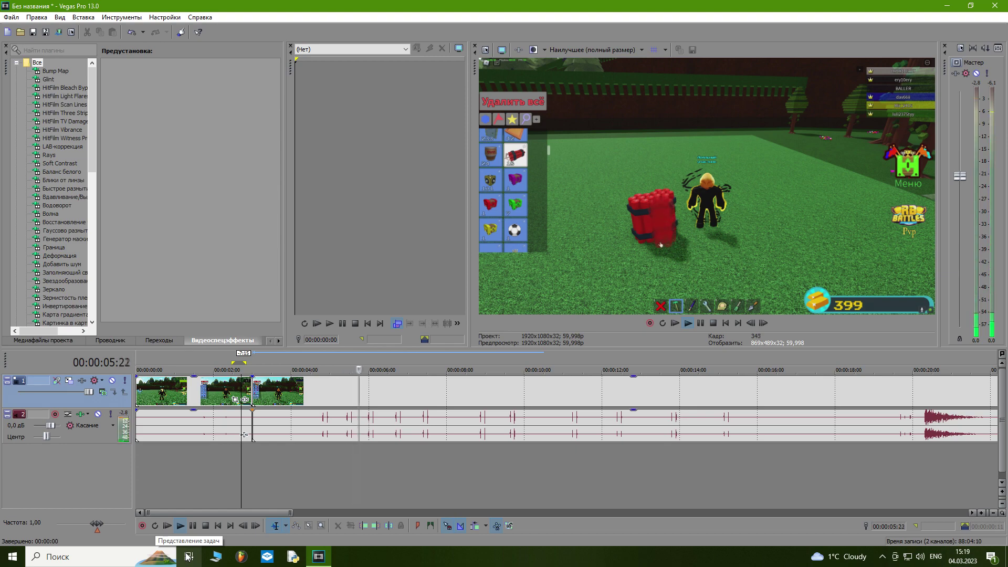
{"action": "key", "text": "ctrl+z"}
{"action": "key", "text": "ctrl+z"}
Play the footage across the second cut and pause at 00:00:11:18
{"action": "left_click", "coordinate": [469, 476]}
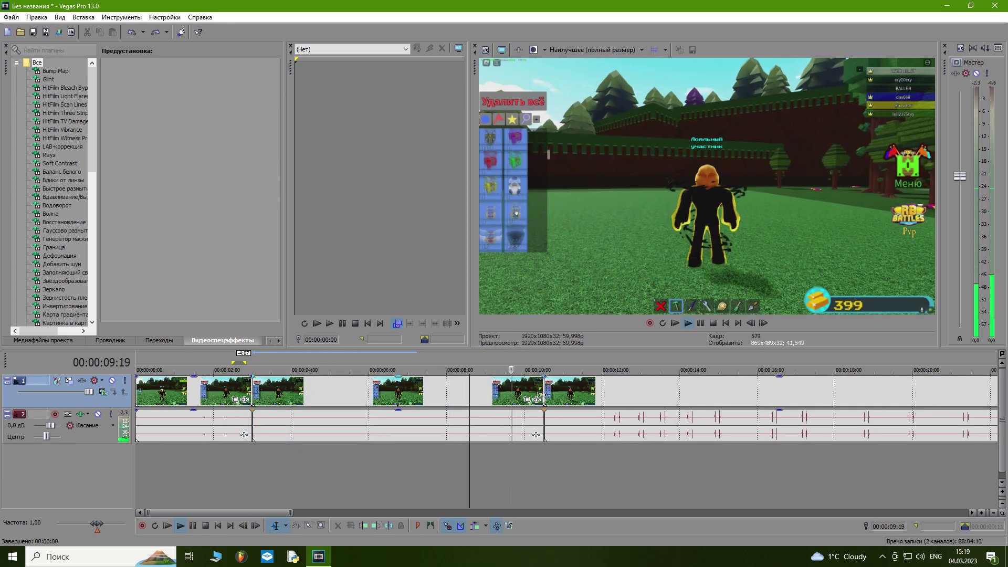
{"action": "left_click", "coordinate": [517, 446]}
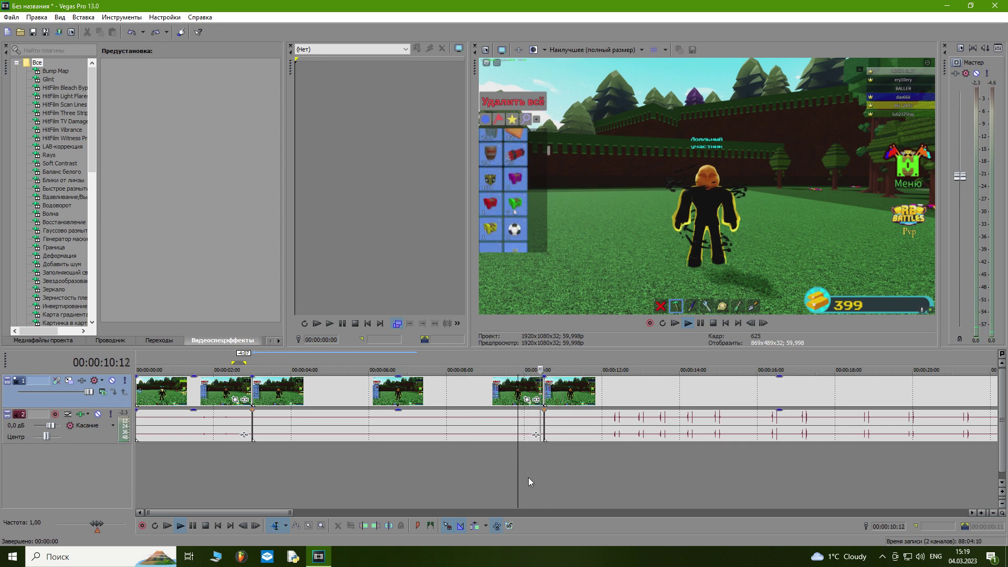
{"action": "left_click", "coordinate": [193, 525]}
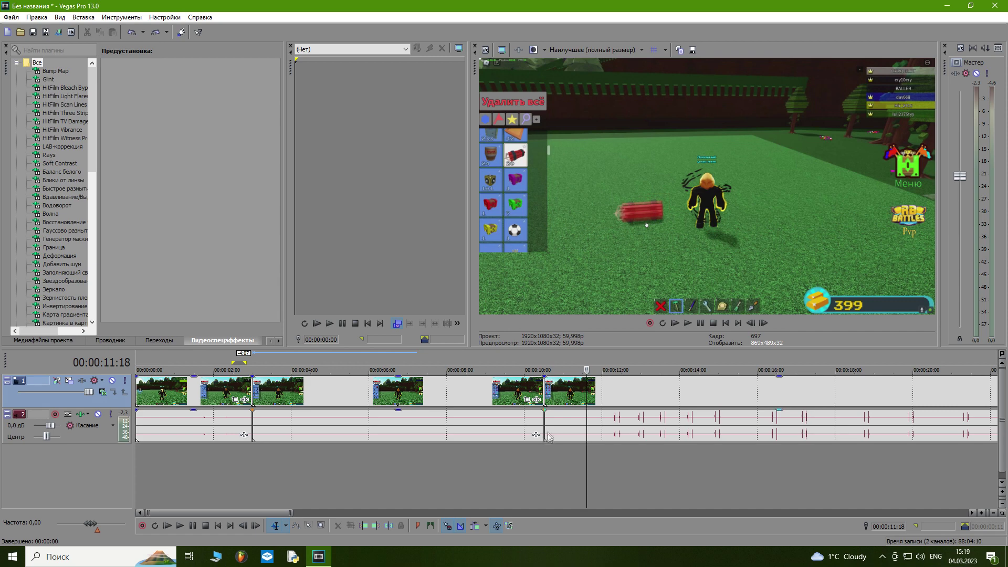
Speed up the middle segment by compressing its end to about 7.8 seconds, and place the last segment directly against it
{"action": "left_click_drag", "start_coordinate": [551, 438], "coordinate": [561, 403]}
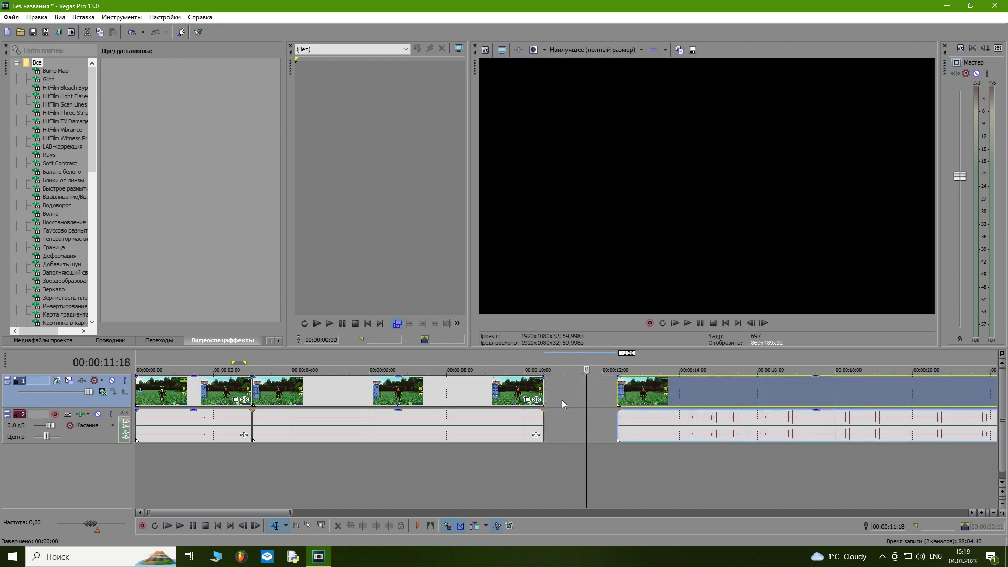
{"action": "scroll", "coordinate": [553, 401], "scroll_direction": "up", "scroll_amount": 10}
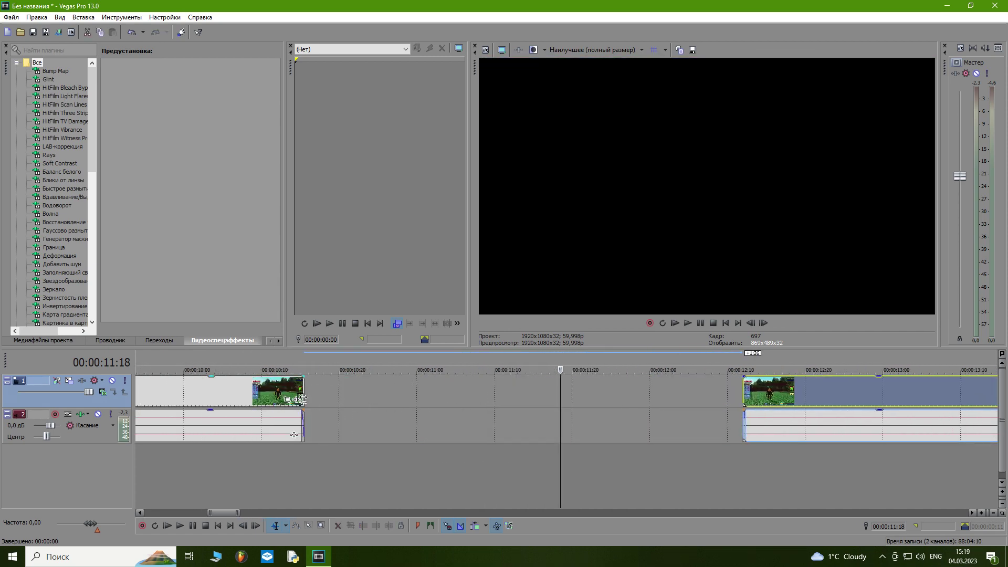
{"action": "left_click", "coordinate": [424, 415]}
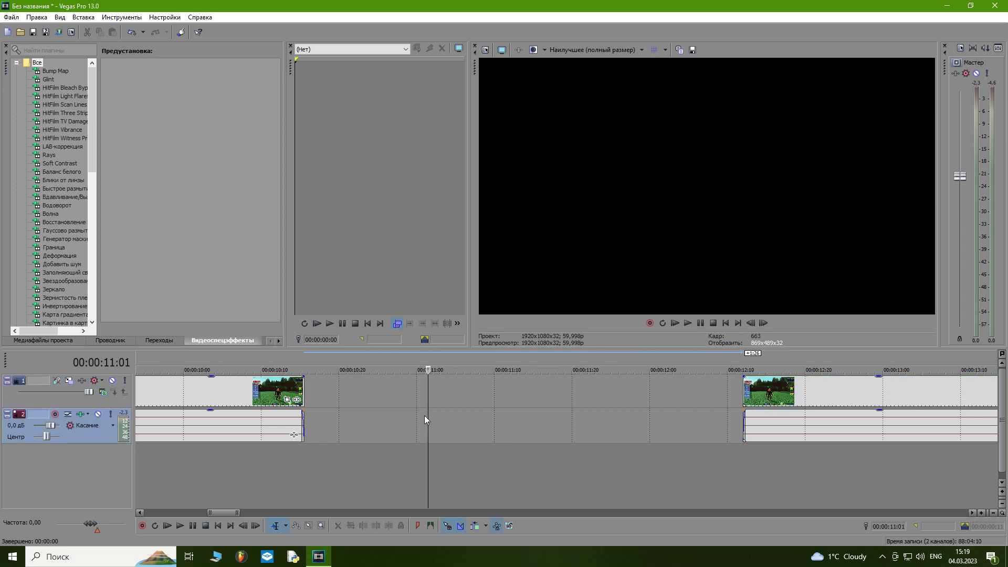
{"action": "scroll", "coordinate": [424, 415], "scroll_direction": "down", "scroll_amount": 6}
{"action": "left_click_drag", "start_coordinate": [518, 389], "coordinate": [352, 463]}
{"action": "left_click_drag", "start_coordinate": [726, 402], "coordinate": [385, 390]}
{"action": "scroll", "coordinate": [400, 481], "scroll_direction": "down", "scroll_amount": 2}
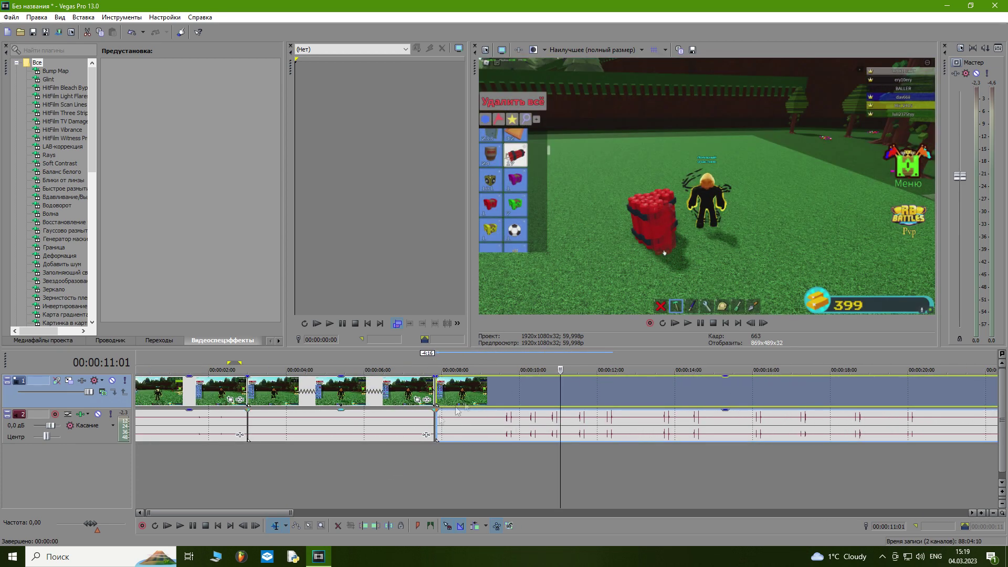
Play the sped-up middle segment from about 1.7 seconds and pause at 00:00:07:10
{"action": "left_click", "coordinate": [195, 476]}
{"action": "left_click", "coordinate": [180, 525]}
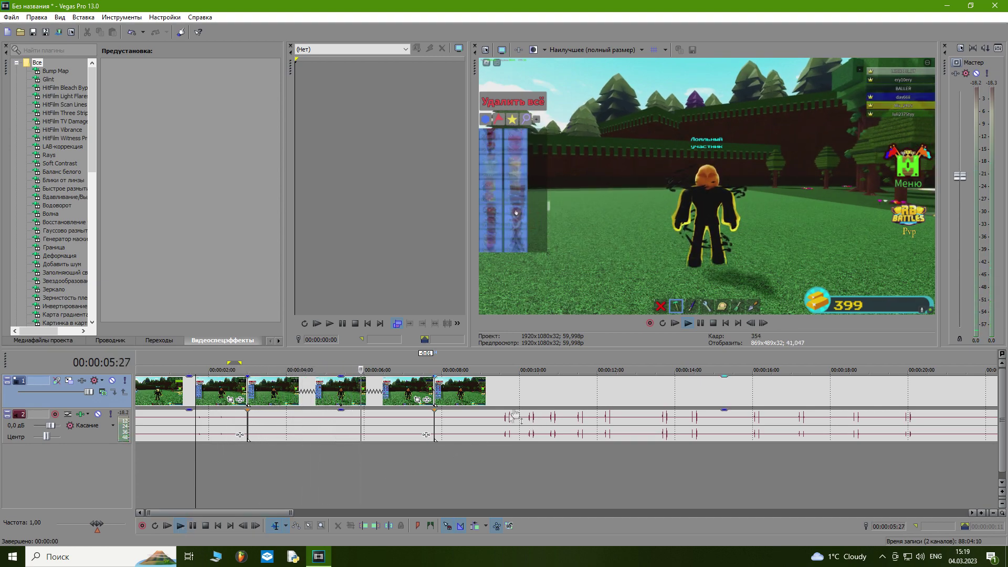
{"action": "left_click", "coordinate": [193, 525]}
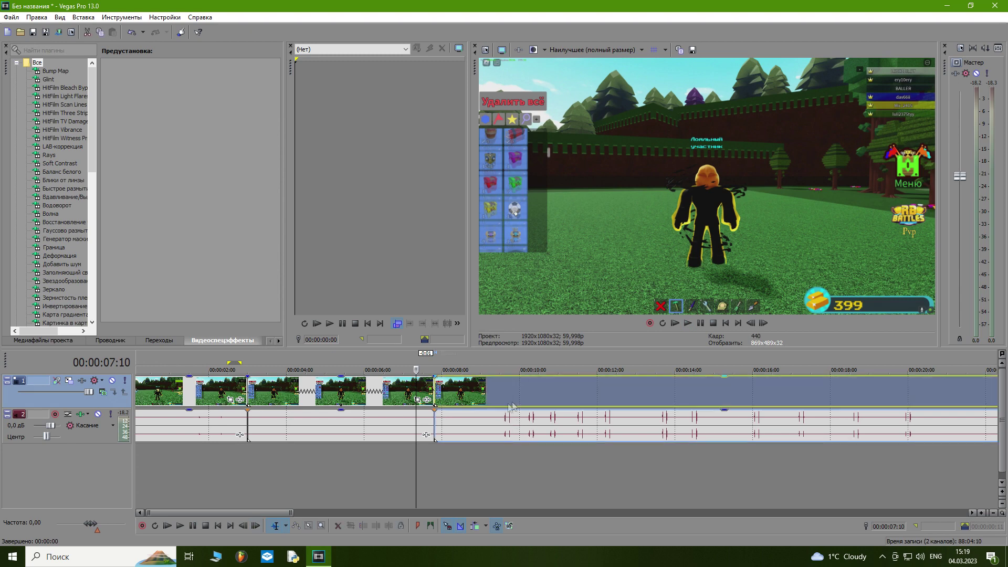
Compress the middle segment further so it ends at about 6.3 seconds, and place the last segment directly against it
{"action": "left_click_drag", "start_coordinate": [434, 414], "coordinate": [482, 408]}
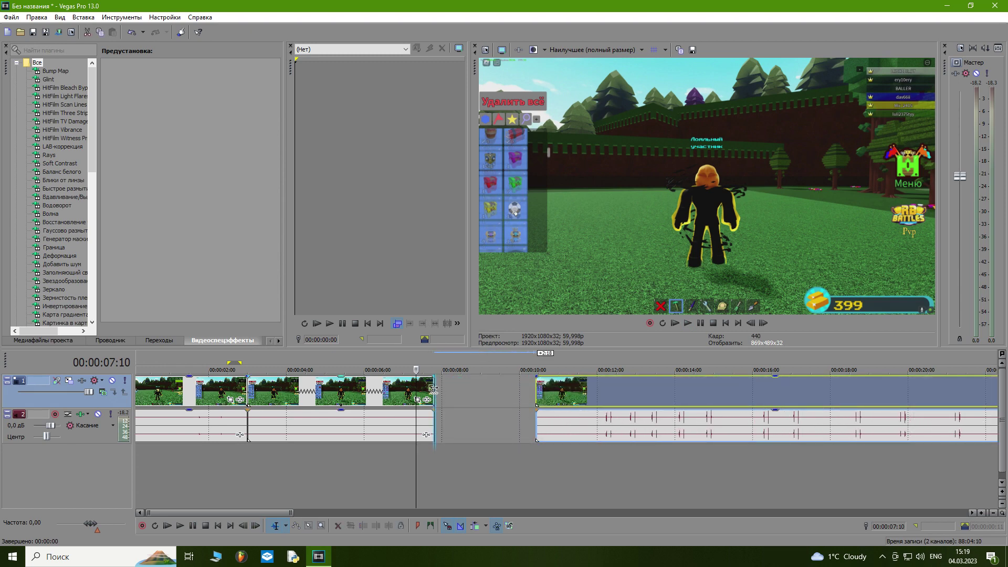
{"action": "left_click_drag", "start_coordinate": [433, 388], "coordinate": [375, 385]}
{"action": "left_click", "coordinate": [222, 456]}
{"action": "left_click_drag", "start_coordinate": [625, 403], "coordinate": [464, 409]}
Play the faster middle segment and the footage after it, pausing at 00:00:12:09
{"action": "left_click", "coordinate": [182, 465]}
{"action": "left_click", "coordinate": [179, 526]}
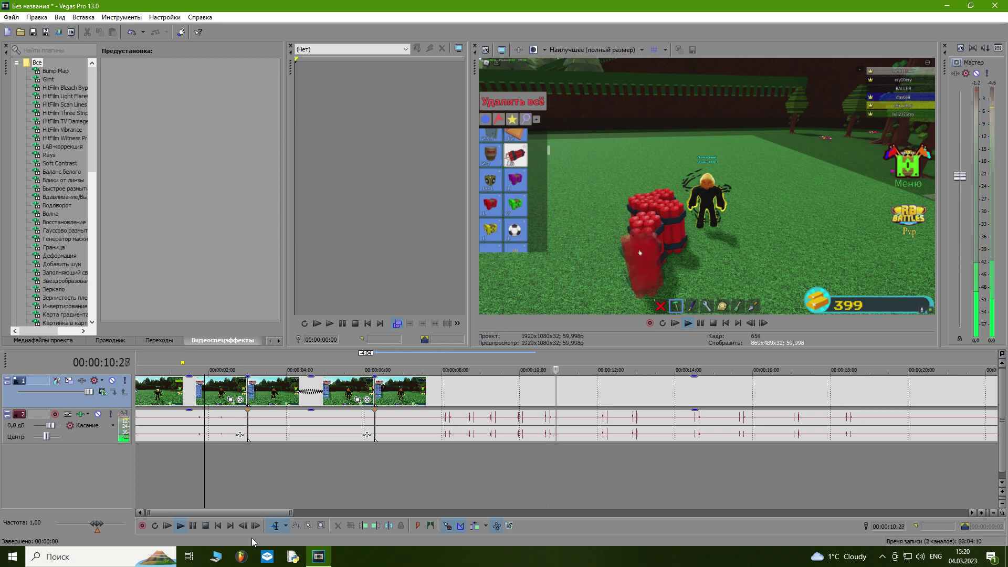
{"action": "left_click", "coordinate": [194, 526]}
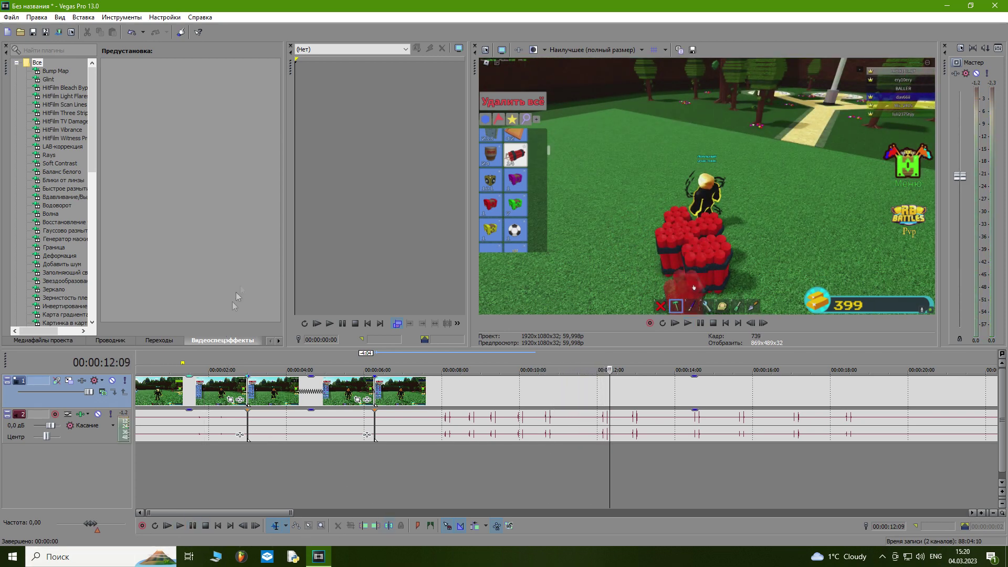
View the Gaussian blur presets, and play the footage around the explosion at about 23 seconds
{"action": "left_click", "coordinate": [56, 234]}
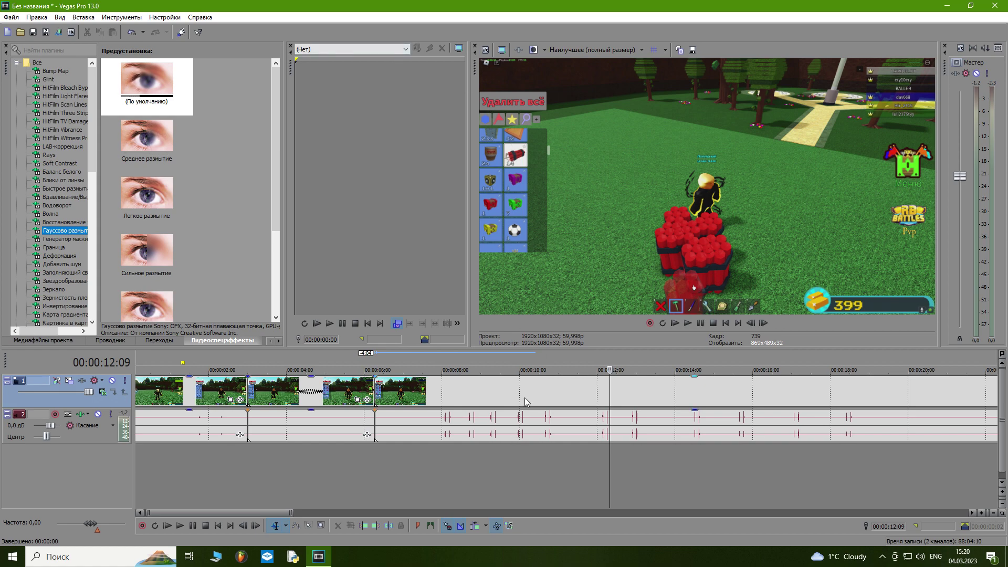
{"action": "left_click", "coordinate": [520, 468]}
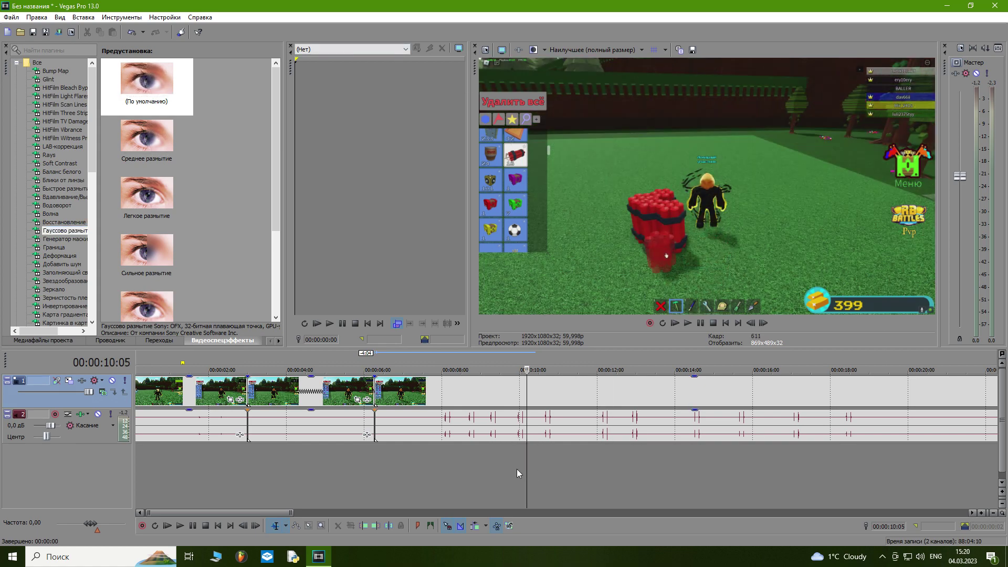
{"action": "scroll", "coordinate": [524, 469], "scroll_direction": "down", "scroll_amount": 3}
{"action": "left_click", "coordinate": [492, 474]}
{"action": "left_click", "coordinate": [473, 483]}
{"action": "left_click", "coordinate": [195, 524]}
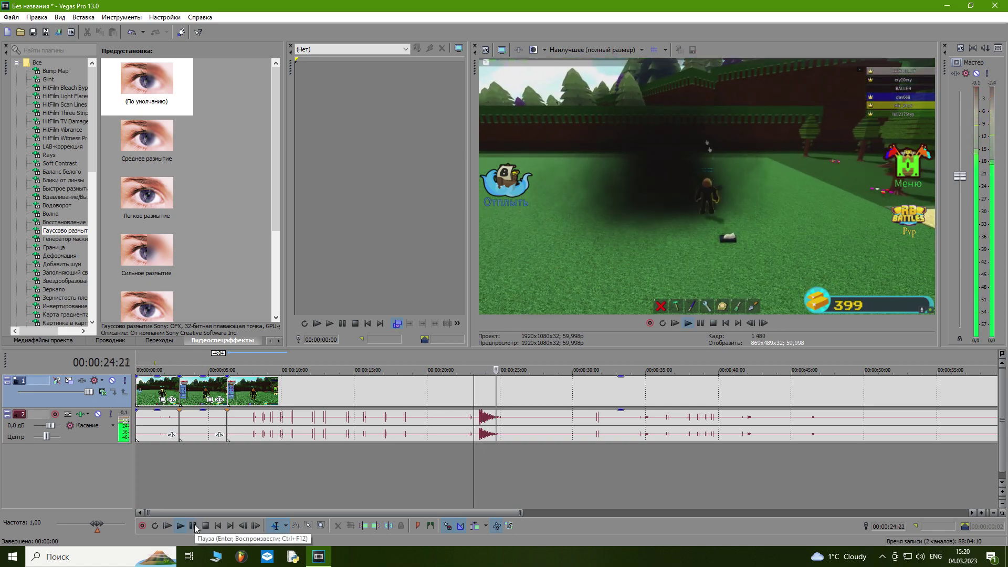
{"action": "left_click", "coordinate": [194, 524]}
{"action": "scroll", "coordinate": [403, 469], "scroll_direction": "up", "scroll_amount": 6}
Isolate the explosion by splitting the clip at its start, about 00:00:23:17, and at 00:00:24:28
{"action": "left_click", "coordinate": [402, 469]}
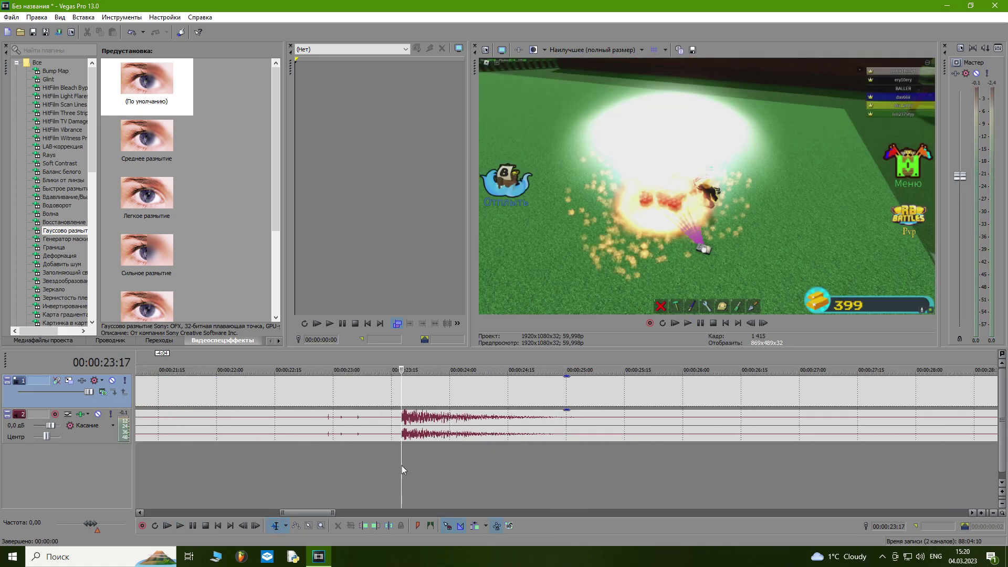
{"action": "left_click", "coordinate": [66, 231]}
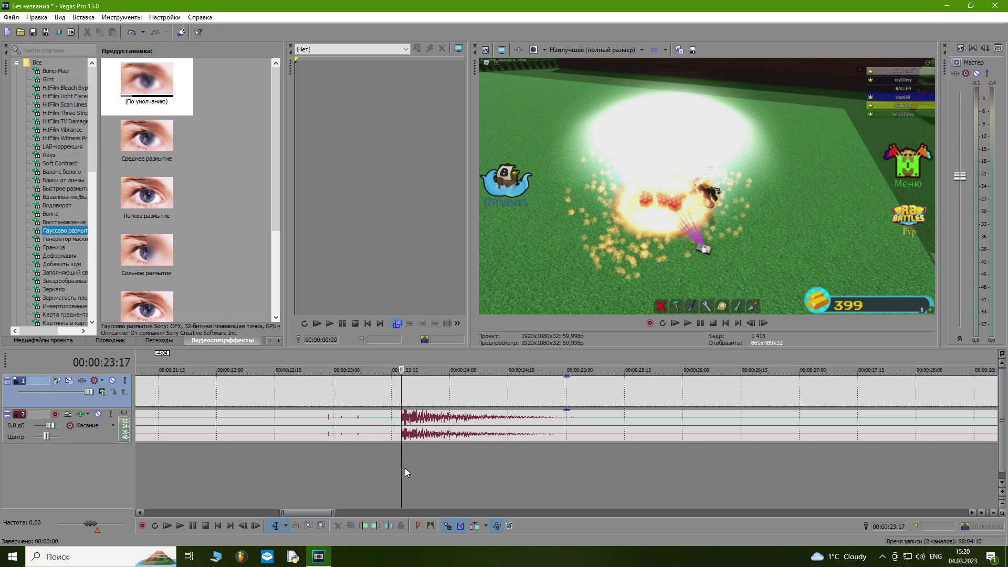
{"action": "key", "text": "s"}
{"action": "left_click", "coordinate": [405, 451]}
{"action": "left_click", "coordinate": [400, 449]}
{"action": "key", "text": "s"}
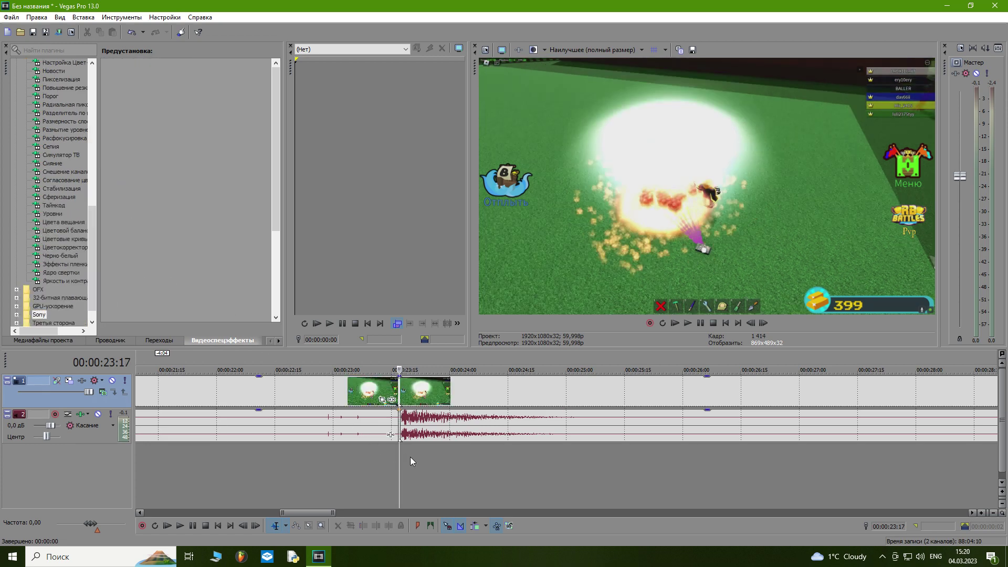
{"action": "left_click", "coordinate": [560, 464]}
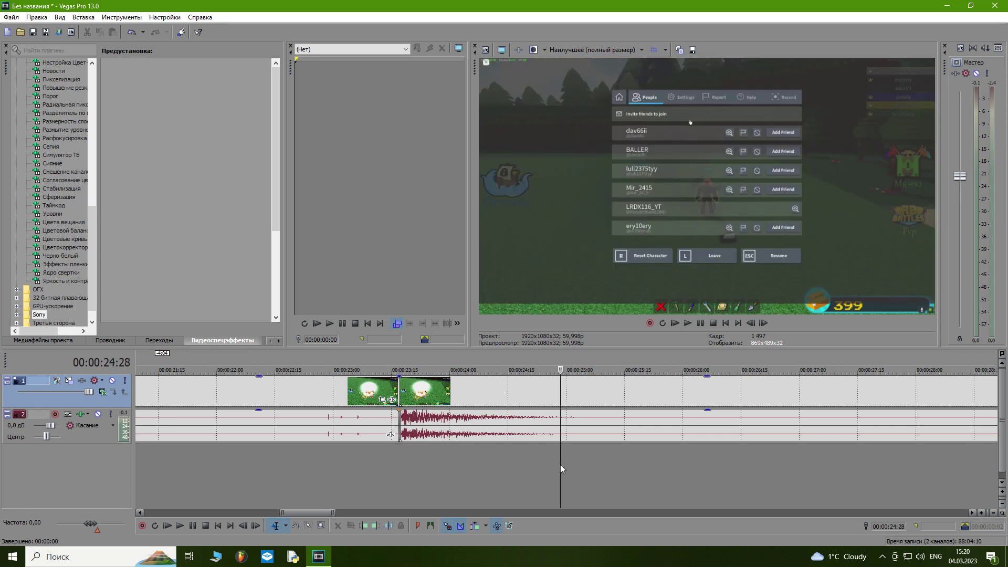
{"action": "key", "text": "s"}
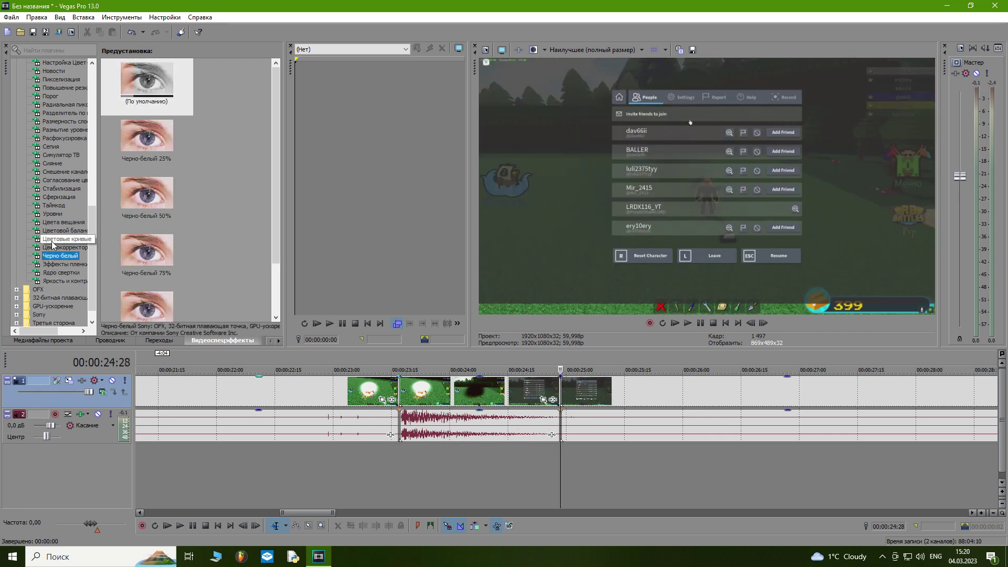
Apply the Смешение каналов effect preset "Распределить красный канал" to the isolated explosion segment, and play the footage around it
{"action": "left_click", "coordinate": [51, 239]}
{"action": "left_click", "coordinate": [51, 214]}
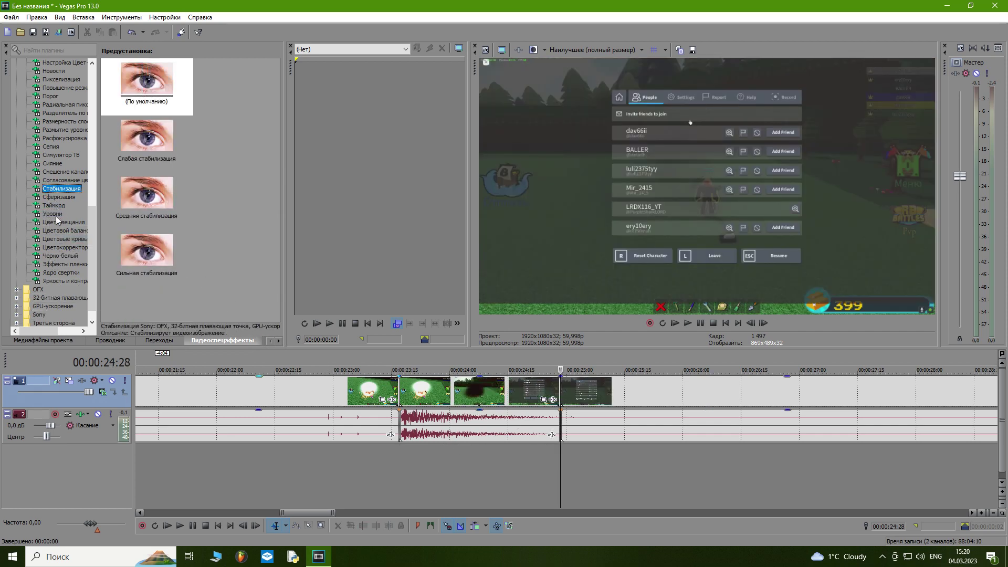
{"action": "left_click", "coordinate": [57, 188]}
{"action": "left_click", "coordinate": [57, 180]}
{"action": "left_click", "coordinate": [57, 172]}
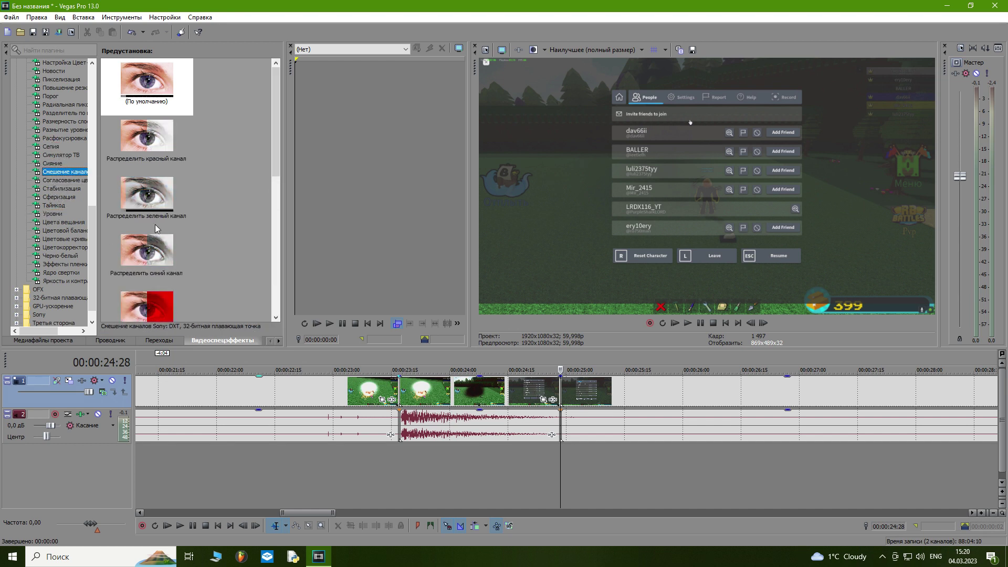
{"action": "left_click_drag", "start_coordinate": [149, 154], "coordinate": [437, 391]}
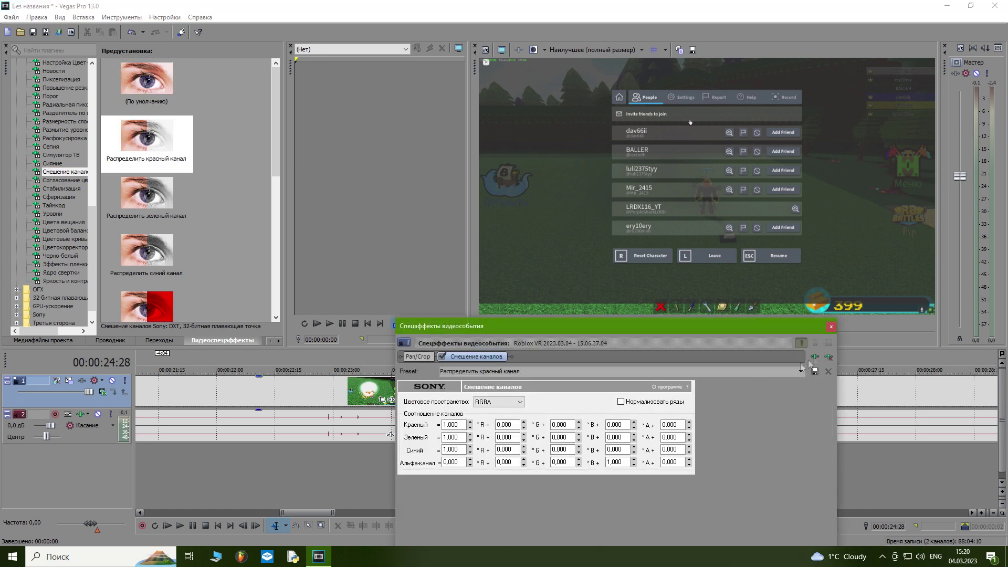
{"action": "left_click", "coordinate": [830, 328]}
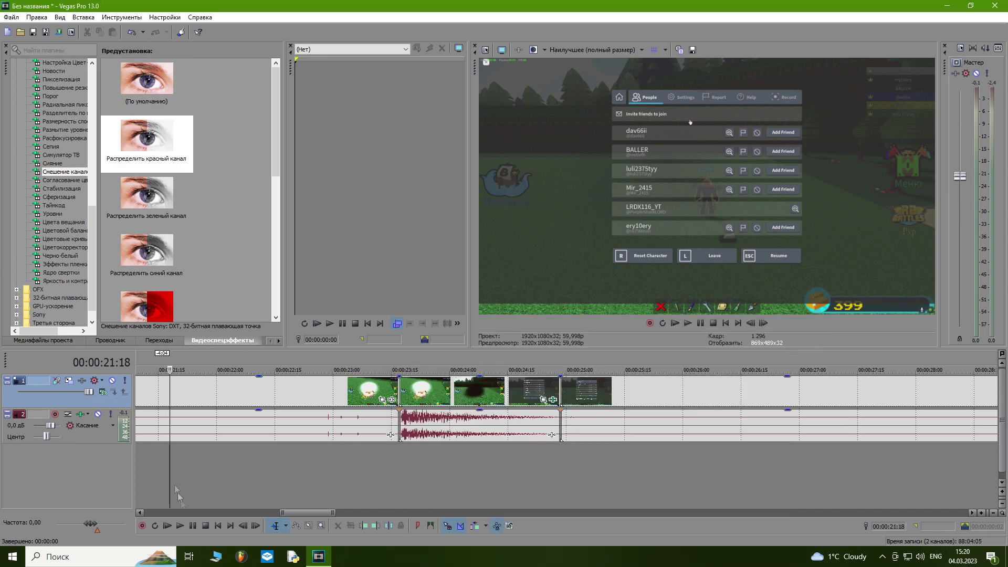
{"action": "left_click", "coordinate": [180, 526]}
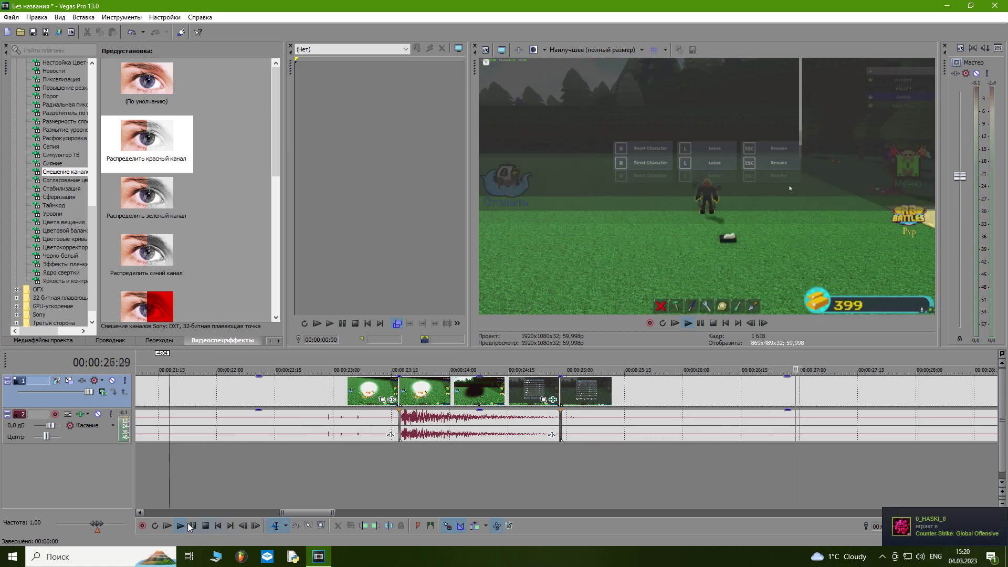
{"action": "left_click", "coordinate": [192, 525]}
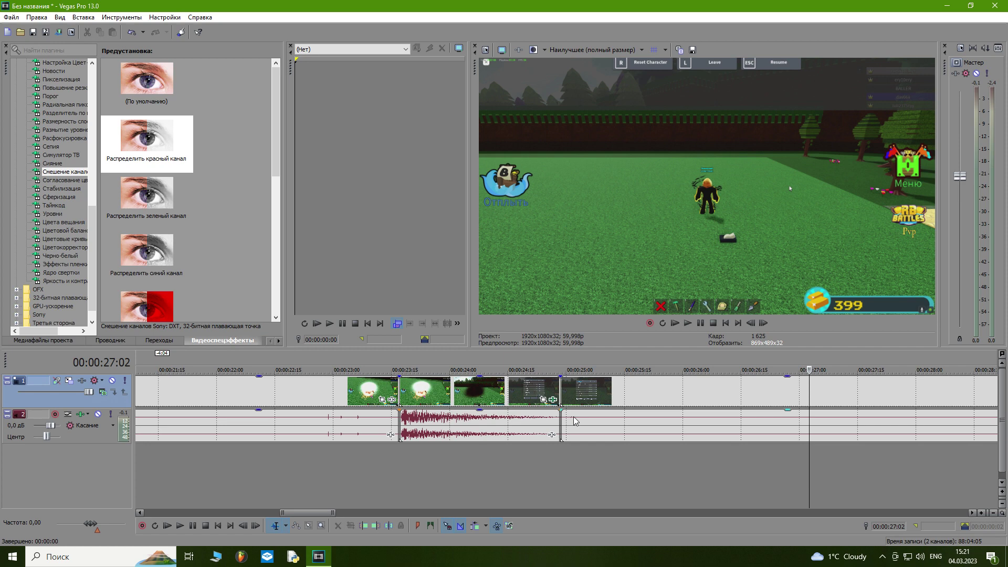
Try fading out the end of the explosion segment's audio and video, and undo the fades after playing them
{"action": "left_click_drag", "start_coordinate": [559, 409], "coordinate": [552, 411]}
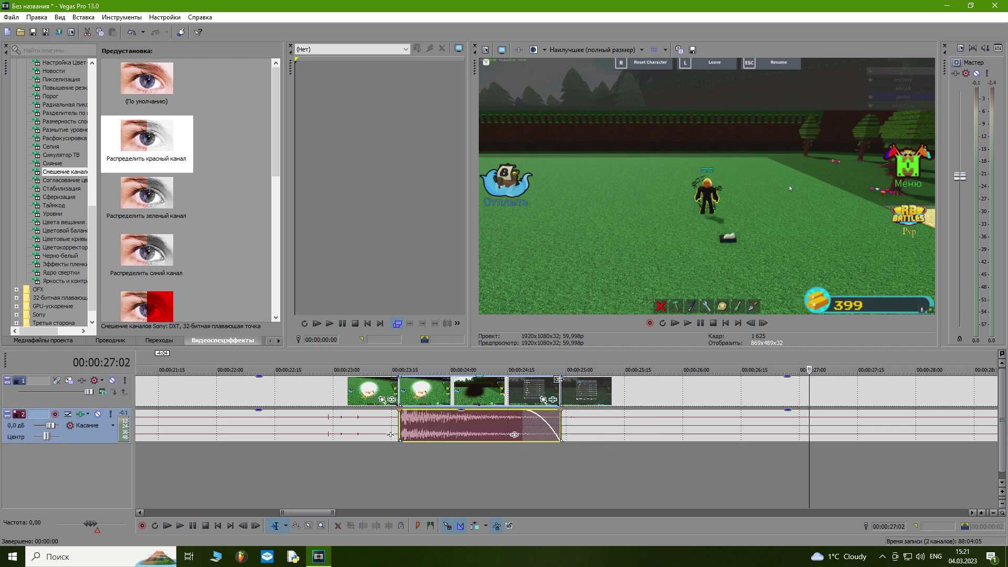
{"action": "left_click_drag", "start_coordinate": [557, 378], "coordinate": [554, 383]}
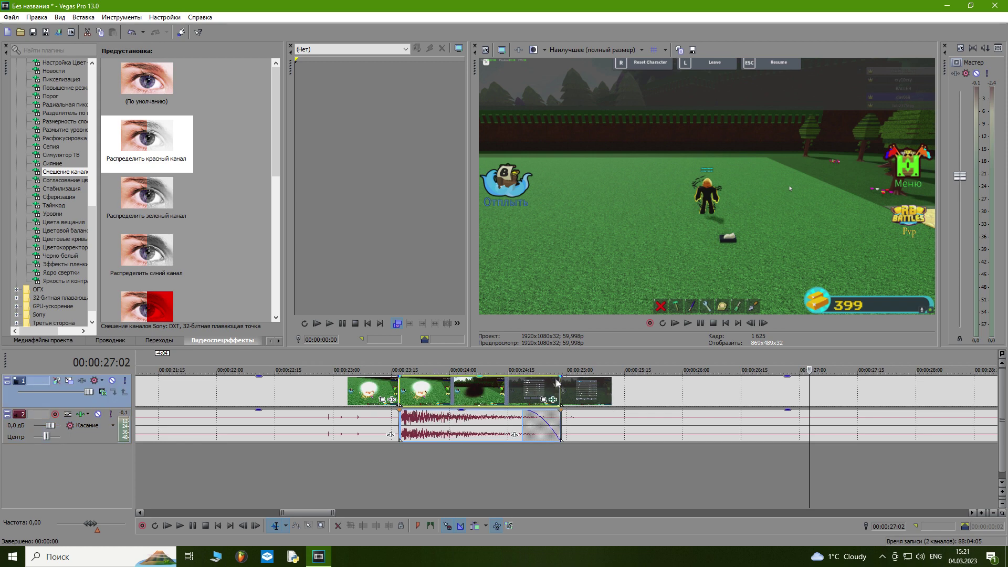
{"action": "left_click_drag", "start_coordinate": [560, 376], "coordinate": [535, 385]}
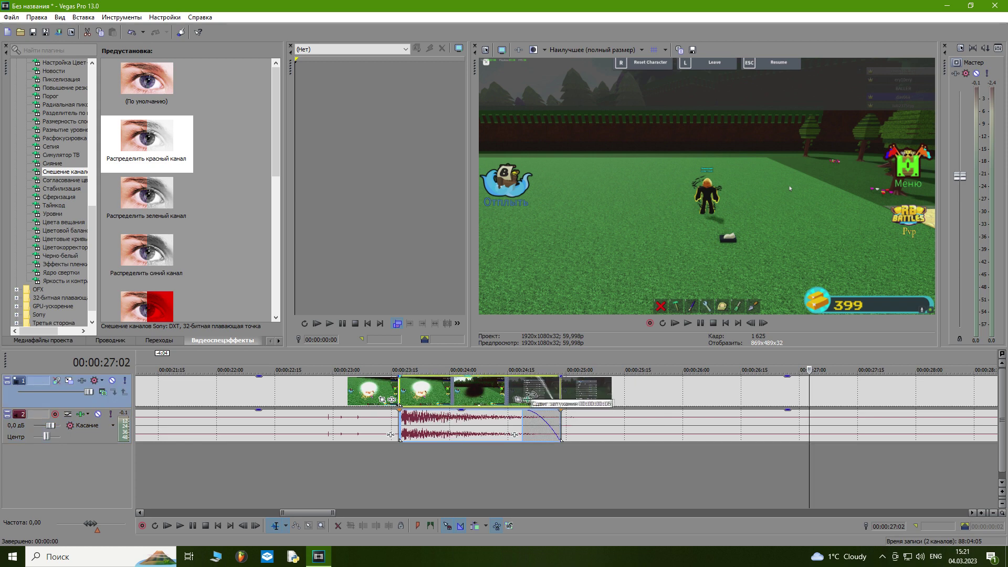
{"action": "left_click", "coordinate": [336, 462]}
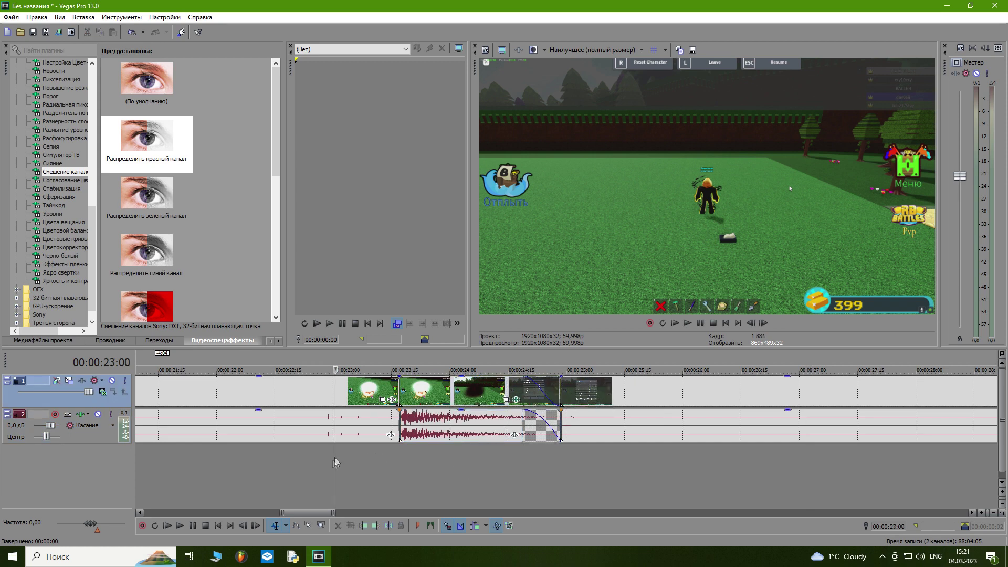
{"action": "key", "text": "space"}
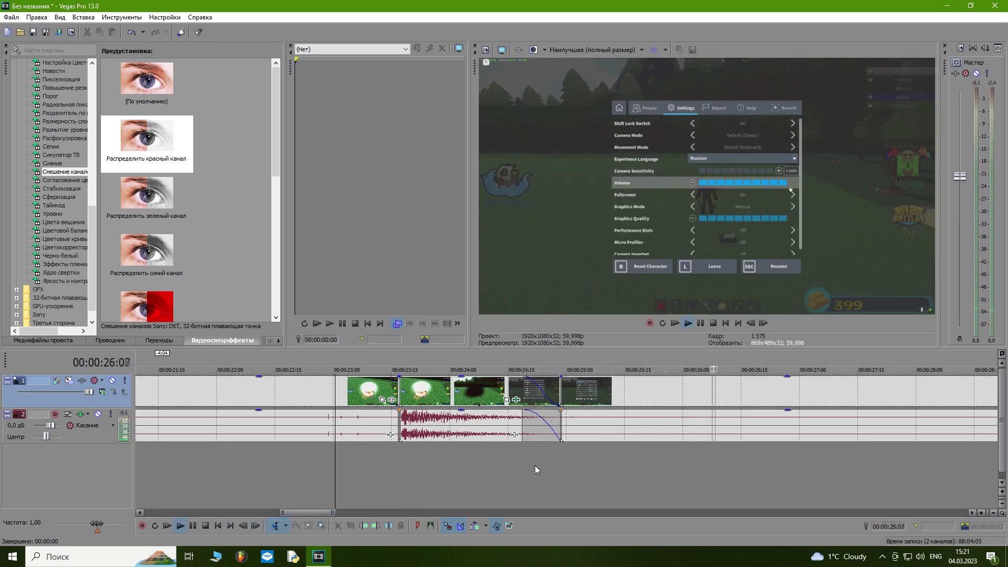
{"action": "key", "text": "ctrl+z"}
{"action": "left_click", "coordinate": [595, 472]}
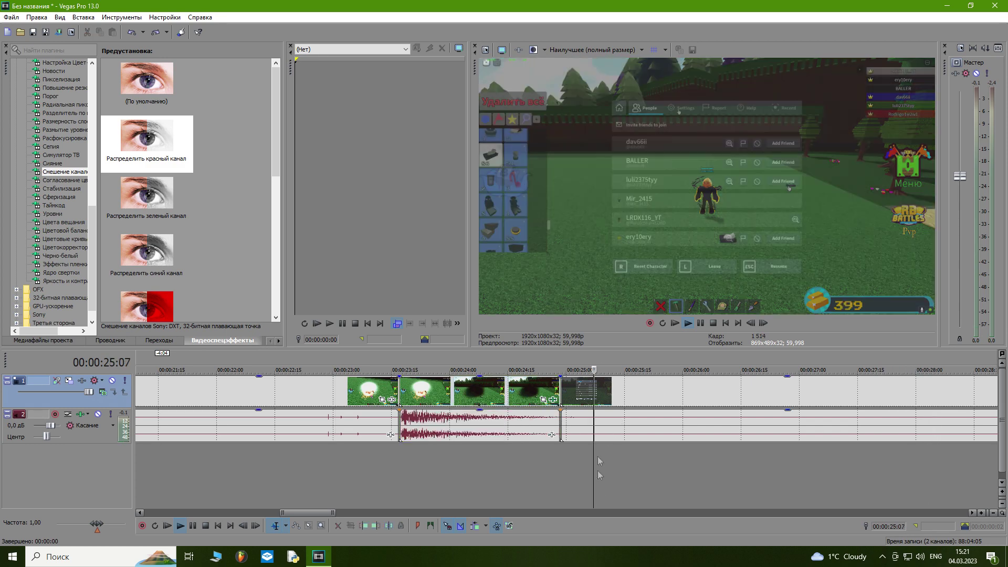
Crossfade the explosion segment into the footage after it by moving the last segment earlier over it, and play the result
{"action": "left_click_drag", "start_coordinate": [643, 397], "coordinate": [605, 402]}
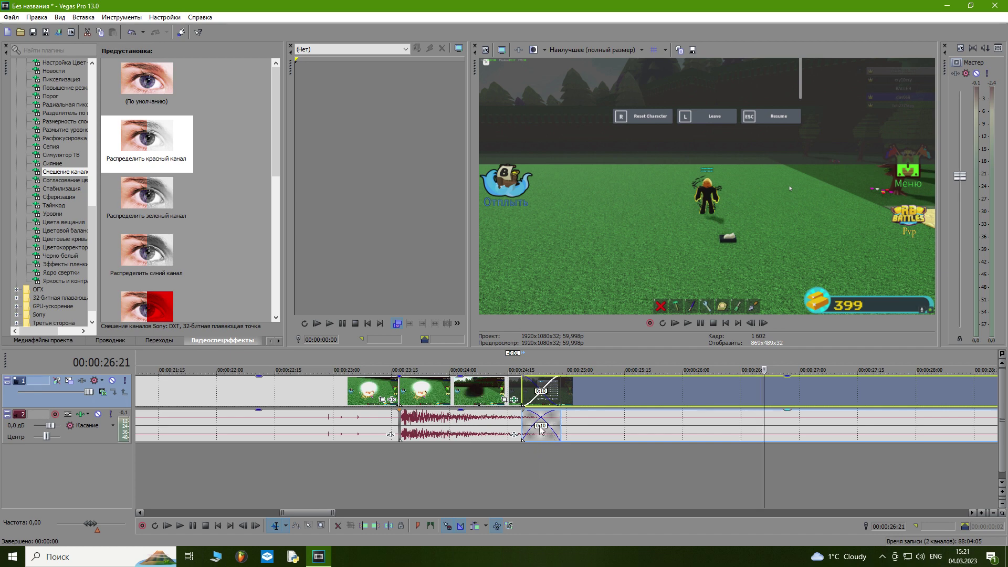
{"action": "left_click", "coordinate": [228, 472]}
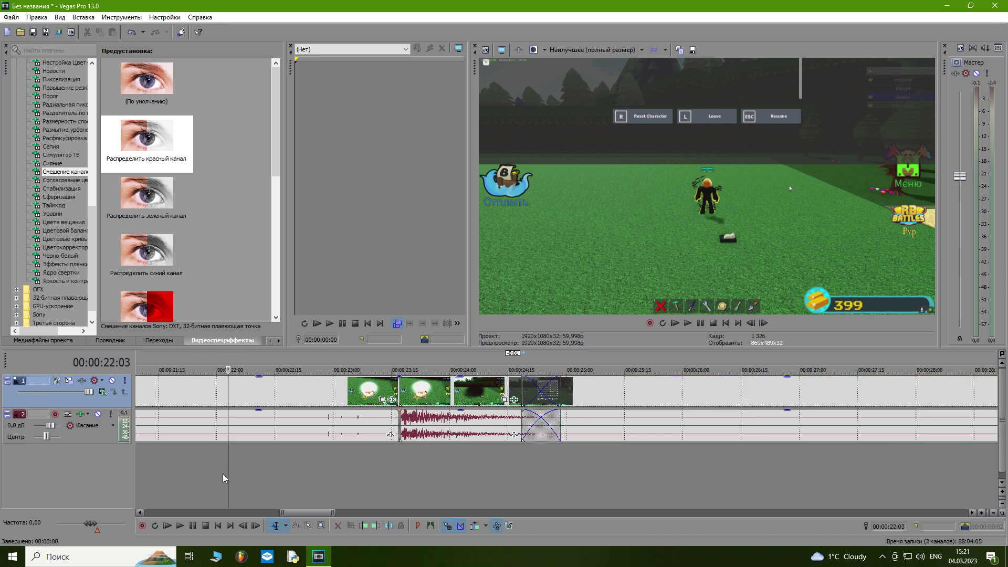
{"action": "left_click", "coordinate": [180, 525]}
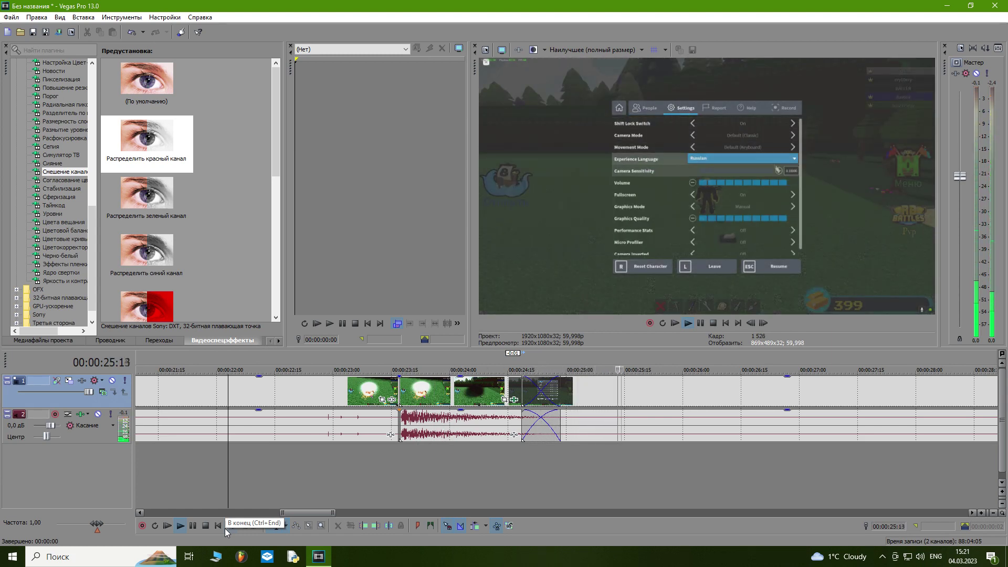
{"action": "left_click_drag", "start_coordinate": [622, 398], "coordinate": [558, 413]}
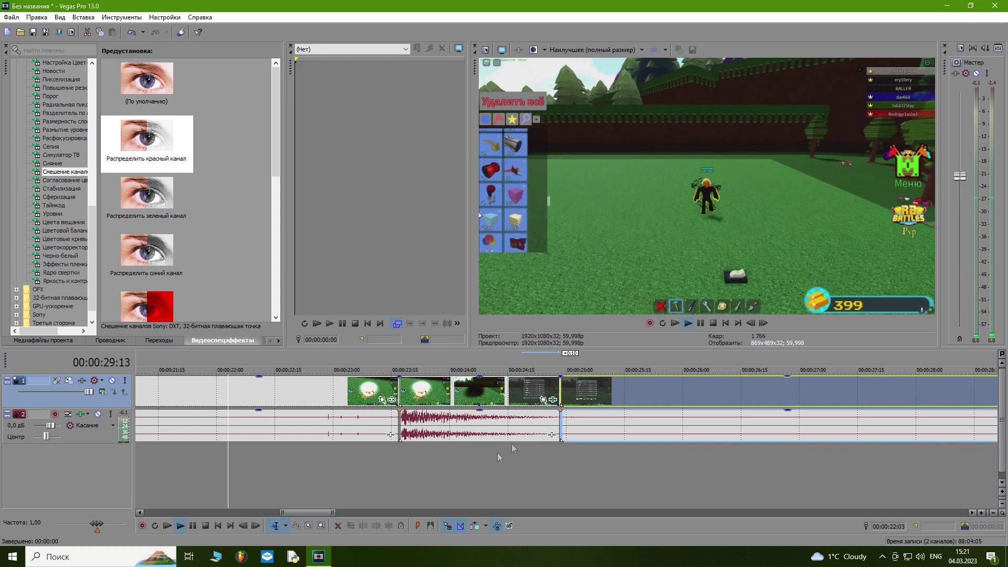
{"action": "left_click", "coordinate": [279, 472]}
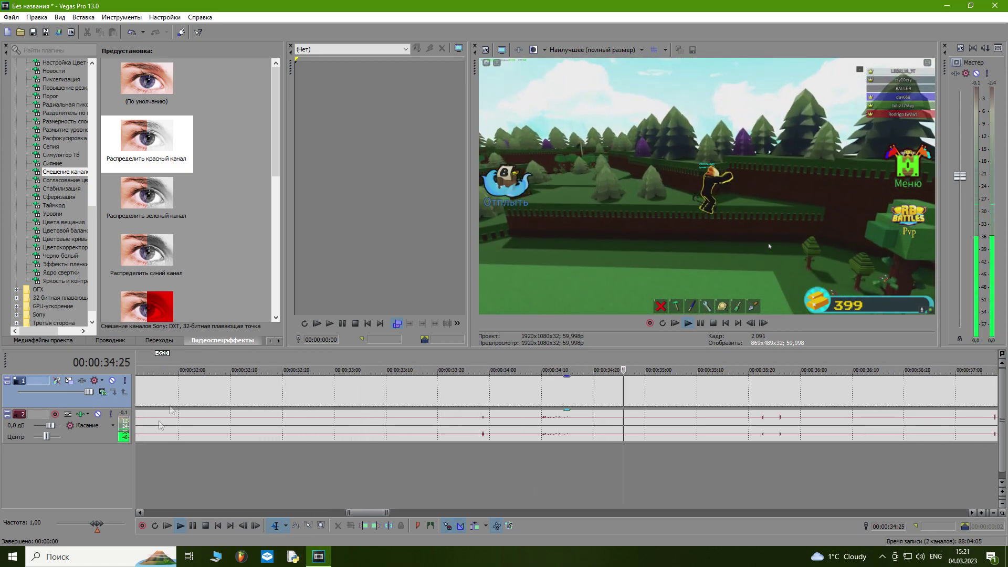
Display the transition presets, pause playback at 00:00:38:22, and split the clip there
{"action": "left_click", "coordinate": [138, 342]}
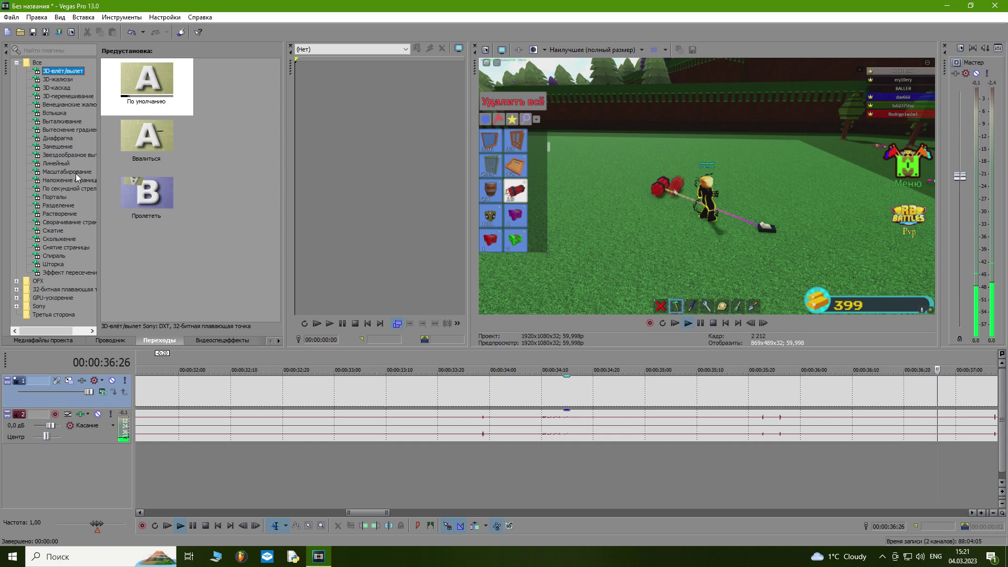
{"action": "left_click", "coordinate": [193, 526]}
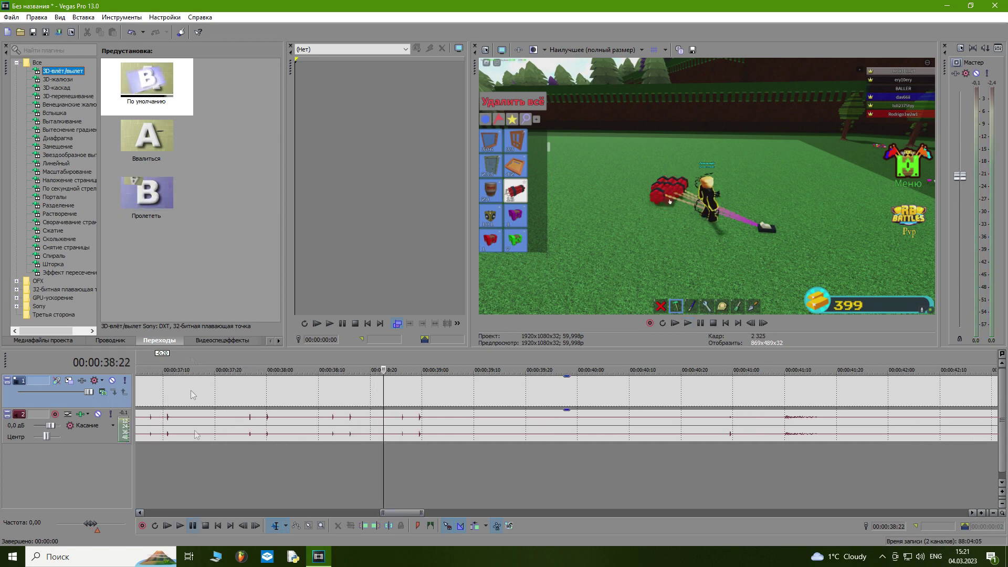
{"action": "key", "text": "s"}
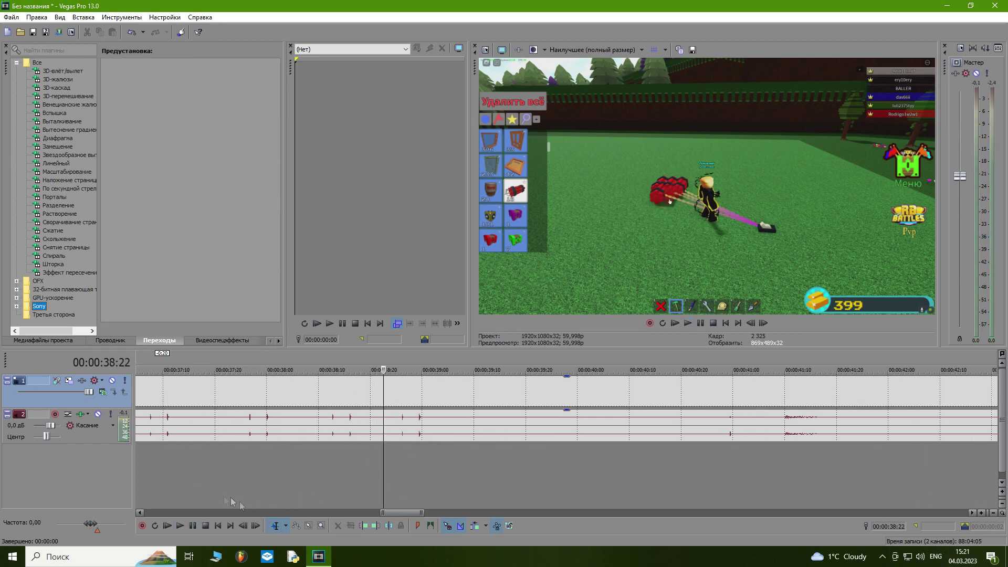
{"action": "left_click", "coordinate": [381, 407]}
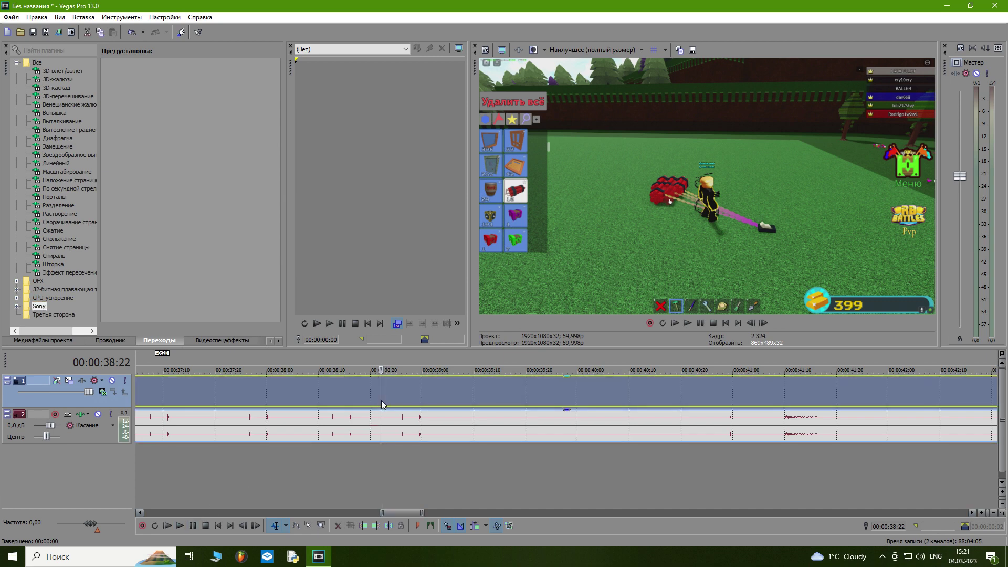
{"action": "mouse_move", "coordinate": [429, 398]}
{"action": "left_mouse_down"}
{"action": "mouse_move", "coordinate": [592, 398]}
{"action": "mouse_move", "coordinate": [436, 391]}
{"action": "left_mouse_up"}
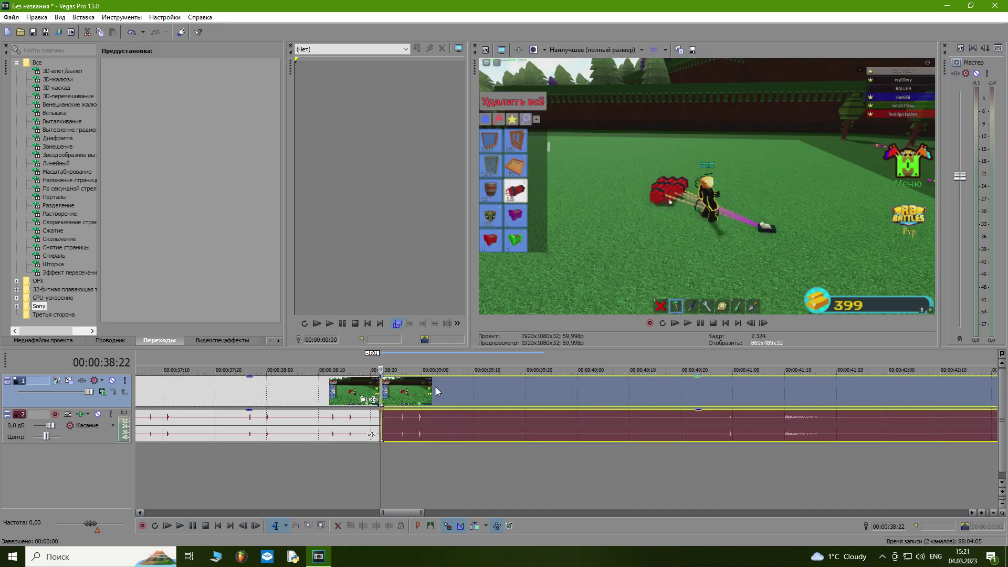
Apply the default Диафрагма transition at the 00:00:38:22 cut, and play the footage across it
{"action": "left_click", "coordinate": [61, 121]}
{"action": "left_click", "coordinate": [64, 147]}
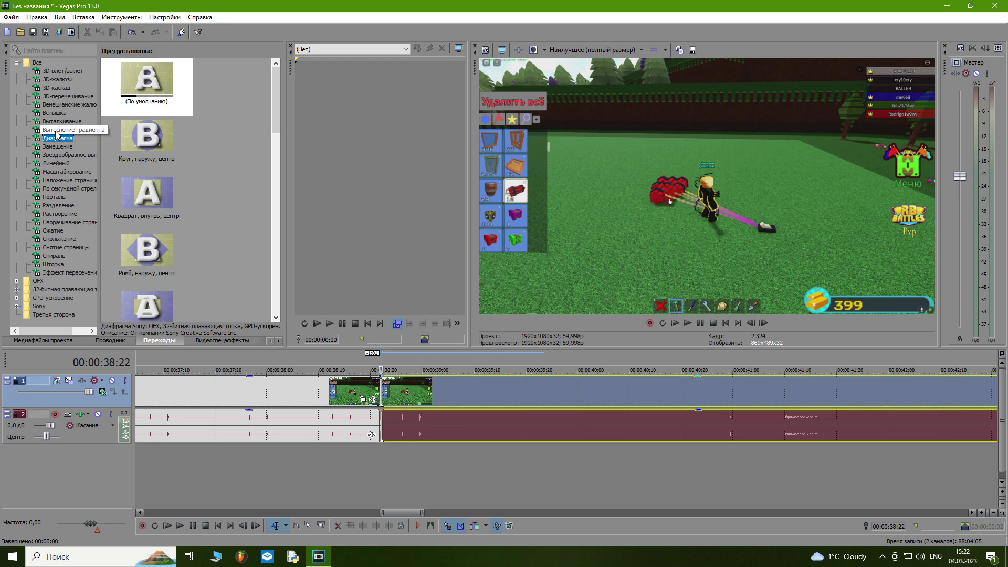
{"action": "left_click_drag", "start_coordinate": [141, 94], "coordinate": [371, 409]}
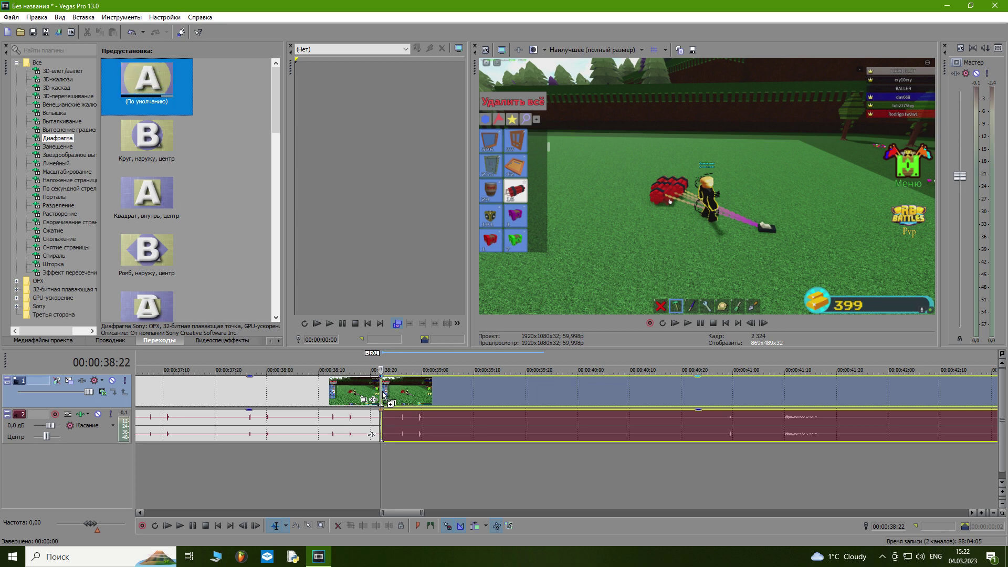
{"action": "left_click_drag", "start_coordinate": [380, 399], "coordinate": [381, 400]}
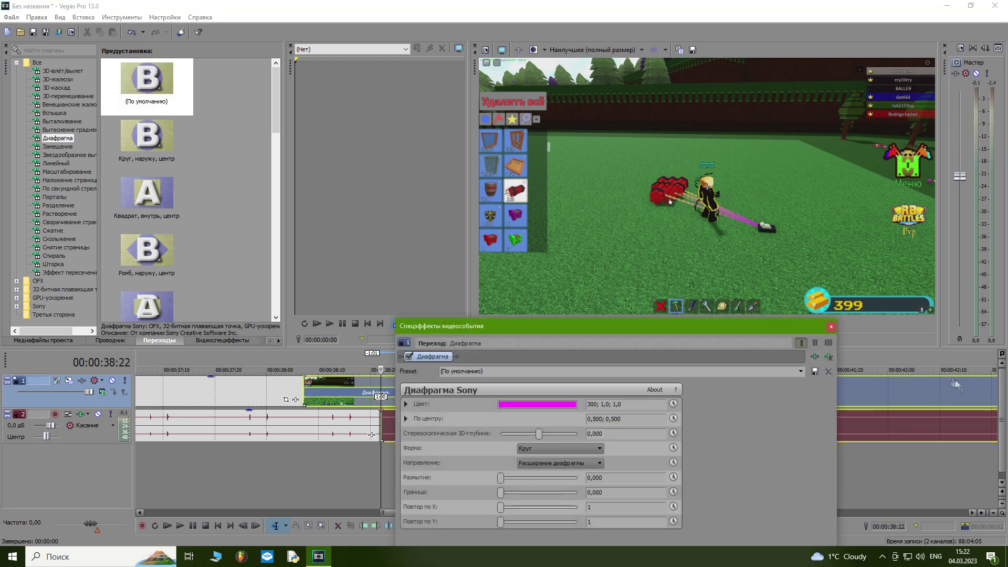
{"action": "left_click_drag", "start_coordinate": [631, 325], "coordinate": [559, 236]}
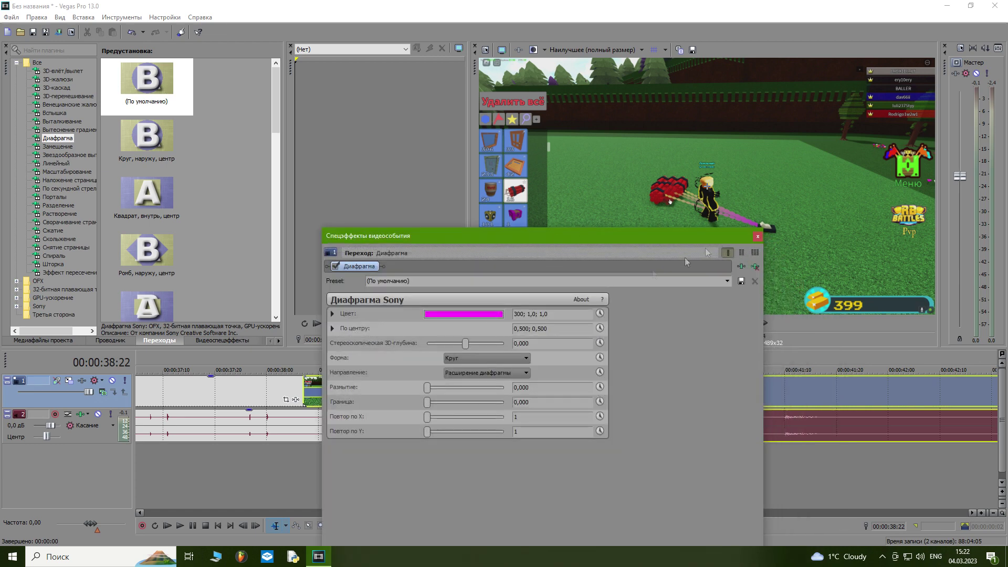
{"action": "left_click", "coordinate": [756, 236]}
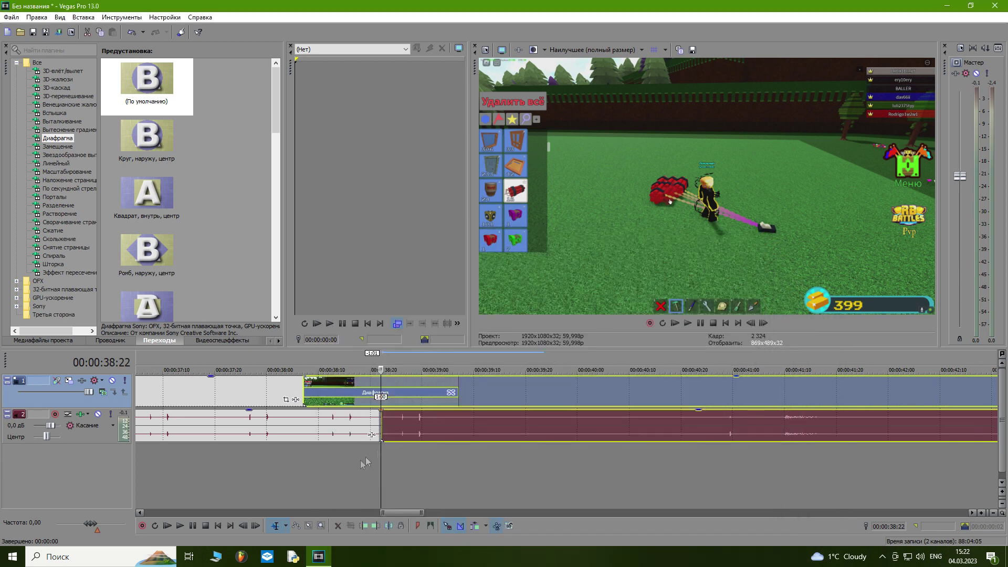
{"action": "left_click", "coordinate": [259, 452]}
{"action": "left_click", "coordinate": [180, 526]}
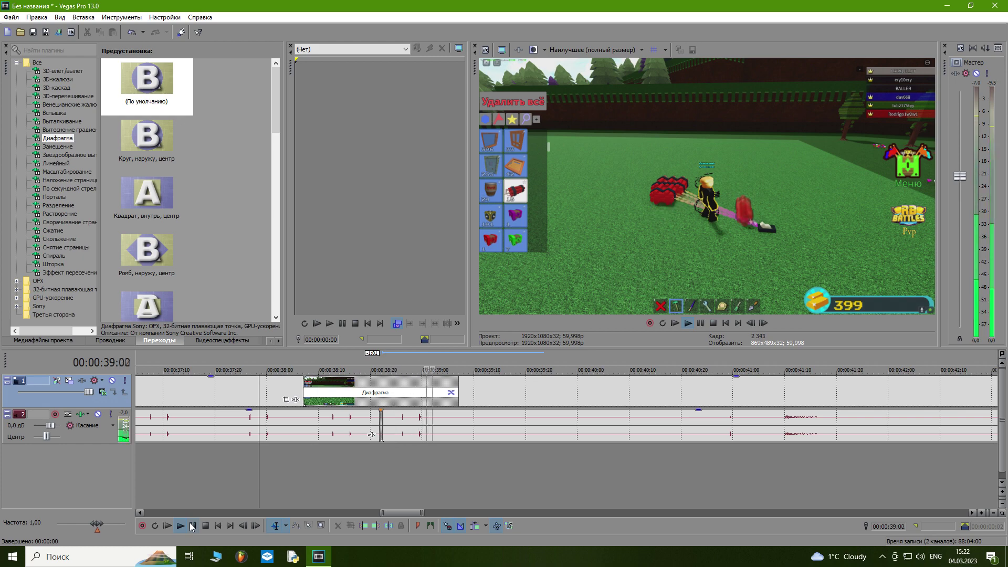
Try shortening the Диафрагма transition by moving the last segment later, and undo both the move and the transition
{"action": "left_click_drag", "start_coordinate": [487, 395], "coordinate": [556, 390]}
{"action": "left_click", "coordinate": [354, 477]}
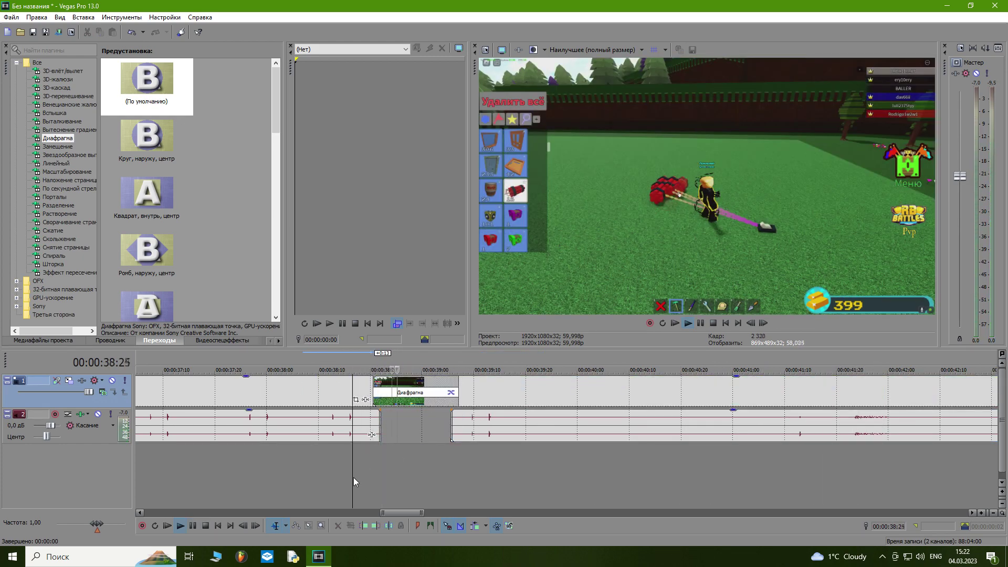
{"action": "key", "text": "ctrl+z"}
{"action": "key", "text": "ctrl+z"}
Apply the Диафрагма preset "Квадрат, внутрь, центр" to the cut at 00:00:38:22
{"action": "left_click_drag", "start_coordinate": [148, 201], "coordinate": [421, 391]}
{"action": "scroll", "coordinate": [383, 405], "scroll_direction": "down", "scroll_amount": 5}
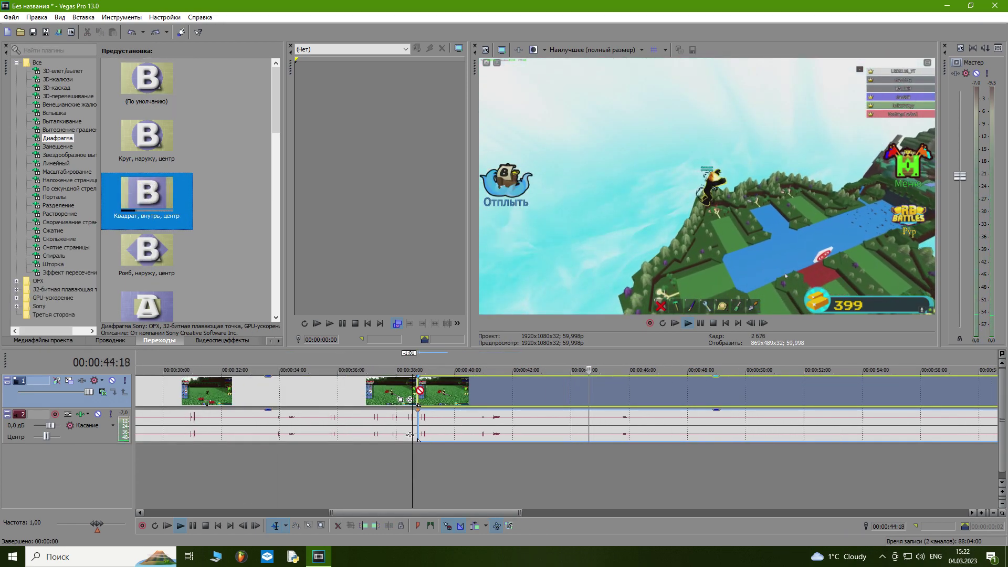
{"action": "left_click_drag", "start_coordinate": [419, 440], "coordinate": [419, 440]}
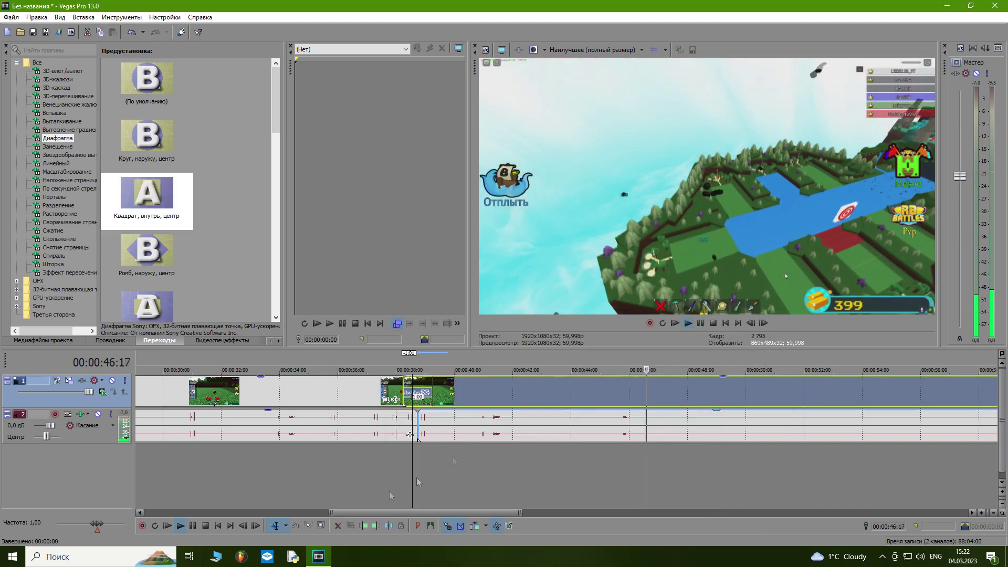
Play the square iris transition, and shorten it by moving the last segment 13 frames later
{"action": "left_click", "coordinate": [369, 494]}
{"action": "scroll", "coordinate": [411, 495], "scroll_direction": "up", "scroll_amount": 3}
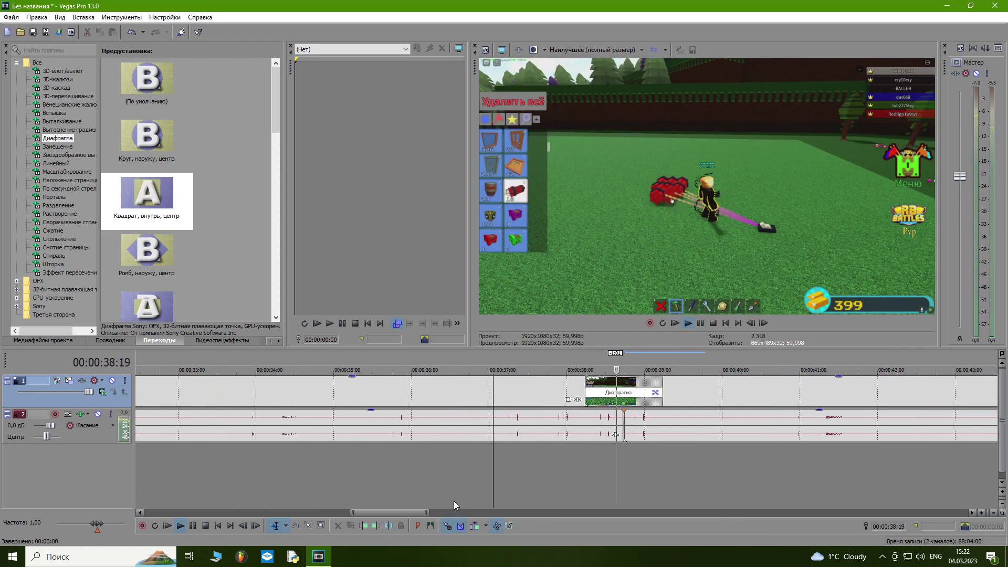
{"action": "left_click_drag", "start_coordinate": [730, 382], "coordinate": [766, 379]}
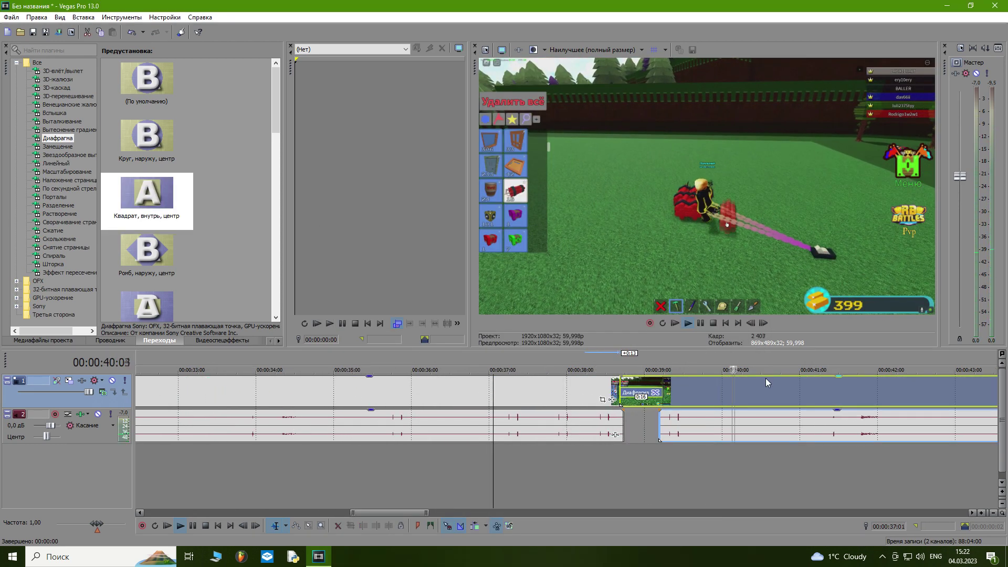
{"action": "left_click", "coordinate": [605, 480]}
Delete the transition's overlapped part, and move the last segment earlier to overlap the previous one by about 15 frames
{"action": "double_click", "coordinate": [641, 395]}
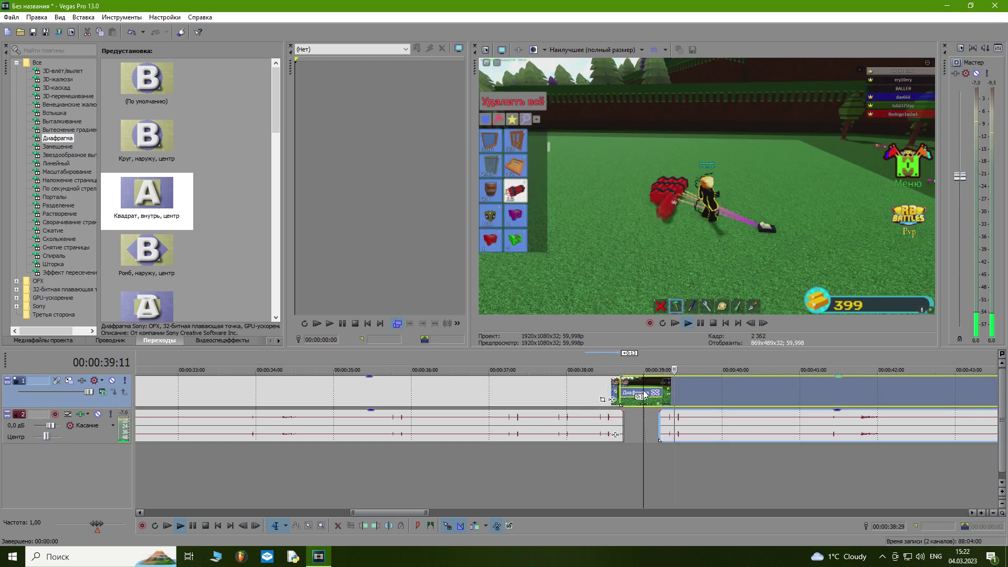
{"action": "key", "text": "Delete"}
{"action": "left_click", "coordinate": [650, 453]}
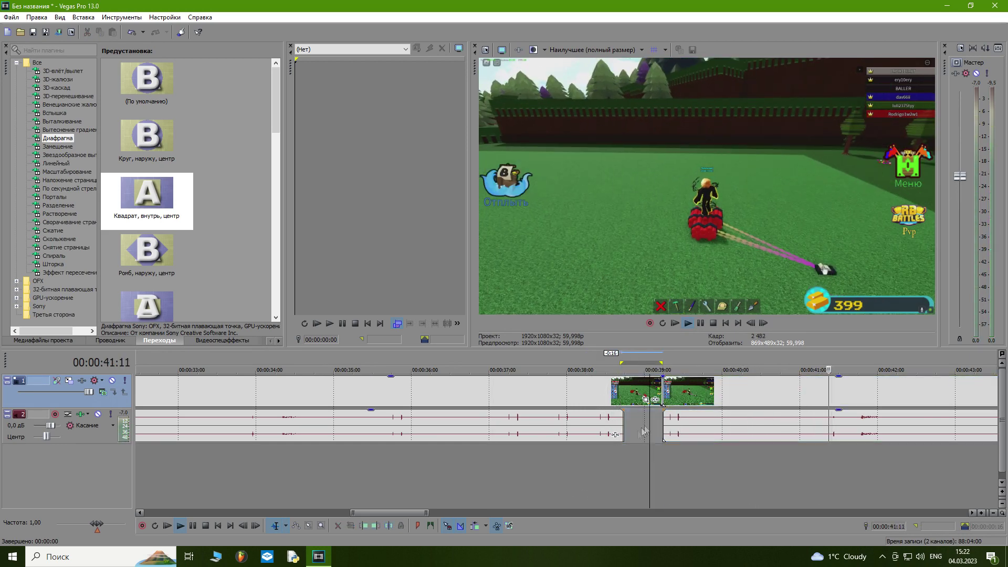
{"action": "left_click_drag", "start_coordinate": [775, 384], "coordinate": [735, 387]}
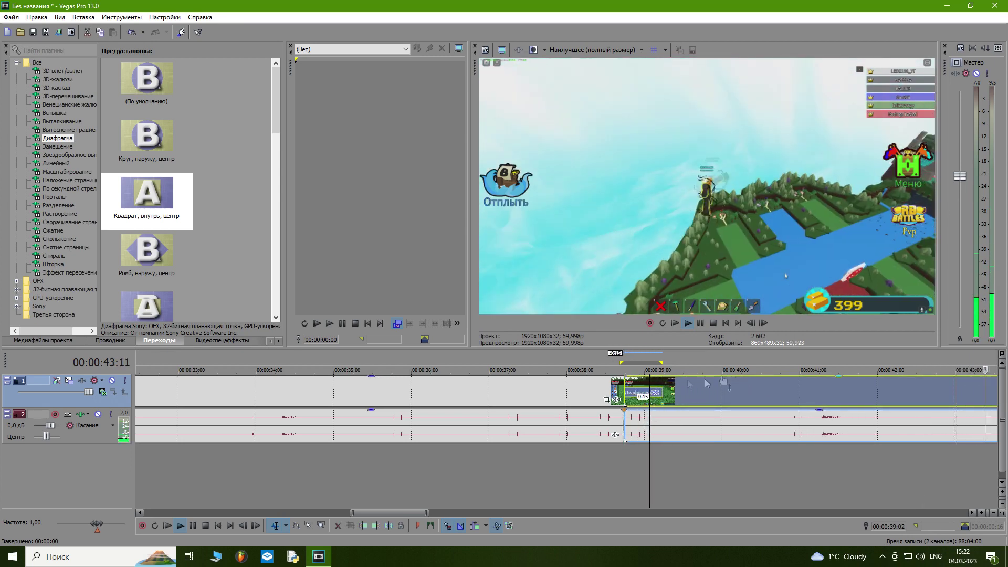
Play the last segment, replay the square iris transition from just before the cut, and view the transition's settings
{"action": "left_click", "coordinate": [593, 448]}
{"action": "scroll", "coordinate": [245, 492], "scroll_direction": "down", "scroll_amount": 3}
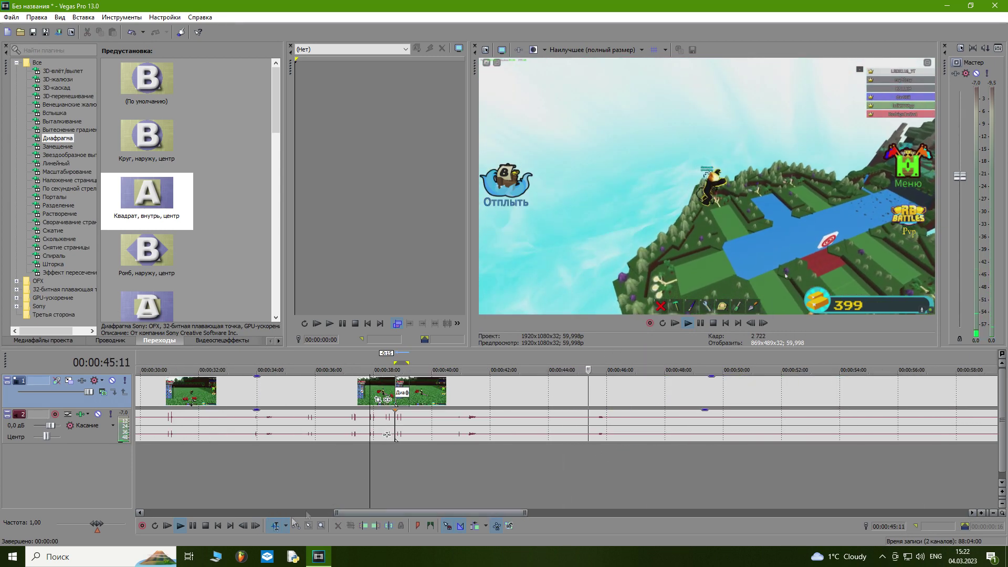
{"action": "scroll", "coordinate": [427, 449], "scroll_direction": "down", "scroll_amount": 2}
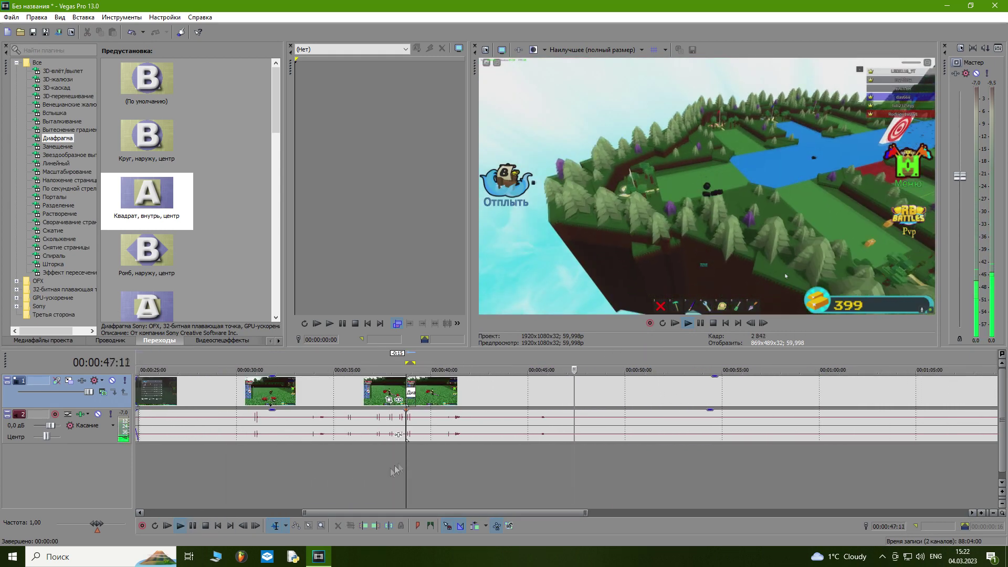
{"action": "scroll", "coordinate": [393, 467], "scroll_direction": "up", "scroll_amount": 2}
{"action": "key", "text": "Return"}
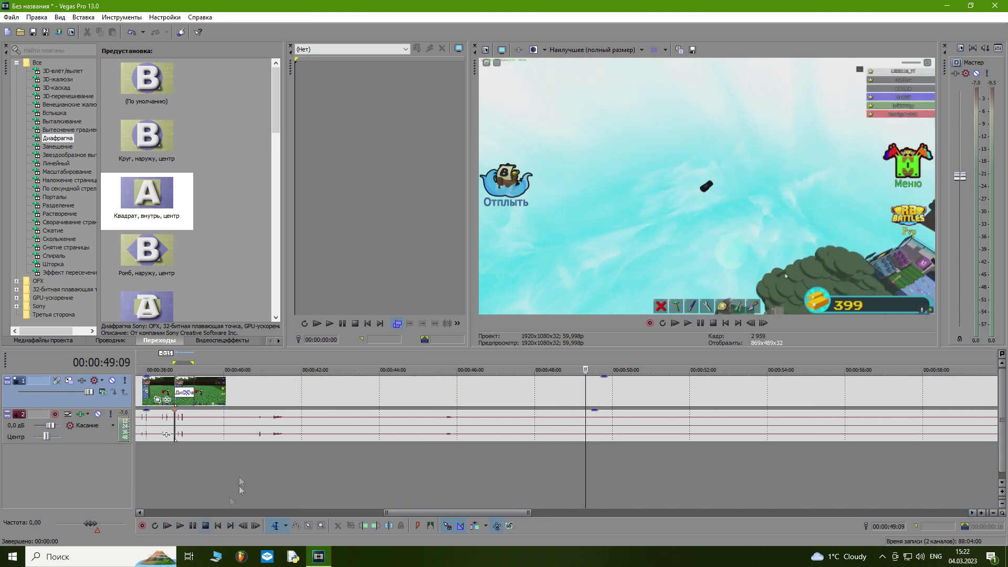
{"action": "left_click", "coordinate": [160, 505]}
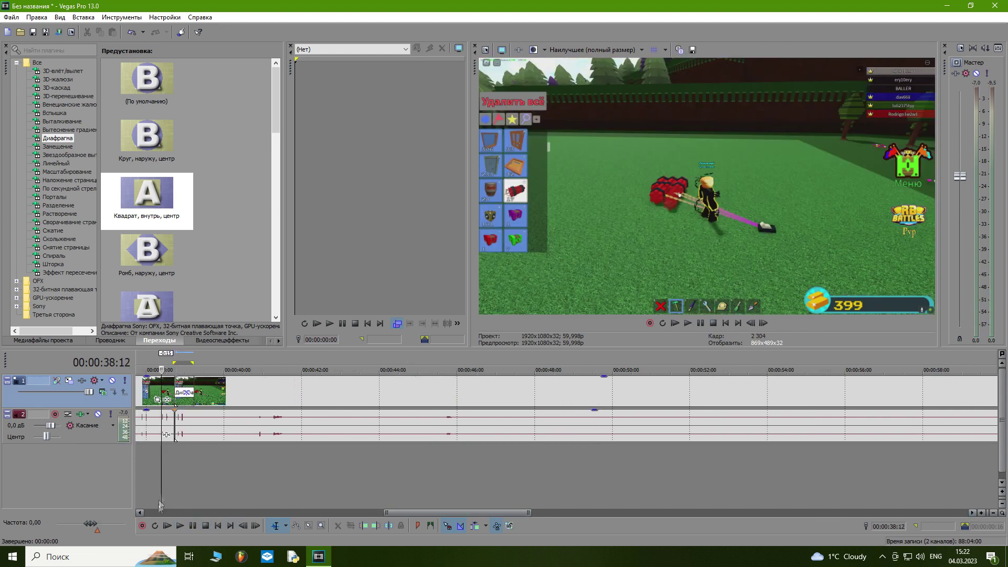
{"action": "left_click", "coordinate": [193, 526]}
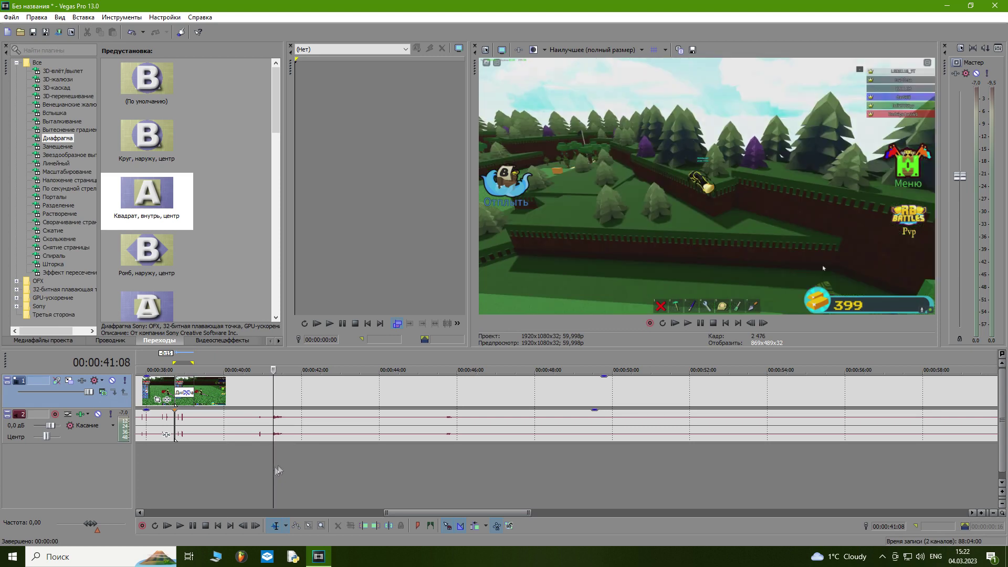
{"action": "left_click", "coordinate": [185, 393]}
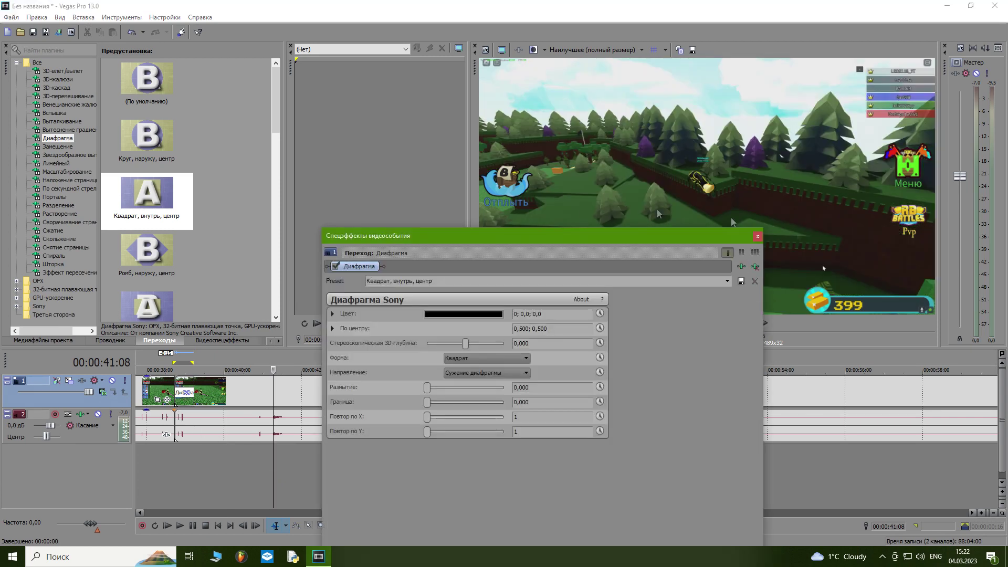
{"action": "left_click", "coordinate": [758, 237]}
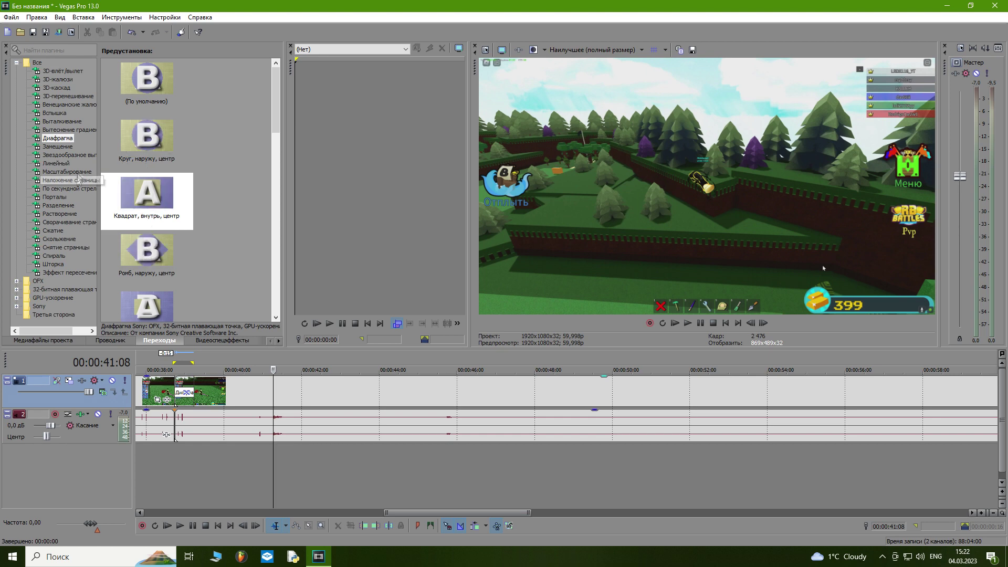
Look through the project media and the file explorer, and bring up the media generators
{"action": "left_click", "coordinate": [101, 341]}
{"action": "left_click", "coordinate": [76, 342]}
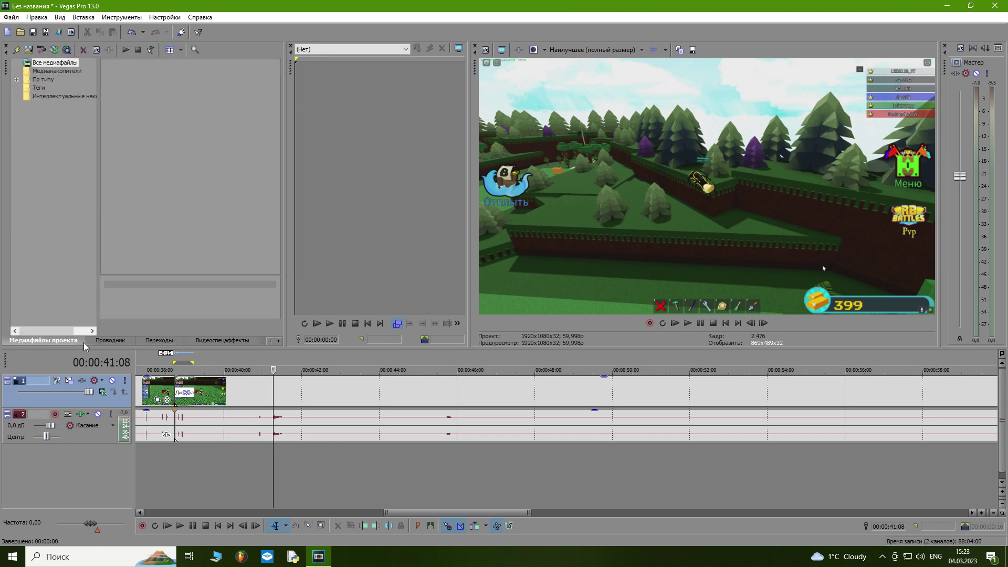
{"action": "left_click", "coordinate": [117, 343]}
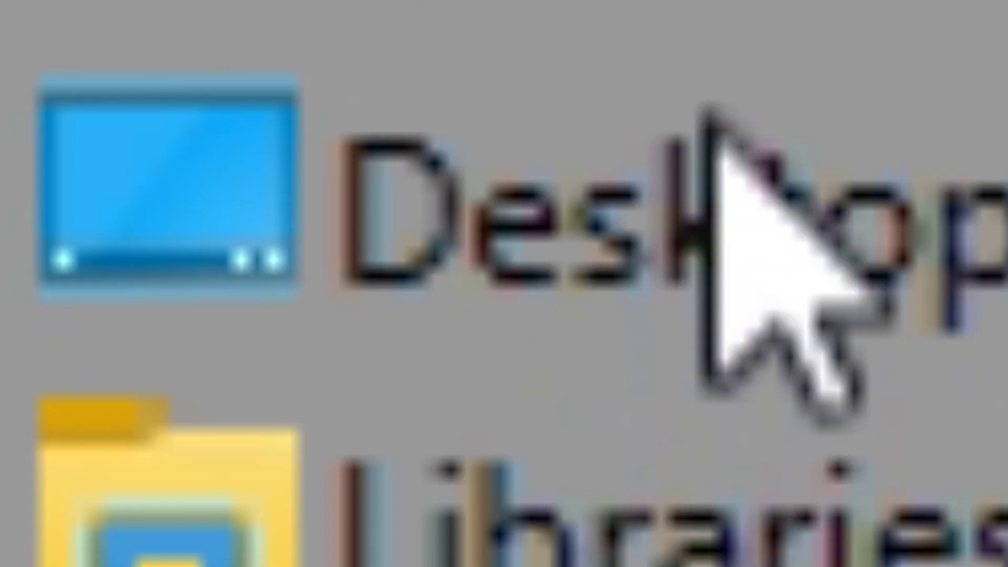
{"action": "left_click", "coordinate": [38, 84]}
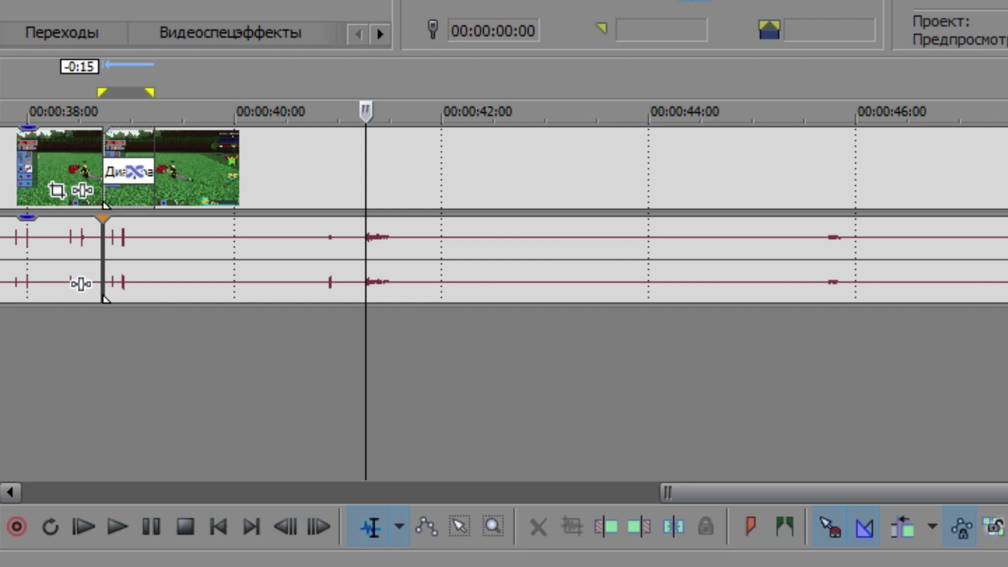
{"action": "left_click_drag", "start_coordinate": [407, 331], "coordinate": [637, 378]}
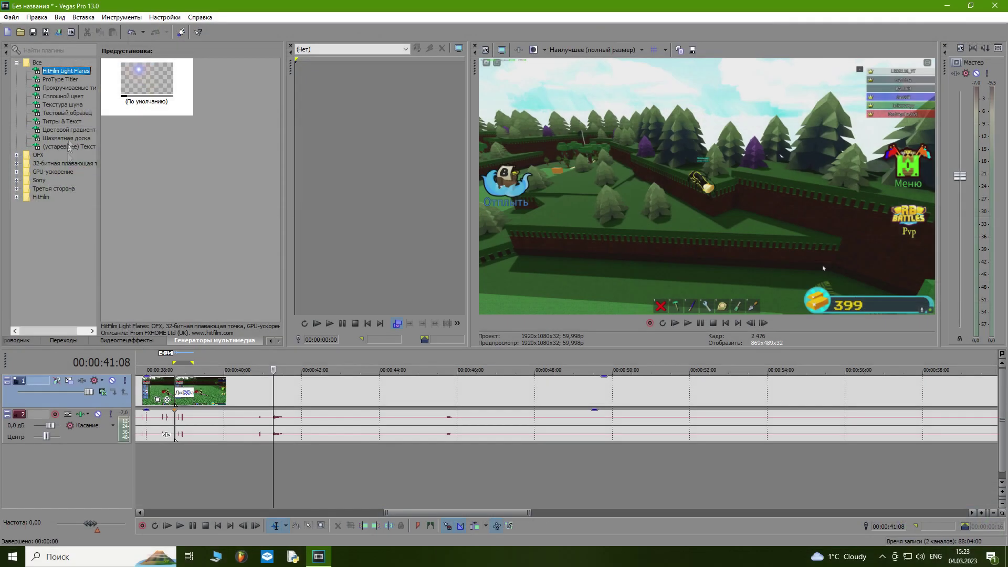
Look through the media generators, including Сплошной цвет, and show the presets of Прокручиваемые титры
{"action": "left_click", "coordinate": [73, 130]}
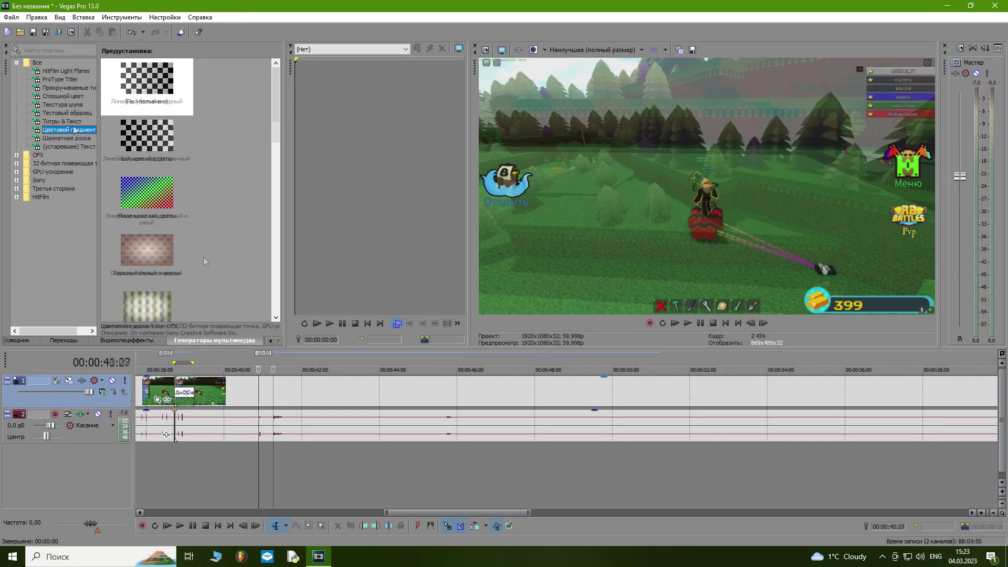
{"action": "left_click", "coordinate": [68, 130]}
{"action": "left_click", "coordinate": [66, 104]}
{"action": "left_click", "coordinate": [69, 88]}
{"action": "left_click", "coordinate": [69, 73]}
{"action": "left_click", "coordinate": [63, 96]}
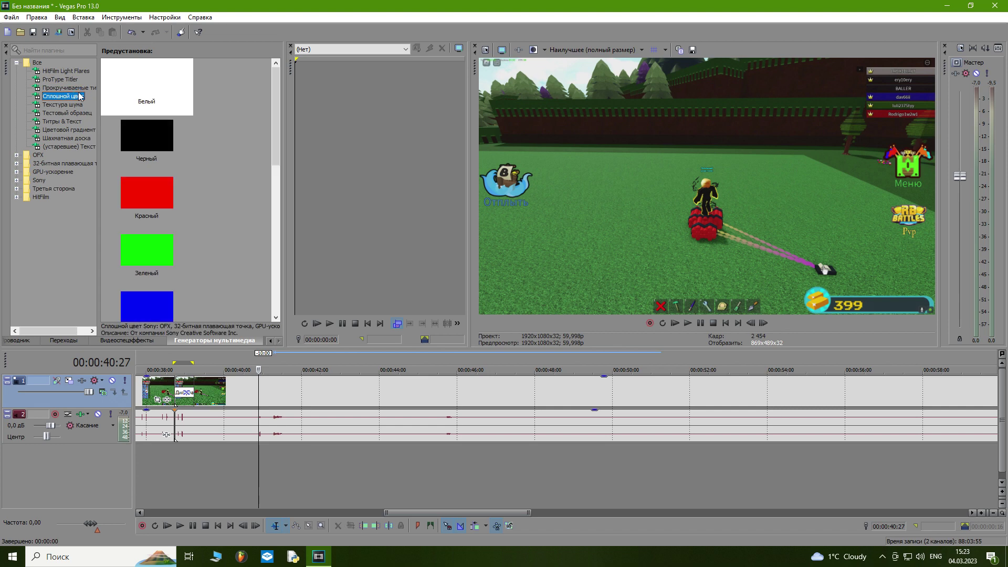
{"action": "left_click", "coordinate": [68, 88]}
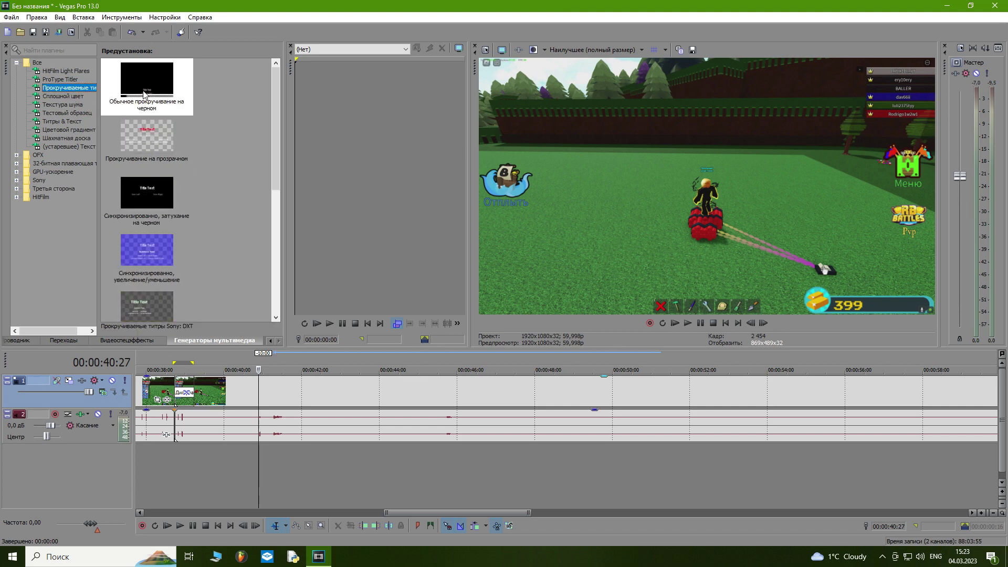
Try placing the "Прокручивание на прозрачном" titles on the gameplay video track, play them, and delete them
{"action": "left_click_drag", "start_coordinate": [141, 132], "coordinate": [354, 382]}
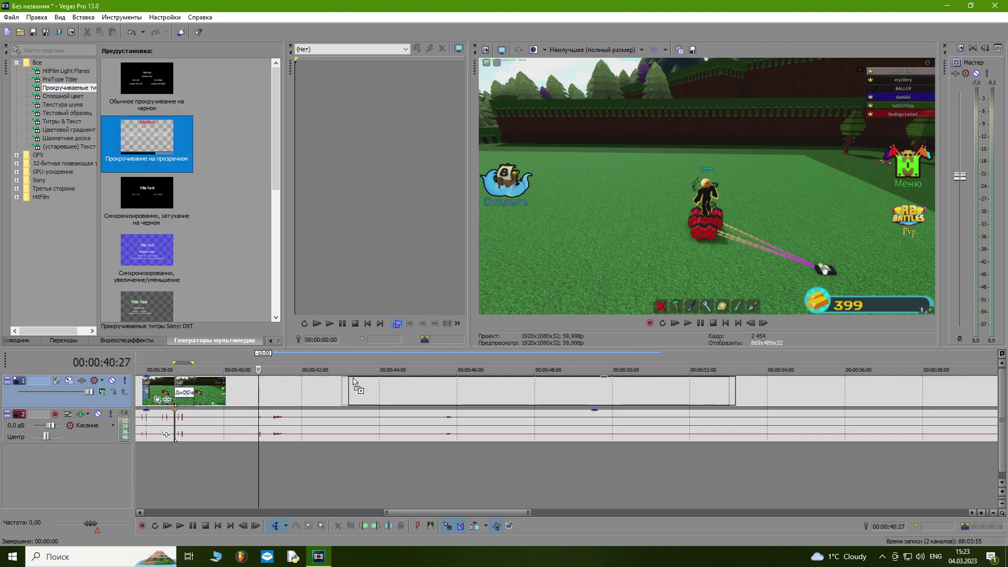
{"action": "left_click_drag", "start_coordinate": [268, 393], "coordinate": [267, 393]}
{"action": "key", "text": "space"}
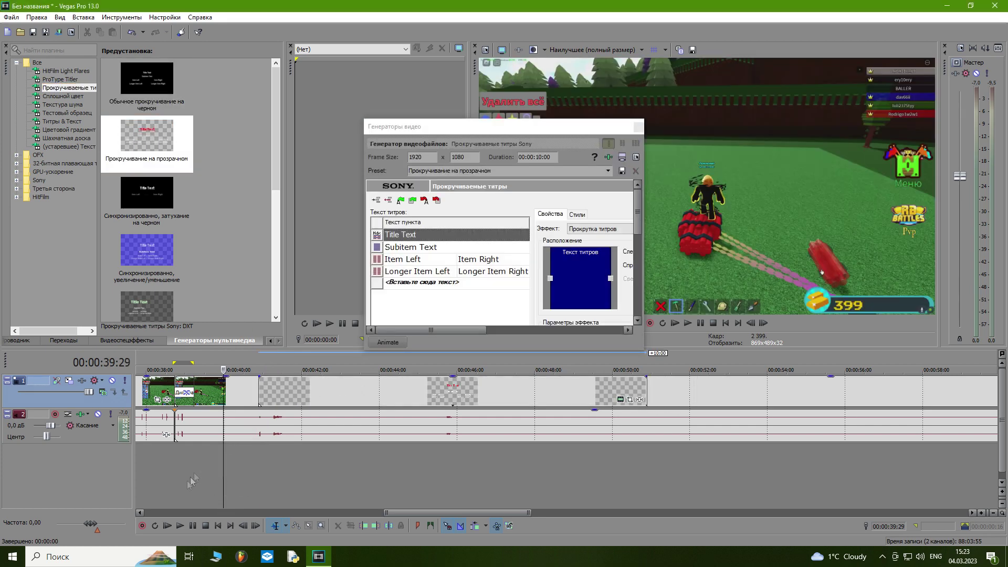
{"action": "left_click", "coordinate": [638, 127]}
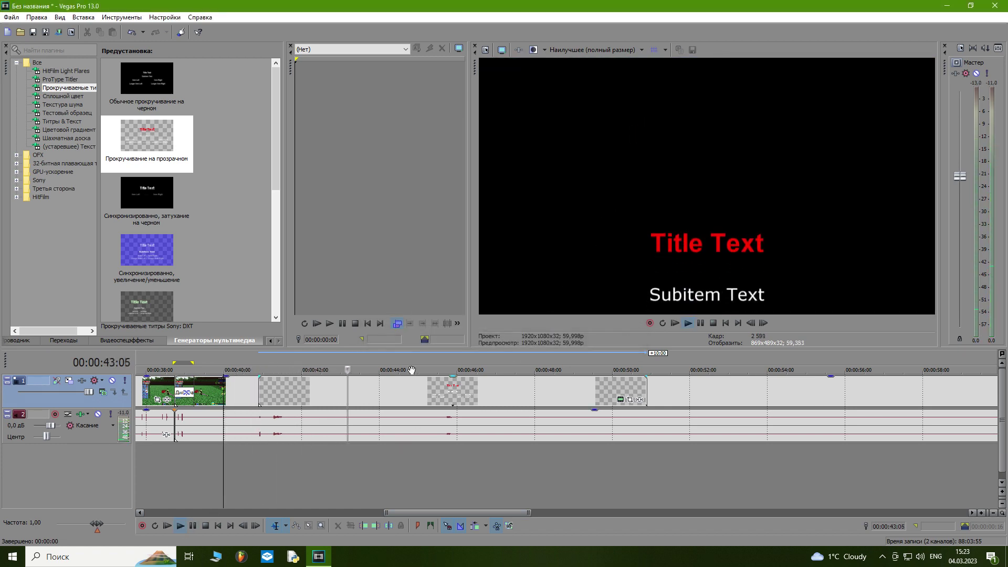
{"action": "left_click", "coordinate": [409, 400]}
{"action": "key", "text": "Delete"}
Insert a new video track and place the "Прокручивание на прозрачном" titles on it at about 00:00:43, keeping their default text
{"action": "right_click", "coordinate": [416, 450]}
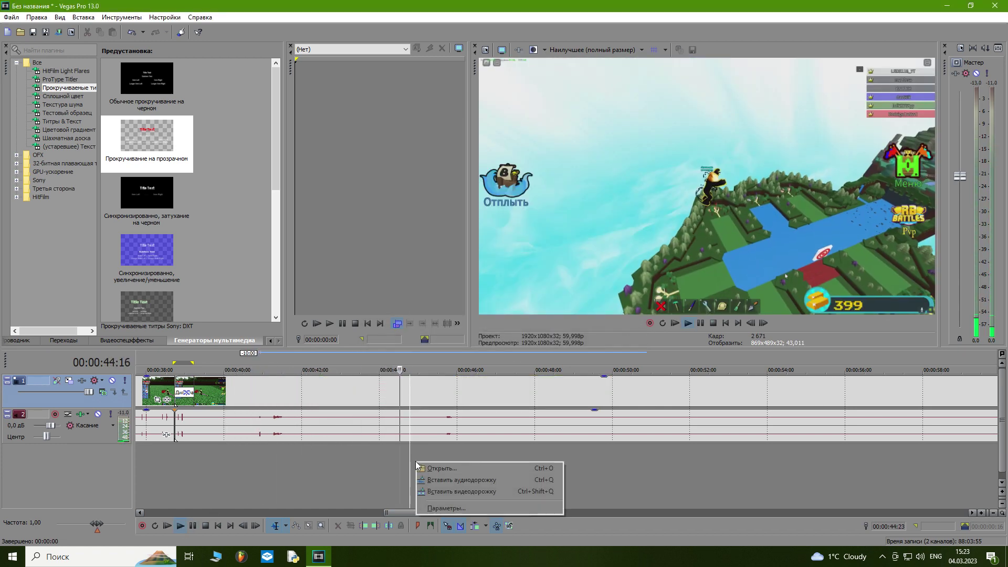
{"action": "left_click", "coordinate": [460, 493]}
{"action": "left_click_drag", "start_coordinate": [147, 147], "coordinate": [347, 392]}
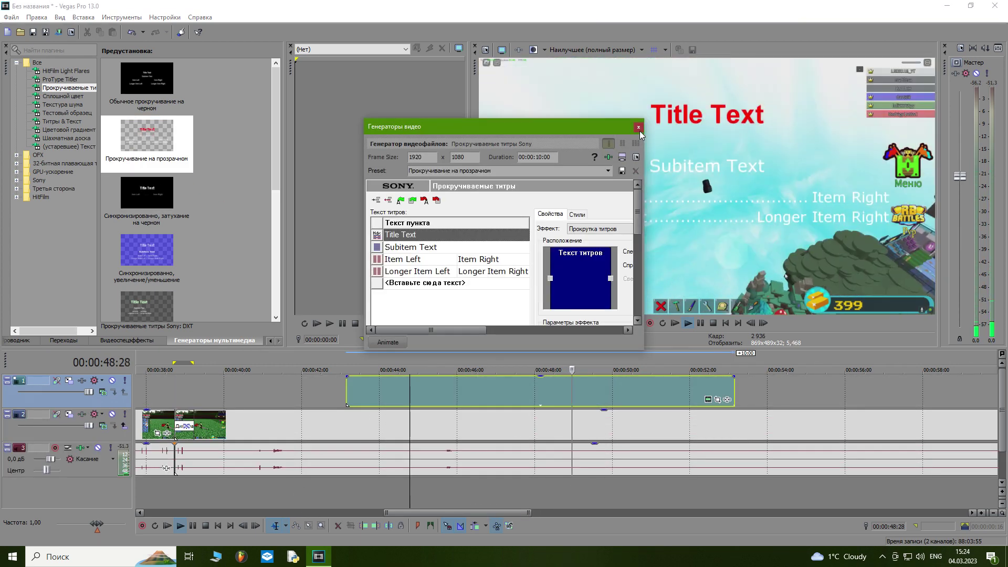
{"action": "left_click", "coordinate": [638, 127]}
Play the scrolling titles over the gameplay and look through the remaining title presets
{"action": "left_click", "coordinate": [311, 491]}
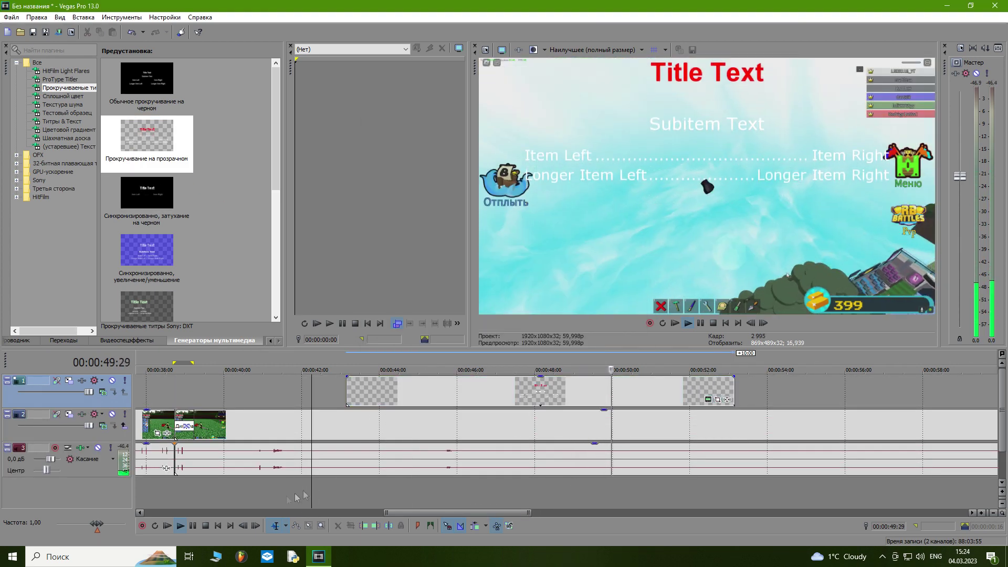
{"action": "left_click", "coordinate": [179, 525]}
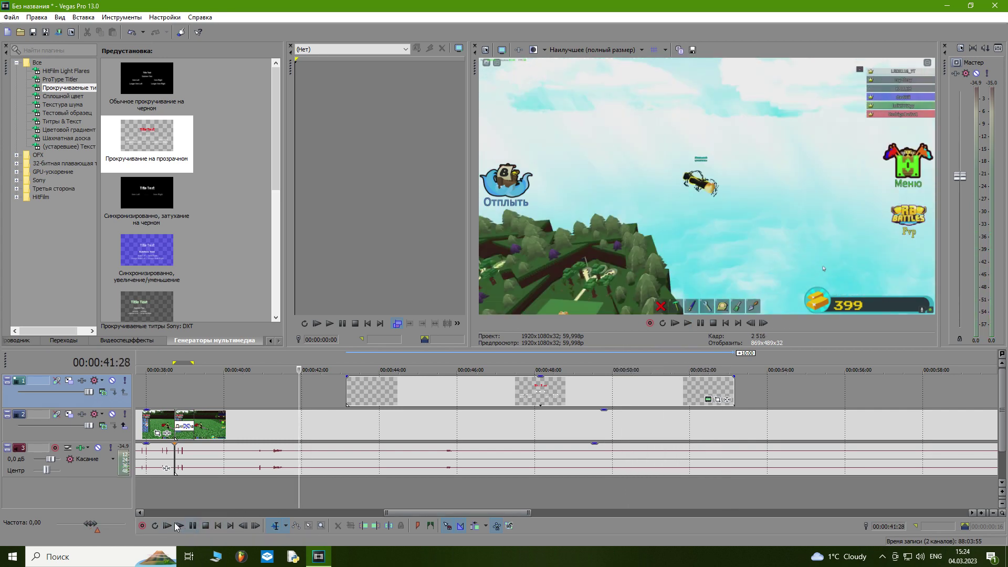
{"action": "left_click", "coordinate": [177, 526]}
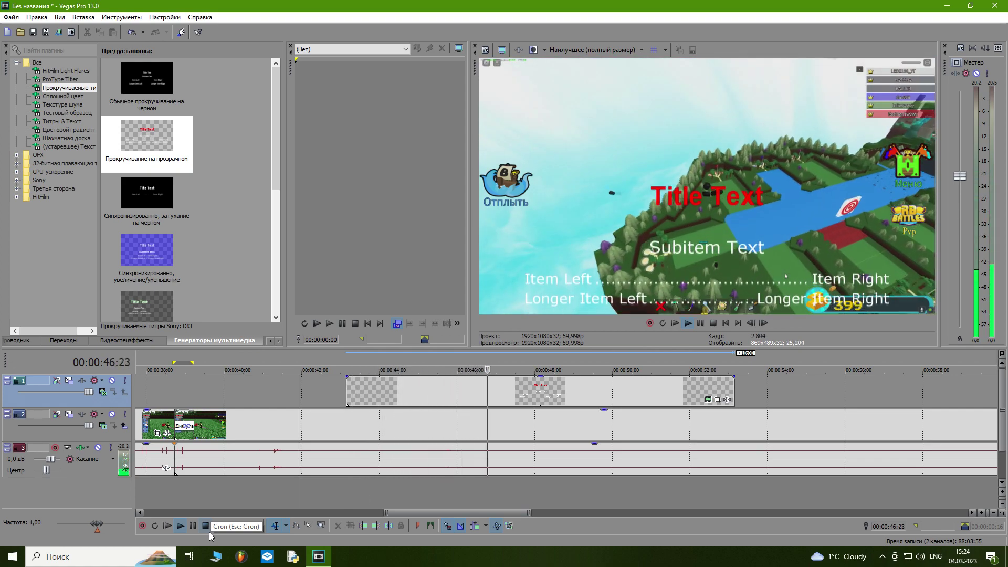
{"action": "scroll", "coordinate": [184, 277], "scroll_direction": "down", "scroll_amount": 2}
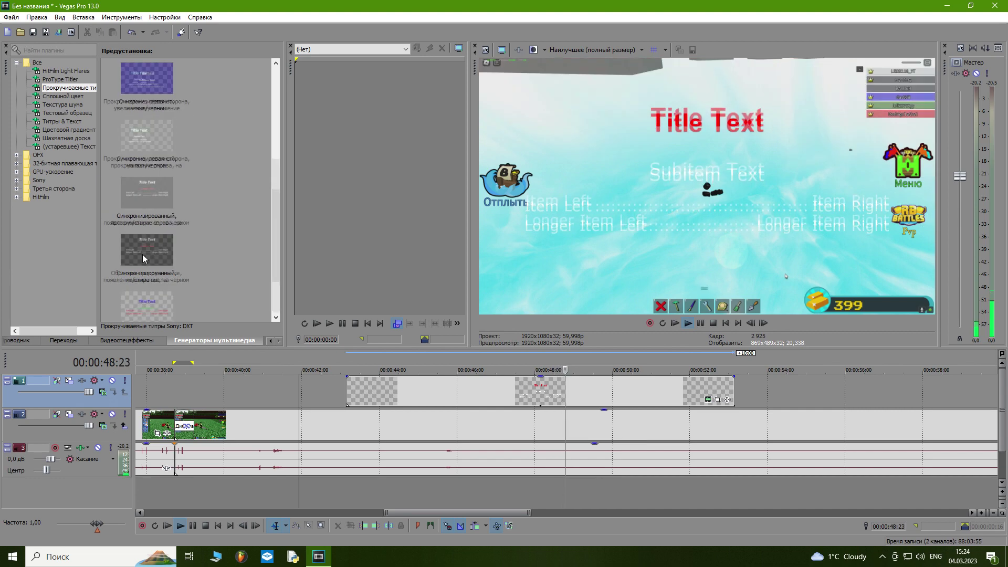
{"action": "scroll", "coordinate": [194, 288], "scroll_direction": "down", "scroll_amount": 3}
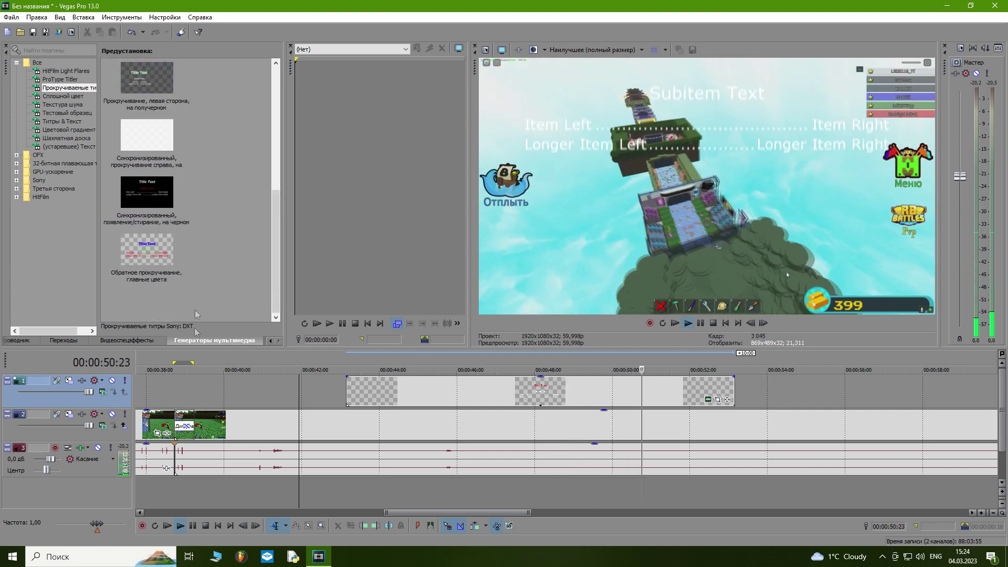
{"action": "left_click", "coordinate": [194, 525]}
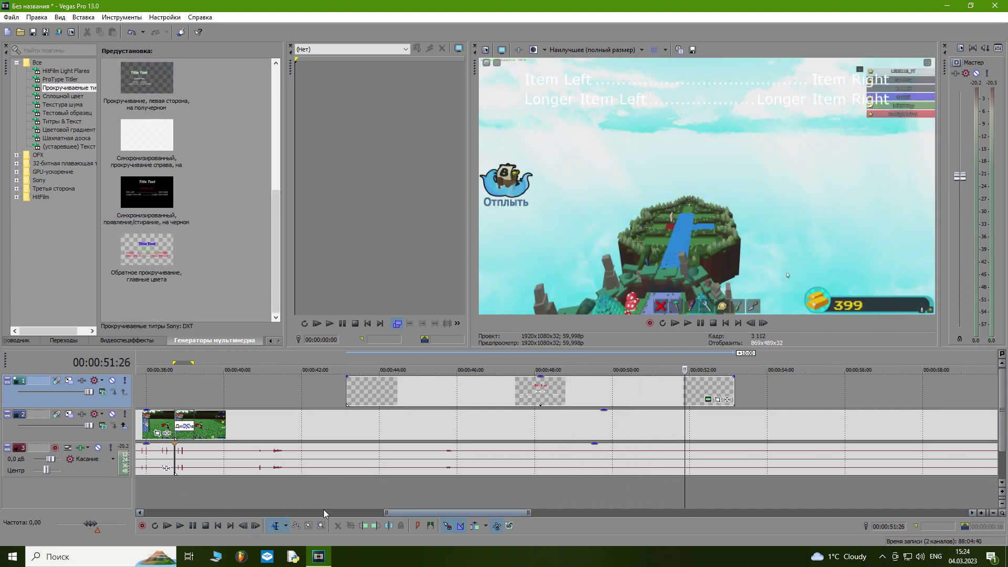
Insert a text media event on the titles track at 00:00:42:04
{"action": "right_click", "coordinate": [363, 487]}
{"action": "right_click", "coordinate": [310, 389]}
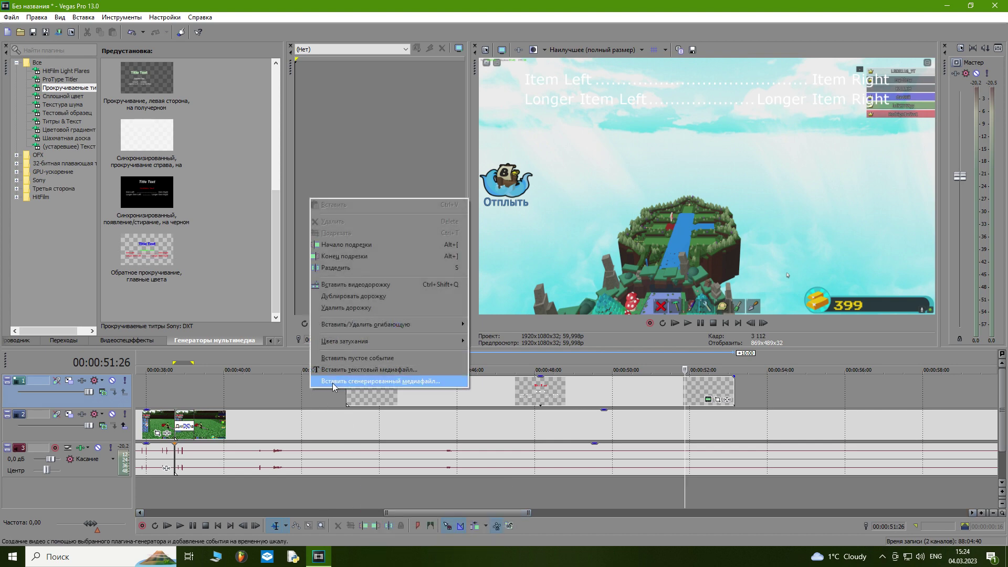
{"action": "left_click", "coordinate": [265, 393]}
{"action": "left_click", "coordinate": [307, 391]}
{"action": "right_click", "coordinate": [300, 384]}
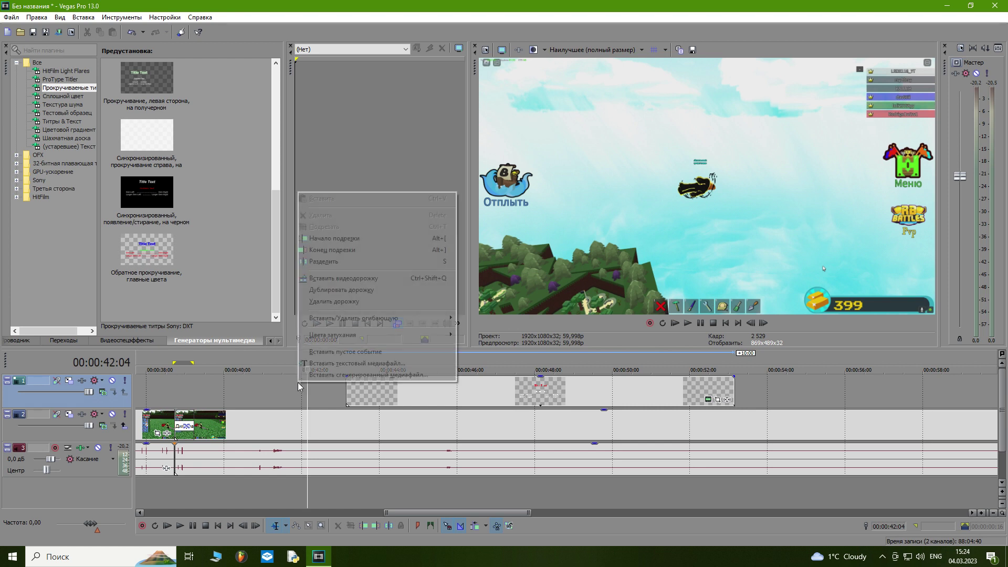
{"action": "left_click", "coordinate": [327, 366]}
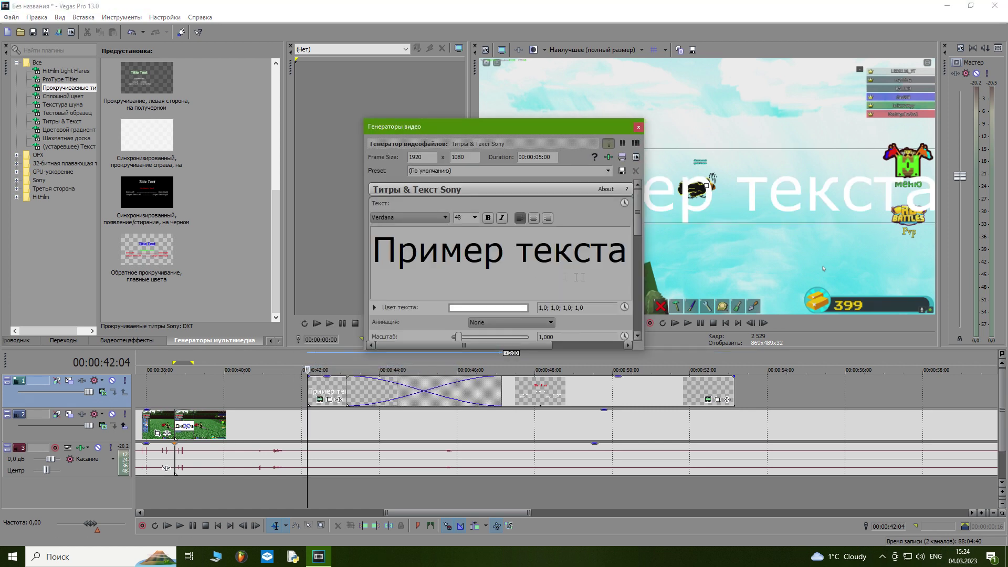
Replace the sample text of the new text event with "Subscribe"
{"action": "key", "text": "BackSpace"}
{"action": "key", "text": "BackSpace"}
{"action": "key", "text": "BackSpace"}
{"action": "key", "text": "BackSpace"}
{"action": "key", "text": "BackSpace"}
{"action": "key", "text": "BackSpace"}
{"action": "key", "text": "BackSpace"}
{"action": "key", "text": "BackSpace"}
{"action": "key", "text": "BackSpace"}
{"action": "key", "text": "BackSpace"}
{"action": "key", "text": "BackSpace"}
{"action": "key", "text": "BackSpace"}
{"action": "key", "text": "BackSpace"}
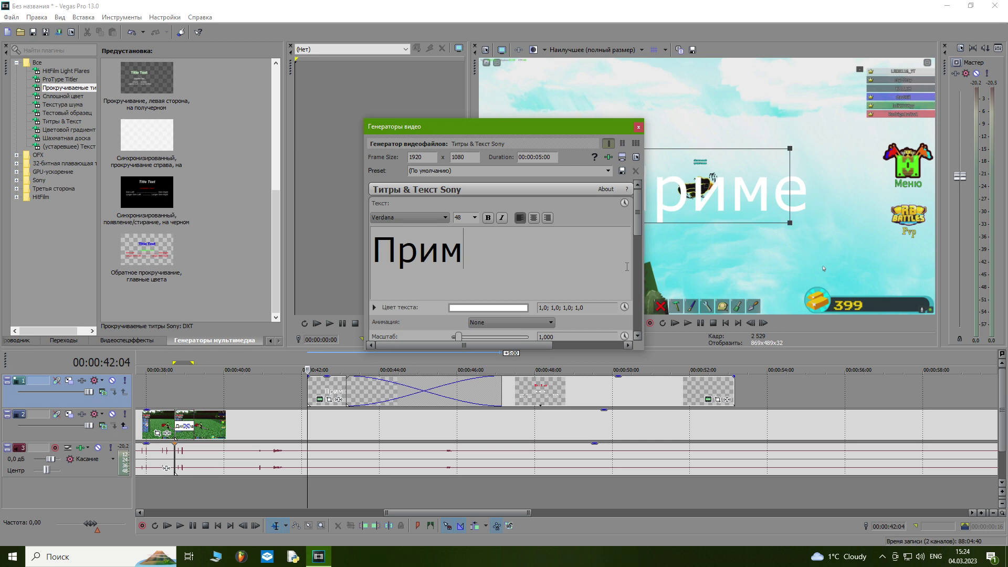
{"action": "type", "text": "gjl"}
{"action": "key", "text": "BackSpace"}
{"action": "key", "text": "BackSpace"}
{"action": "type", "text": "Su"}
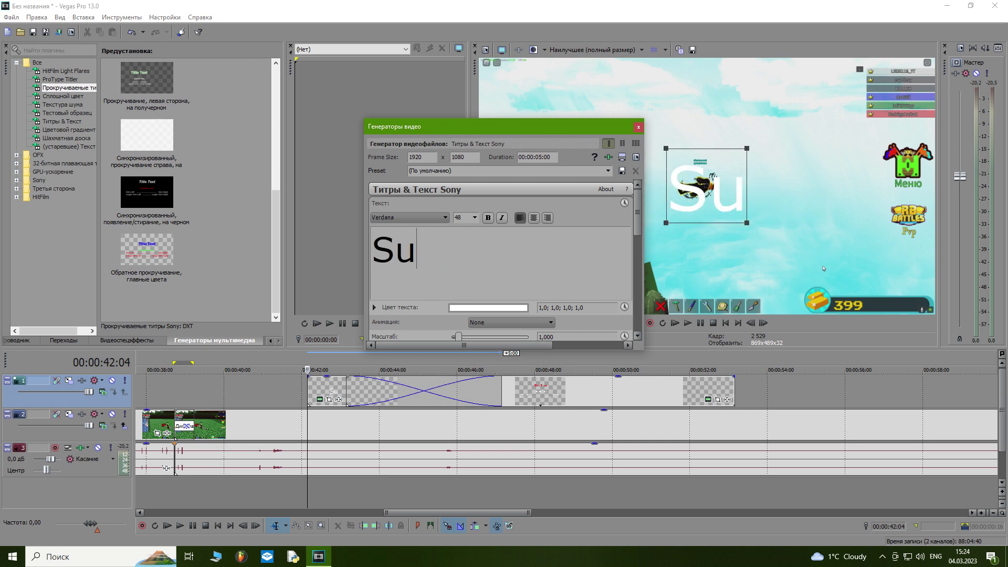
{"action": "type", "text": "bscri"}
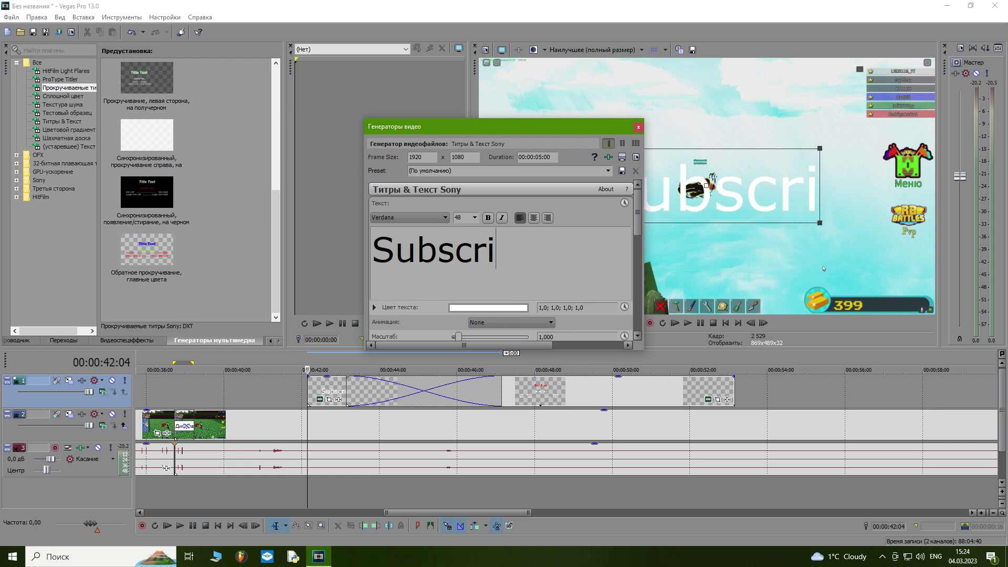
{"action": "type", "text": "be"}
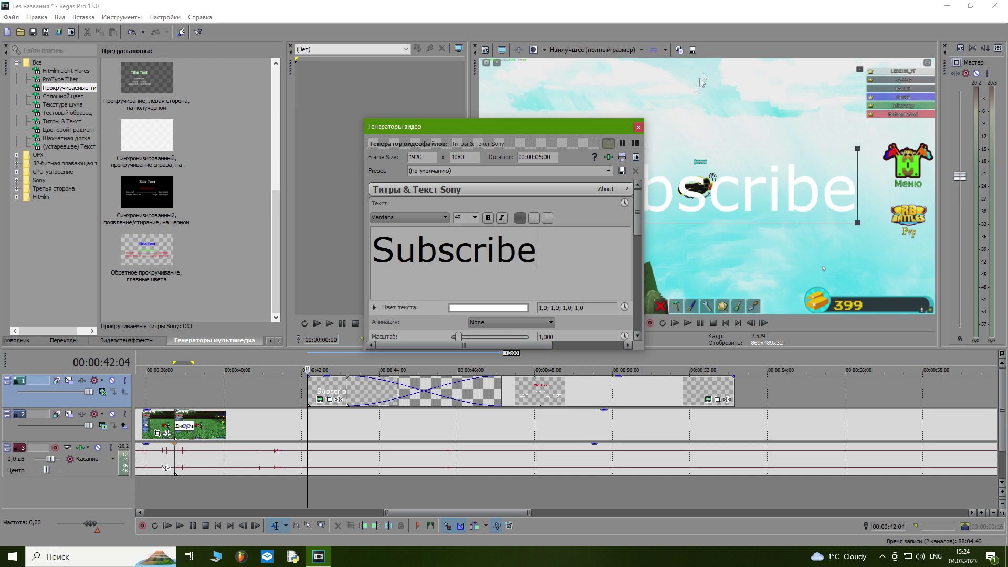
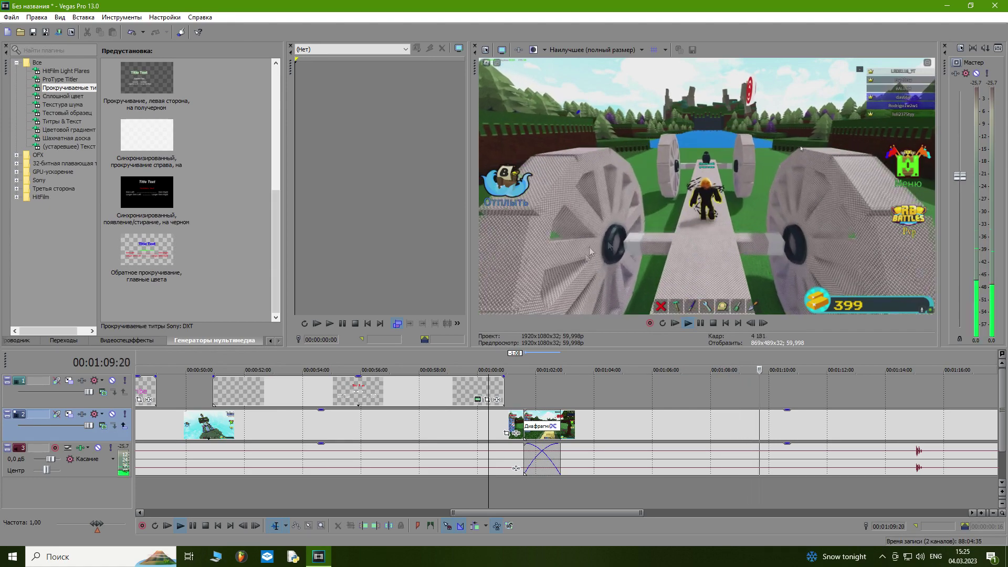
Split the gameplay clip at 00:01:11:29 and move the part after the cut about one second later
{"action": "scroll", "coordinate": [738, 423], "scroll_direction": "down", "scroll_amount": 2}
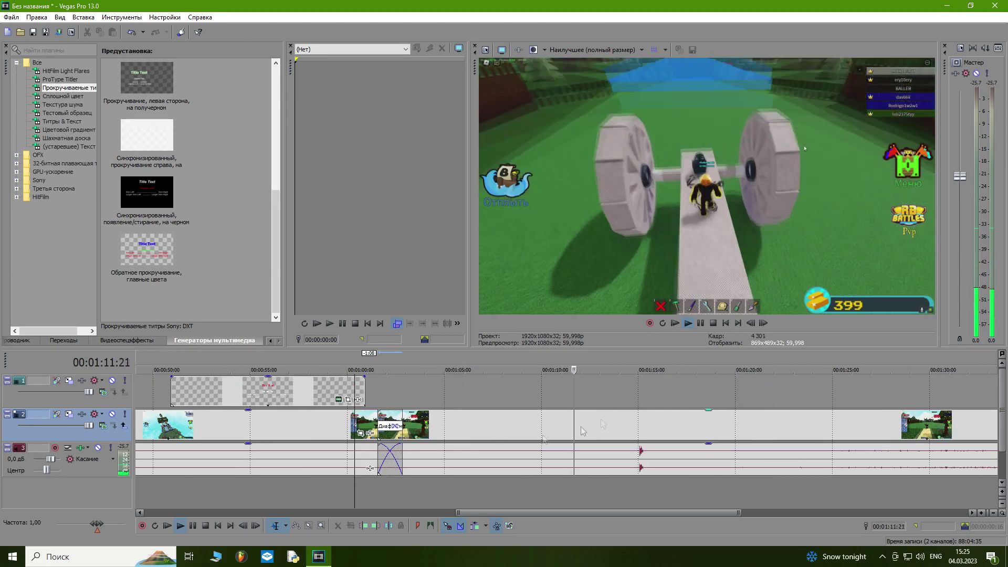
{"action": "left_click", "coordinate": [193, 526]}
{"action": "left_click", "coordinate": [580, 436]}
{"action": "key", "text": "s"}
{"action": "left_click_drag", "start_coordinate": [591, 437], "coordinate": [611, 437]}
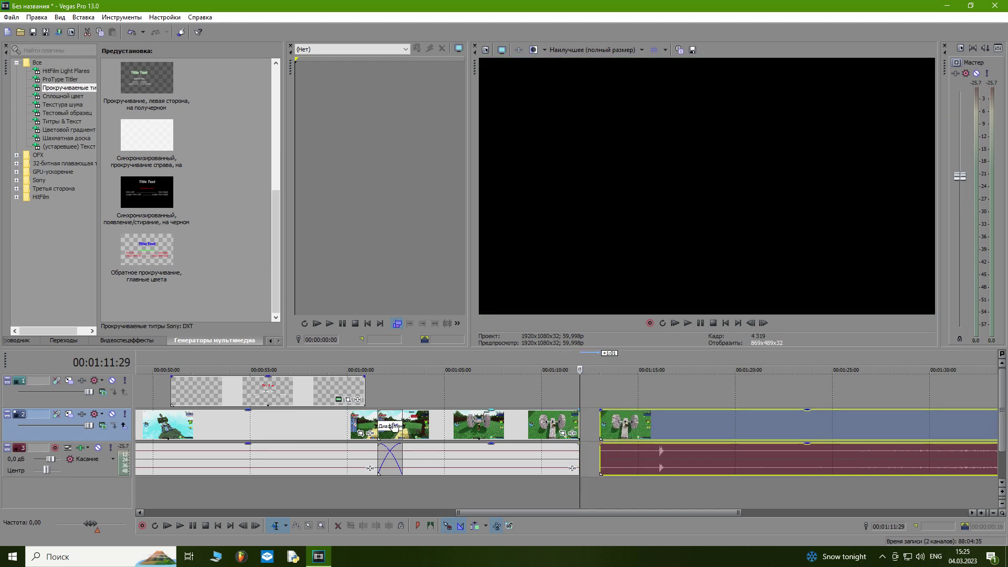
Delete the segment between the Диафрагма transition and the cut, and move the remaining clip to start at about 00:01:05
{"action": "left_click", "coordinate": [396, 426]}
{"action": "left_click", "coordinate": [766, 234]}
{"action": "left_click", "coordinate": [390, 429]}
{"action": "key", "text": "Delete"}
{"action": "left_click_drag", "start_coordinate": [630, 433], "coordinate": [471, 424]}
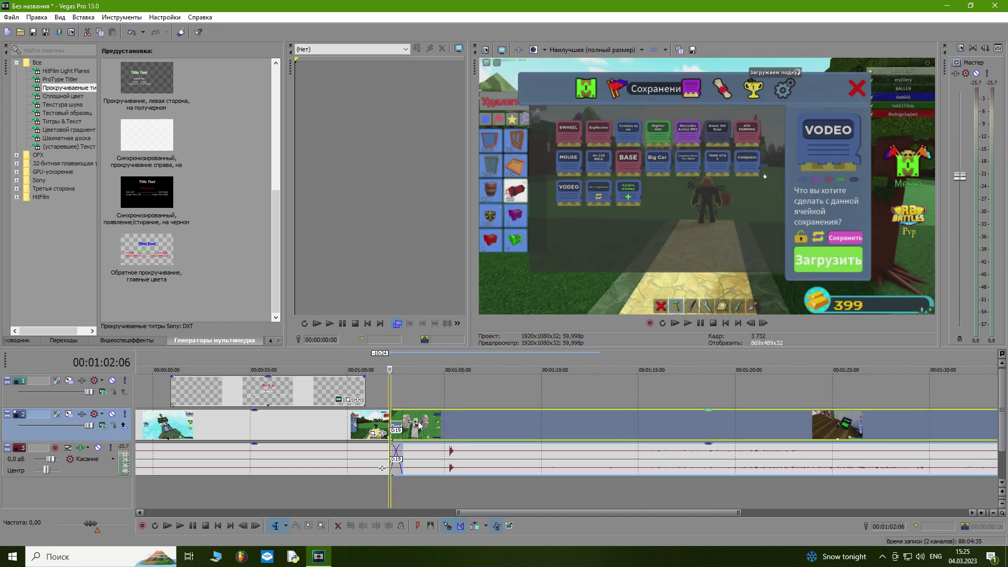
{"action": "left_click", "coordinate": [470, 421]}
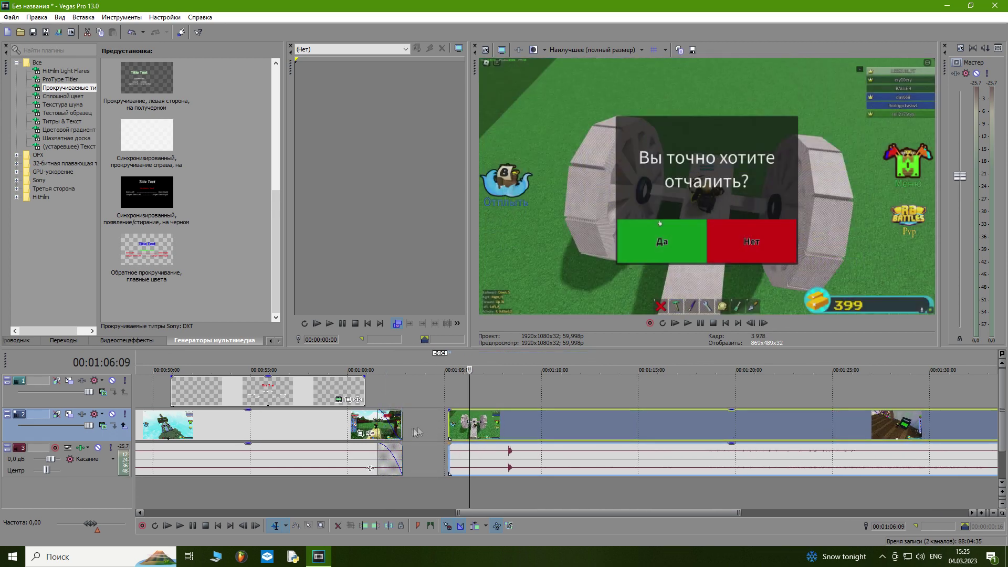
Split the last gameplay clip at 00:01:14:13 and move the part after the cut 25 frames later
{"action": "left_click", "coordinate": [400, 425]}
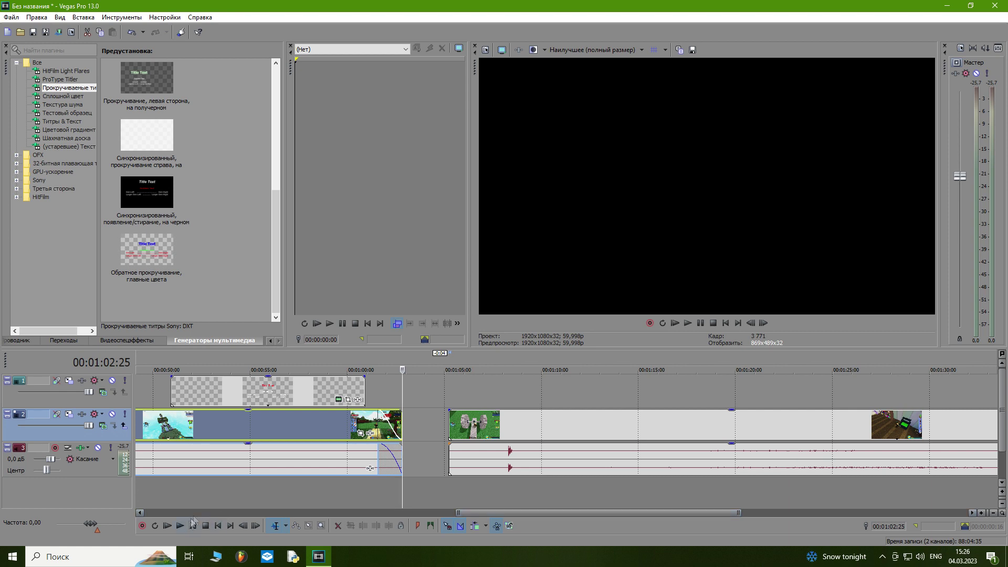
{"action": "left_click", "coordinate": [609, 494]}
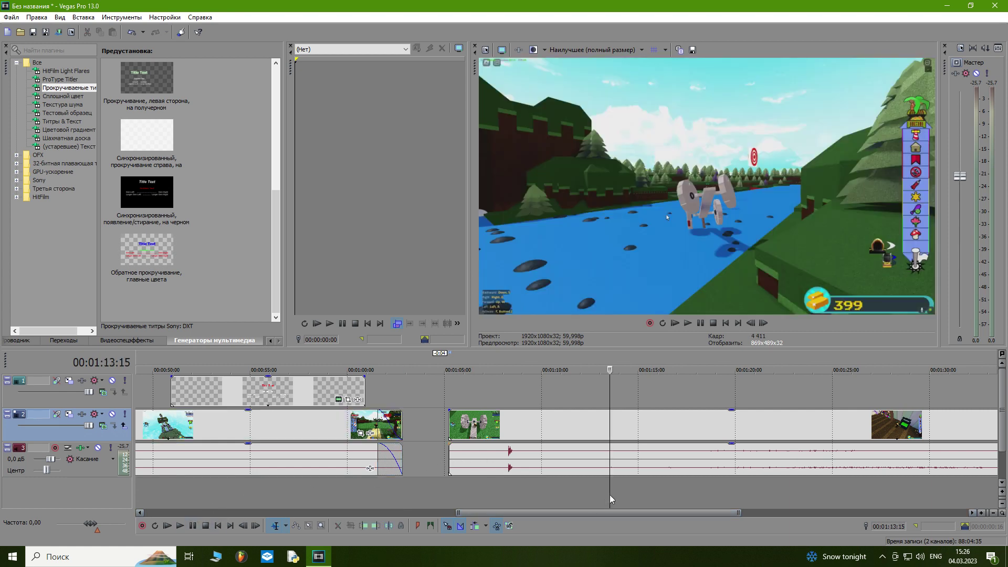
{"action": "scroll", "coordinate": [626, 510], "scroll_direction": "up", "scroll_amount": 2}
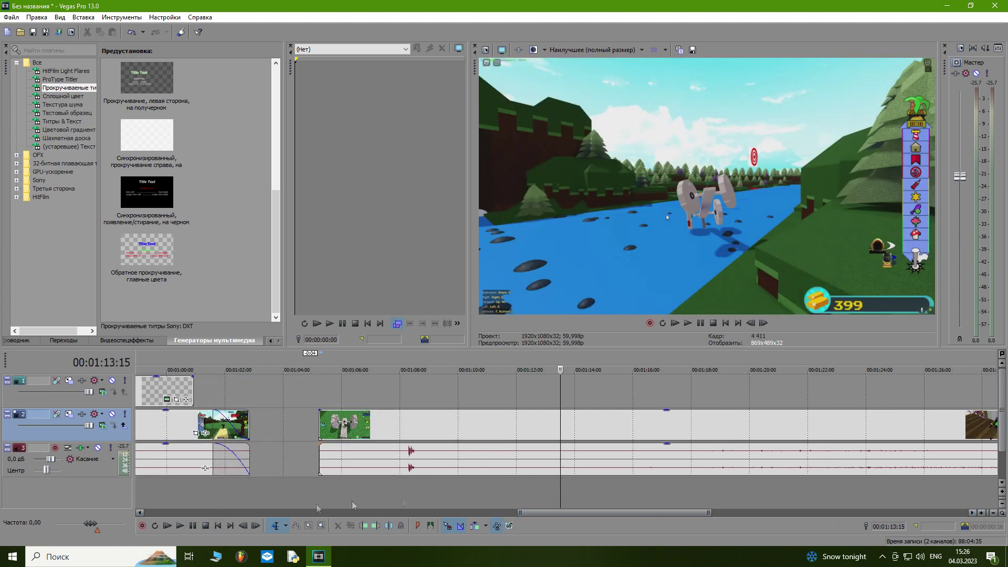
{"action": "left_click", "coordinate": [195, 526]}
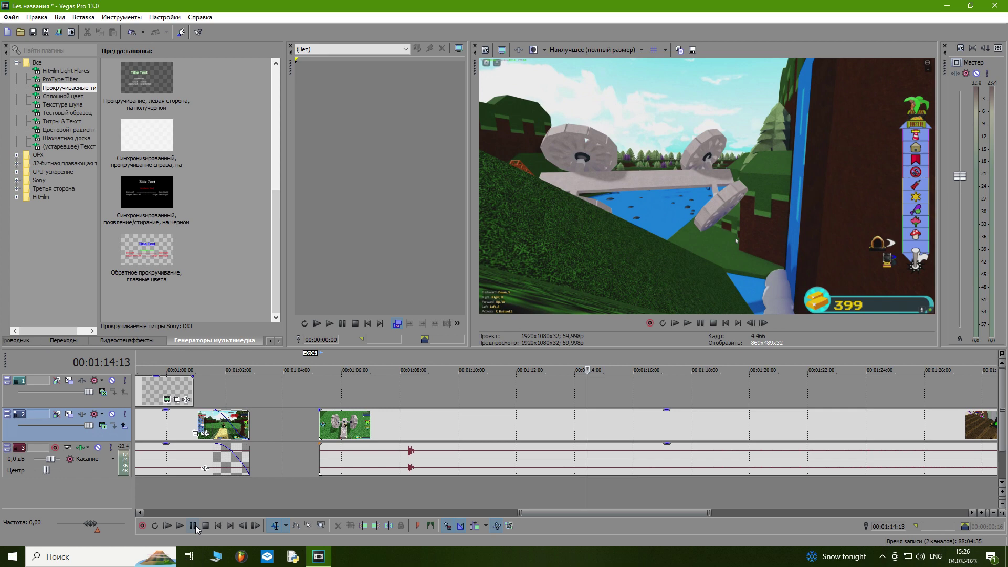
{"action": "key", "text": "s"}
{"action": "left_click_drag", "start_coordinate": [607, 424], "coordinate": [630, 425]}
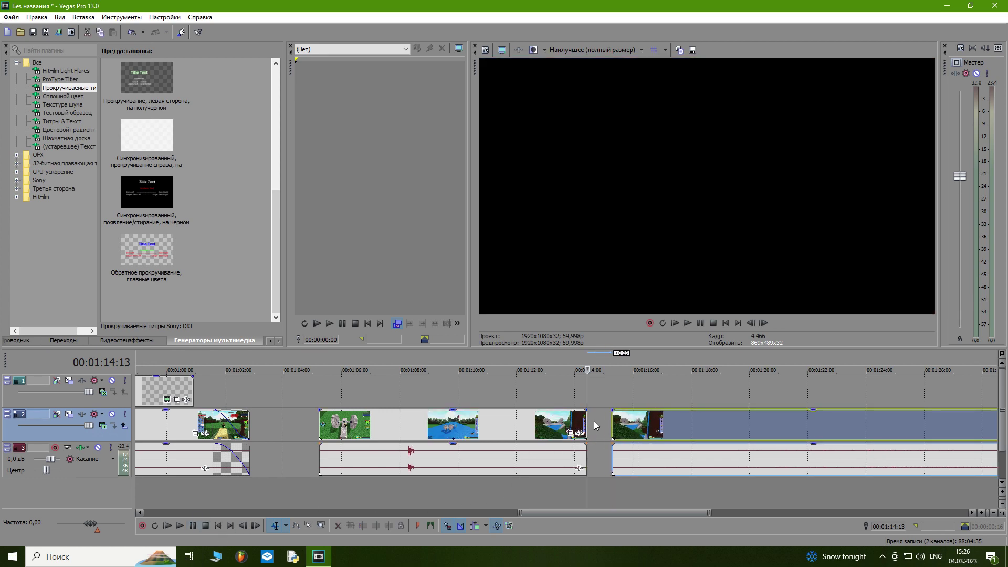
Add a video fade-out of about 20 frames to the end of the clip before the new gap and play it
{"action": "scroll", "coordinate": [597, 425], "scroll_direction": "up", "scroll_amount": 5}
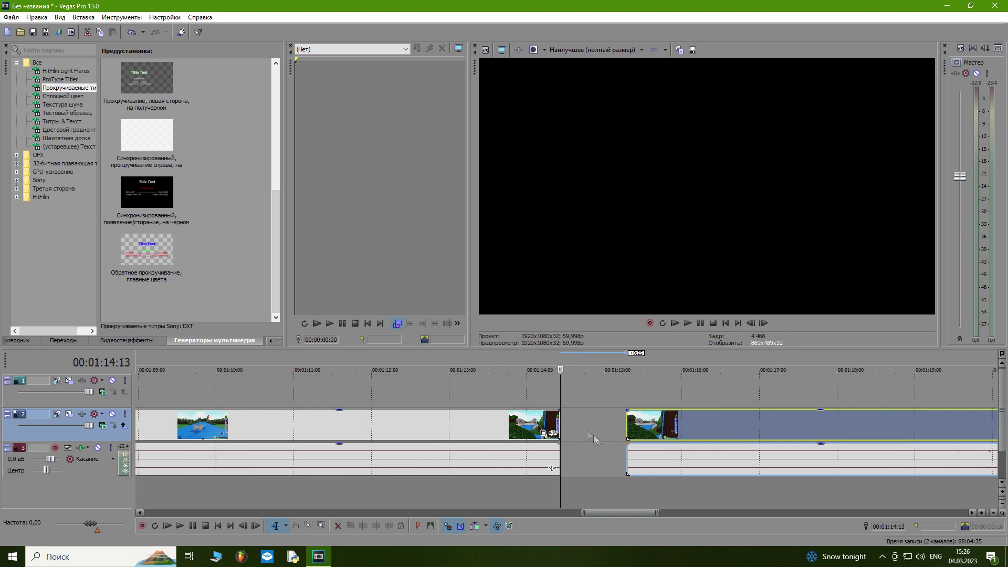
{"action": "left_click", "coordinate": [561, 410]}
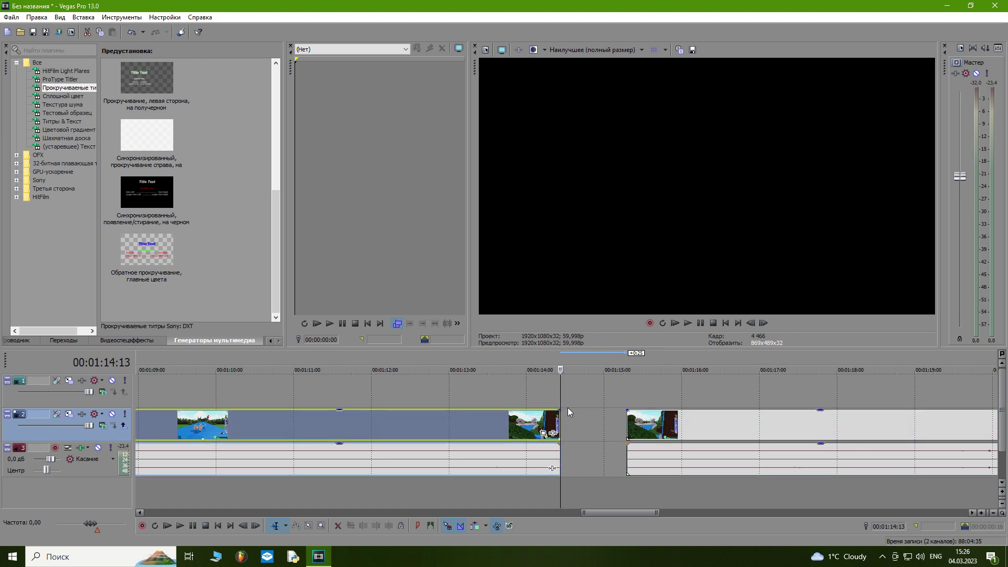
{"action": "left_click", "coordinate": [565, 408]}
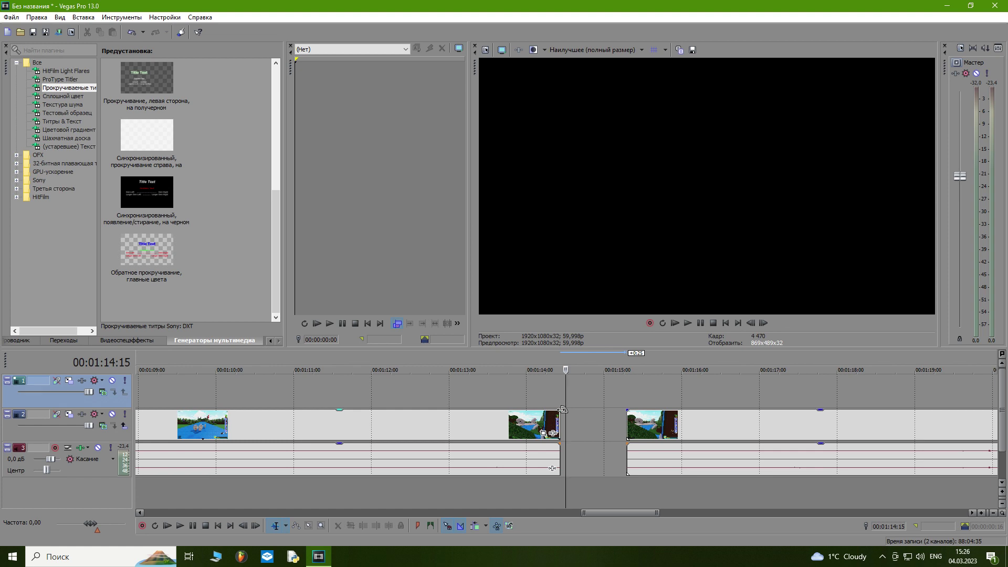
{"action": "left_click_drag", "start_coordinate": [561, 410], "coordinate": [510, 410]}
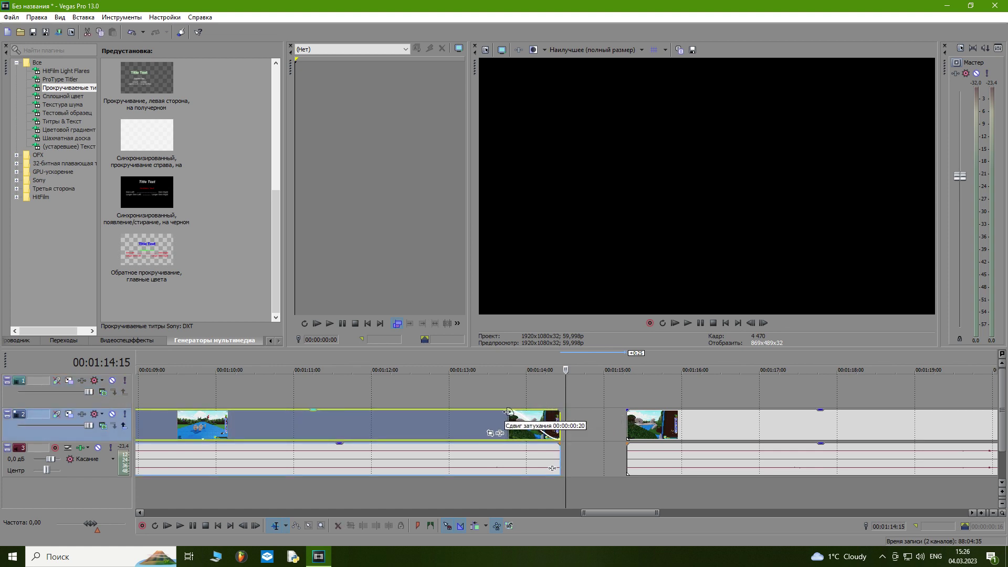
{"action": "left_click", "coordinate": [475, 407]}
{"action": "left_click", "coordinate": [180, 526]}
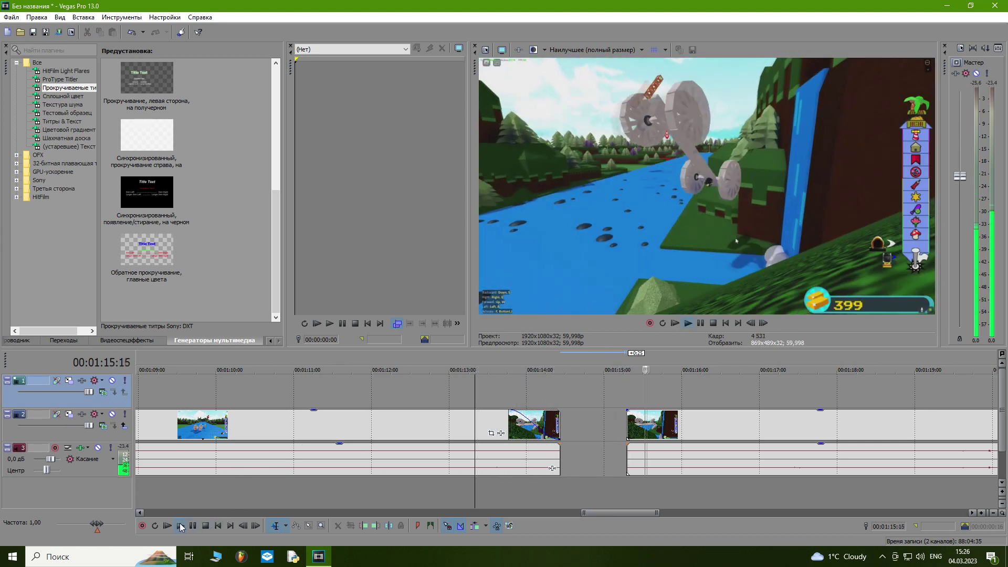
{"action": "left_click", "coordinate": [192, 526]}
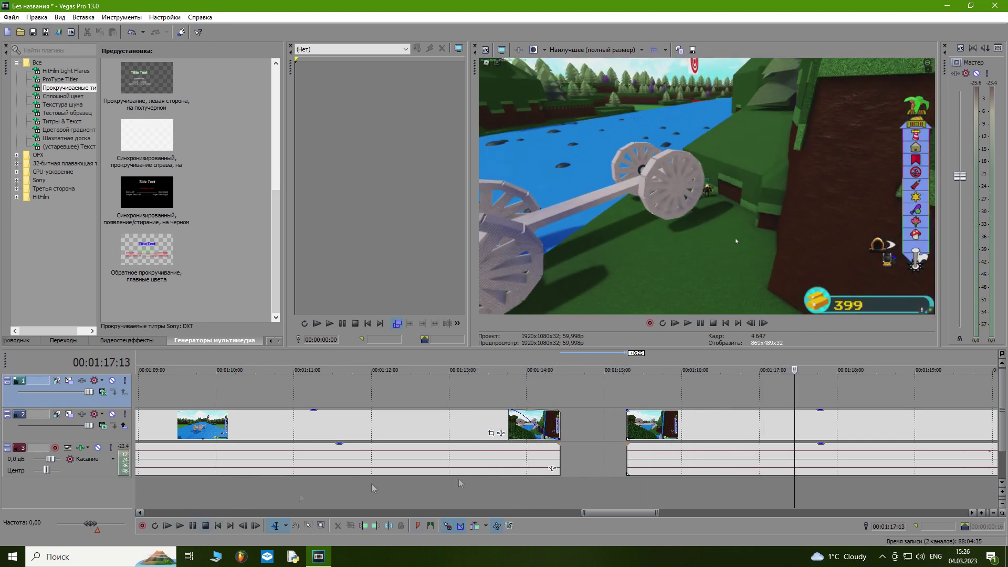
Lengthen that clip's video fade-out so it starts at about 00:01:12, and play the result from 00:01:11:01
{"action": "left_click_drag", "start_coordinate": [513, 411], "coordinate": [377, 411]}
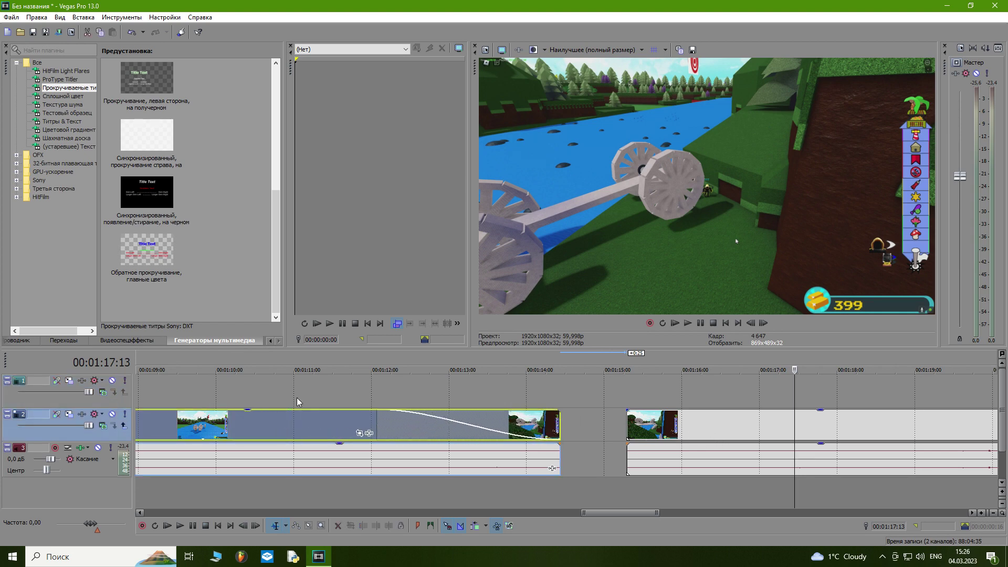
{"action": "left_click", "coordinate": [343, 391]}
{"action": "left_click", "coordinate": [180, 526]}
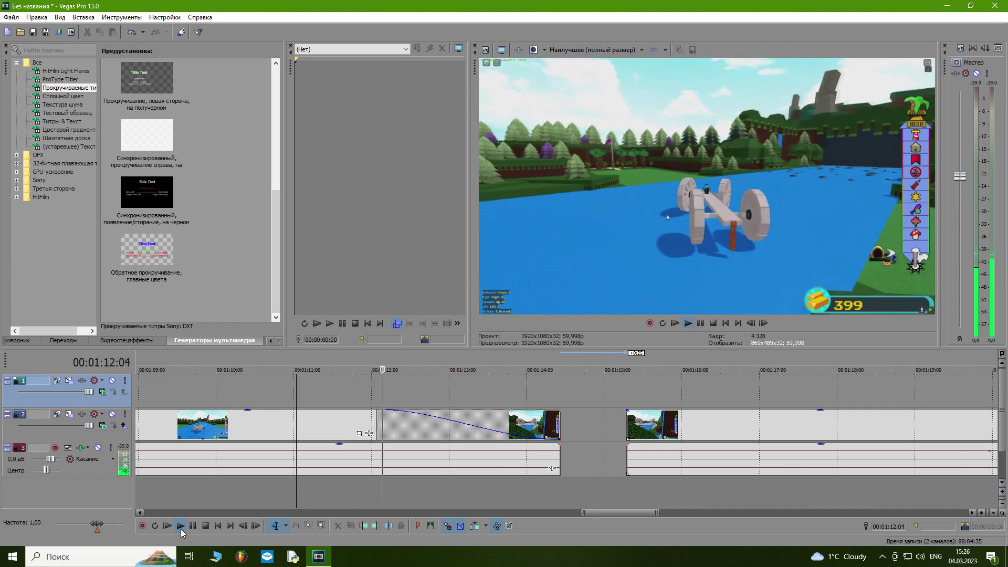
{"action": "left_click", "coordinate": [205, 526]}
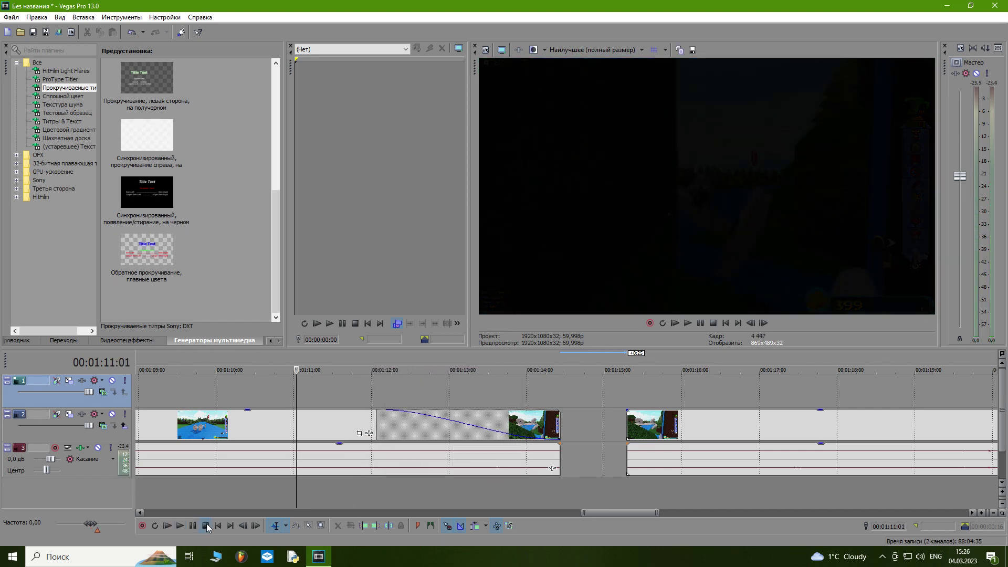
Give the clip after the gap a Диафрагма opening transition of about one second and play it
{"action": "left_click", "coordinate": [604, 411]}
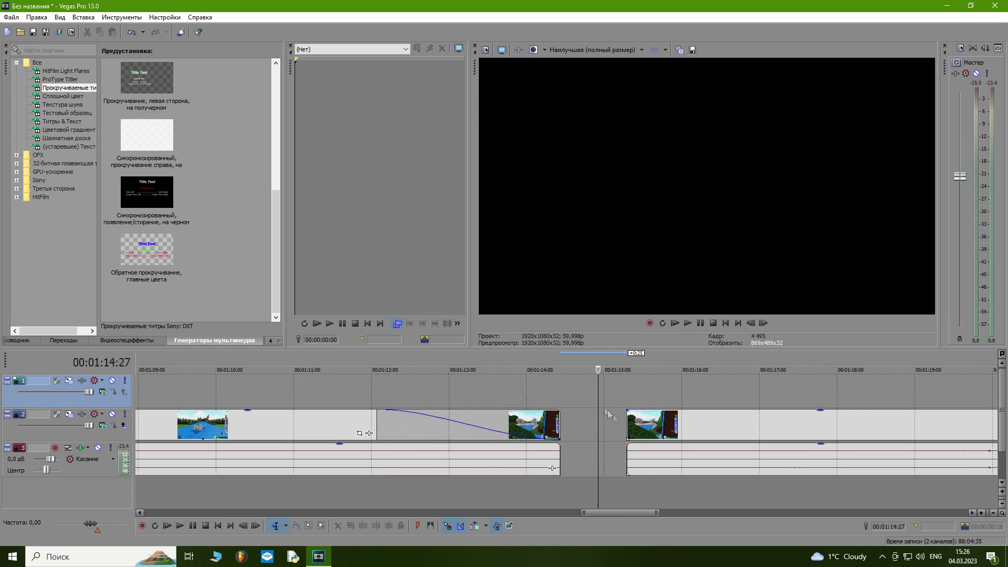
{"action": "left_click", "coordinate": [629, 420]}
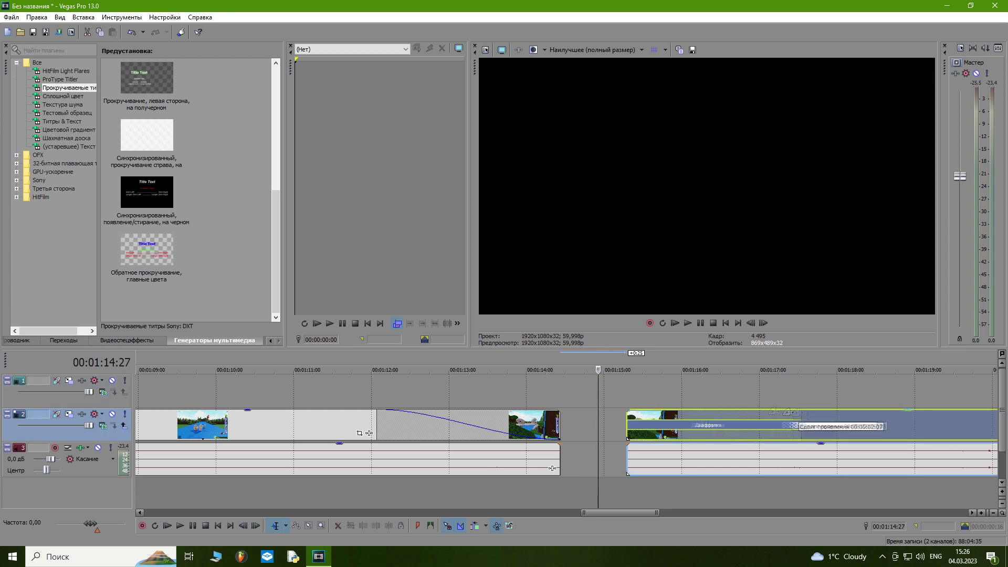
{"action": "left_click_drag", "start_coordinate": [627, 424], "coordinate": [716, 411]}
{"action": "left_click", "coordinate": [628, 411]}
{"action": "left_click", "coordinate": [615, 413]}
{"action": "left_click", "coordinate": [180, 526]}
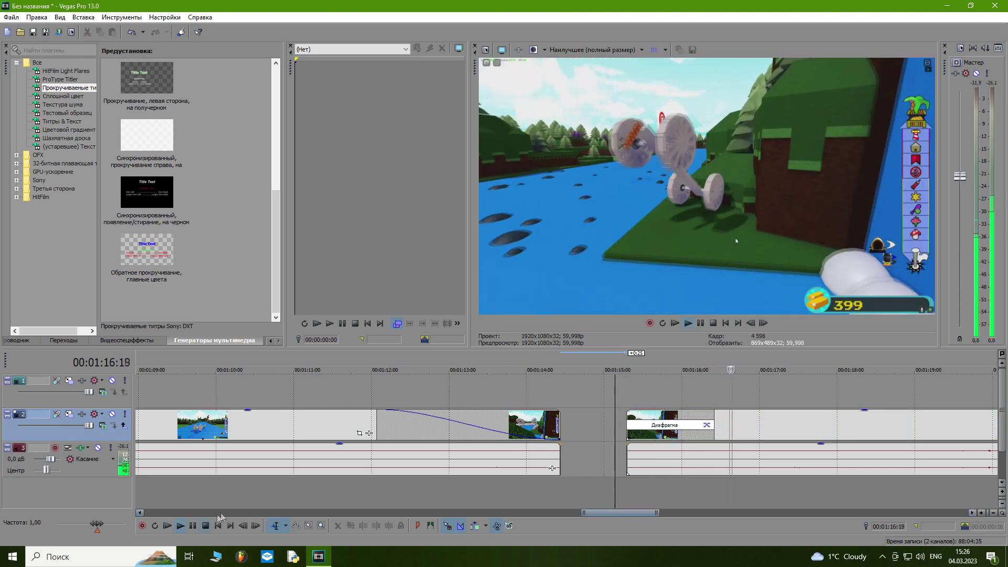
Play on through the last gameplay segments and examine the whole timeline
{"action": "left_click", "coordinate": [282, 505]}
{"action": "scroll", "coordinate": [282, 505], "scroll_direction": "down", "scroll_amount": 5}
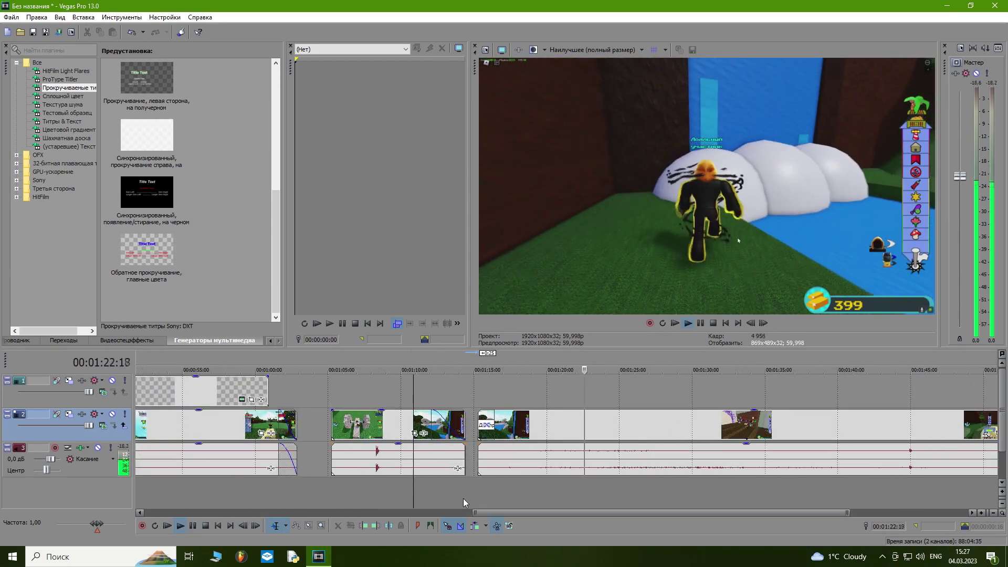
{"action": "scroll", "coordinate": [462, 499], "scroll_direction": "down", "scroll_amount": 5}
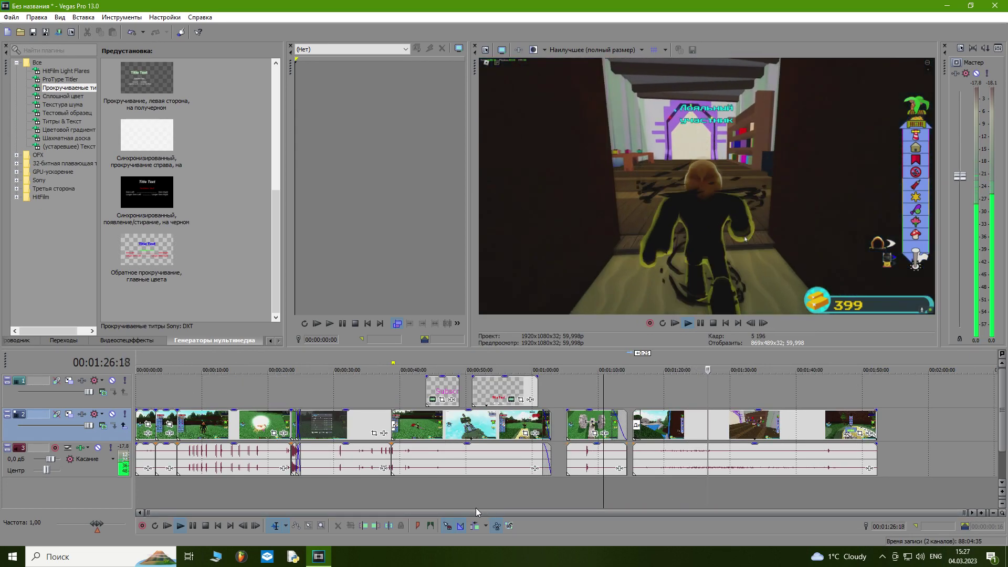
{"action": "key", "text": "space"}
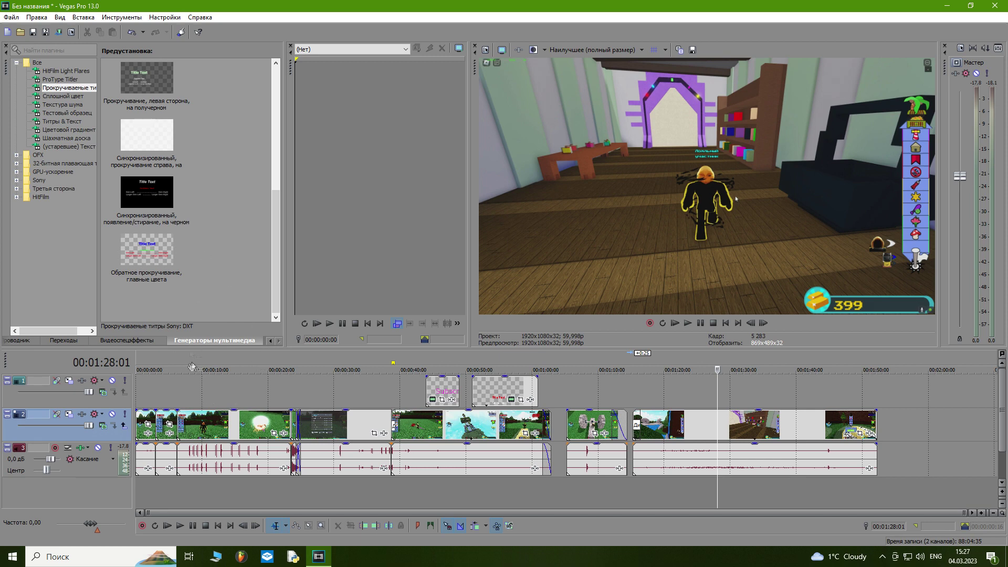
{"action": "left_click_drag", "start_coordinate": [263, 493], "coordinate": [289, 493]}
{"action": "left_click", "coordinate": [317, 493]}
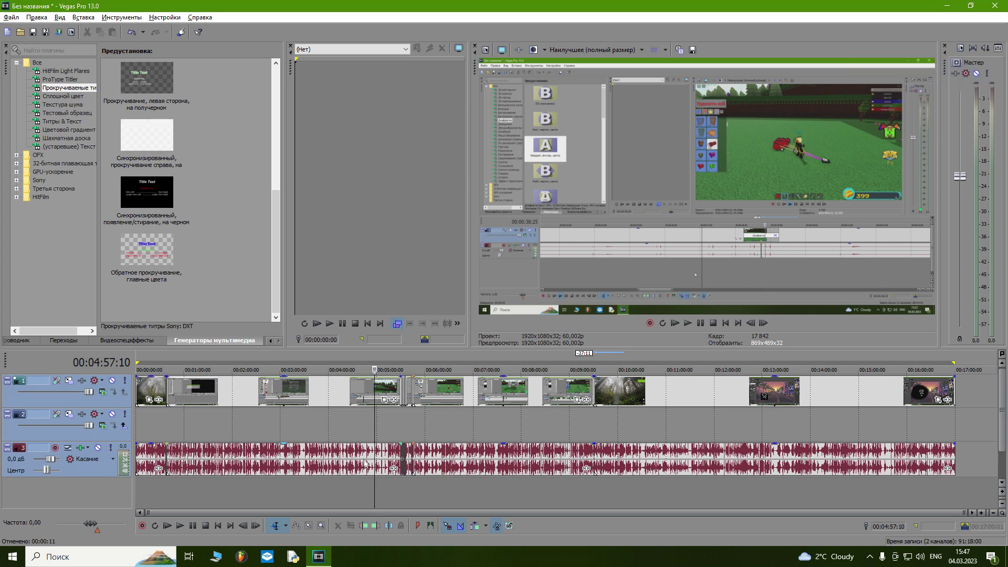
Select the entire project for rendering and choose the Sony AVC/MVC template "Интернет 1920x1080-30p"
{"action": "key", "text": "ctrl+a"}
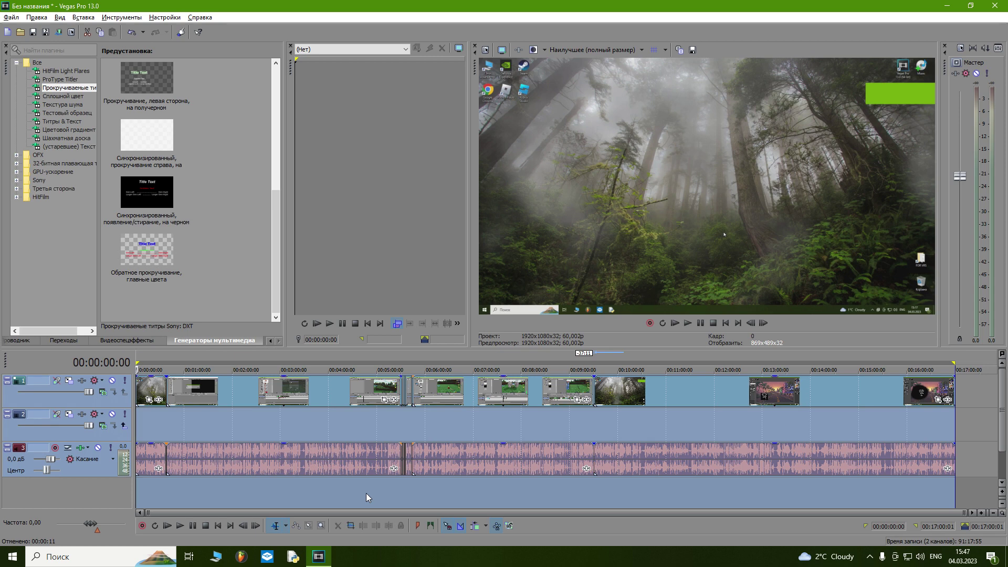
{"action": "left_click", "coordinate": [59, 35]}
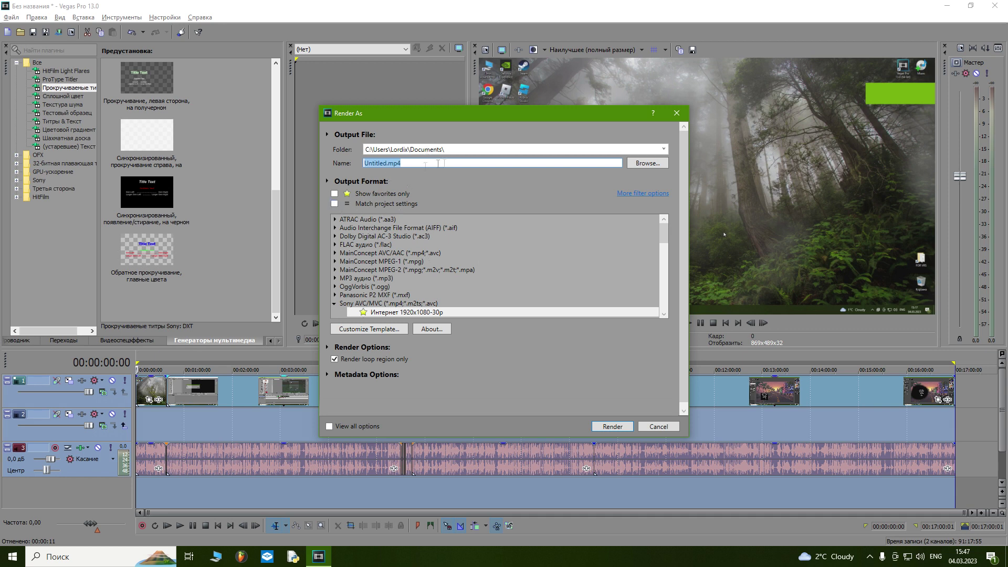
{"action": "left_click", "coordinate": [336, 304]}
{"action": "scroll", "coordinate": [362, 284], "scroll_direction": "down", "scroll_amount": 2}
{"action": "scroll", "coordinate": [365, 287], "scroll_direction": "up", "scroll_amount": 2}
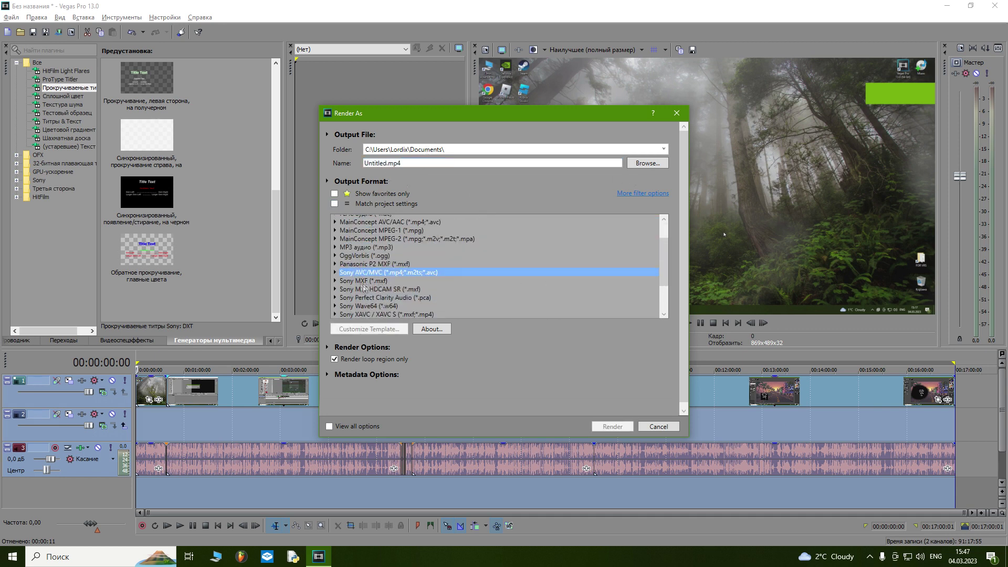
{"action": "left_click", "coordinate": [335, 273]}
{"action": "left_click", "coordinate": [394, 282]}
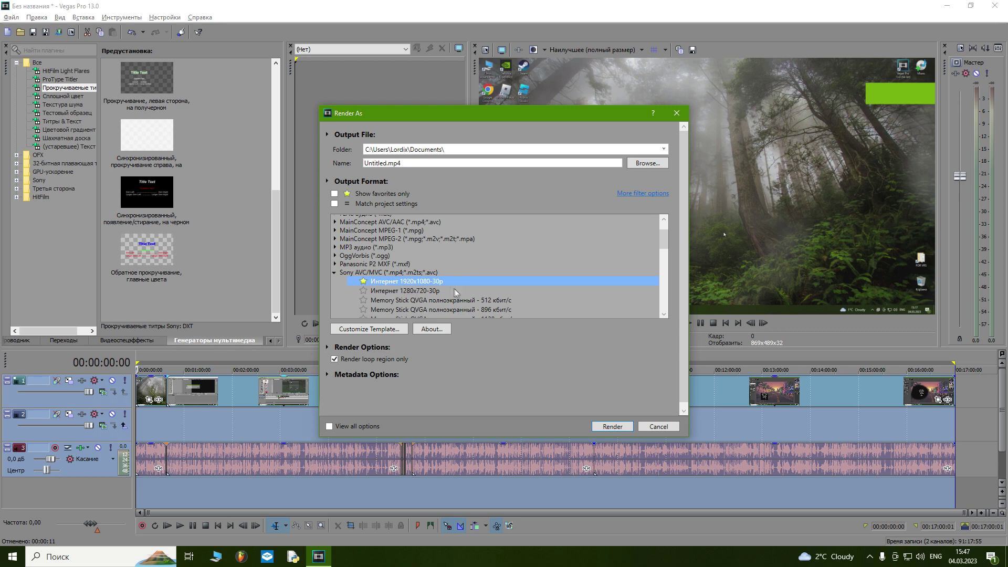
Look through the render templates, including the favorites-only list, and start rendering Untitled.mp4
{"action": "scroll", "coordinate": [423, 284], "scroll_direction": "down", "scroll_amount": 3}
{"action": "scroll", "coordinate": [422, 283], "scroll_direction": "up", "scroll_amount": 2}
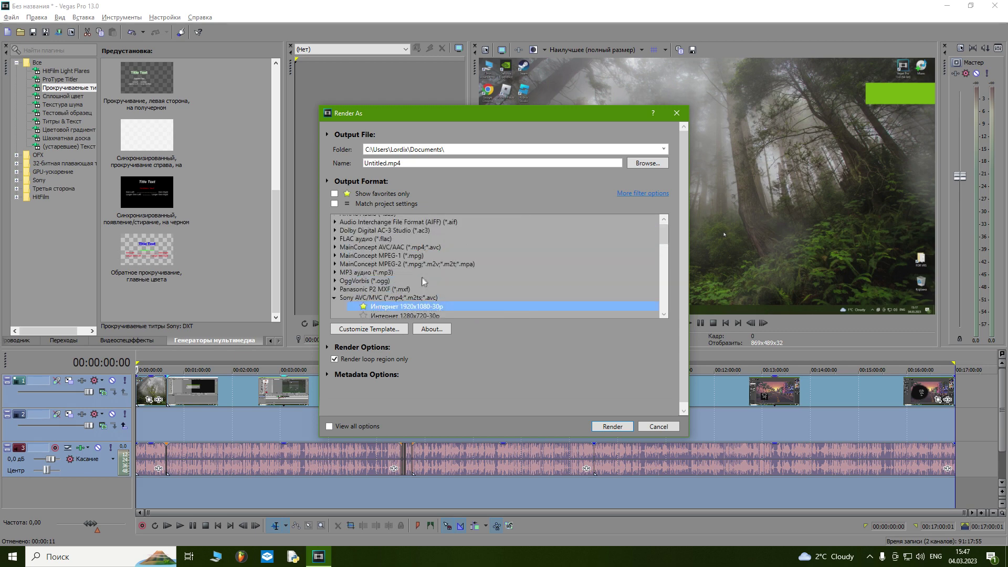
{"action": "left_click", "coordinate": [334, 194]}
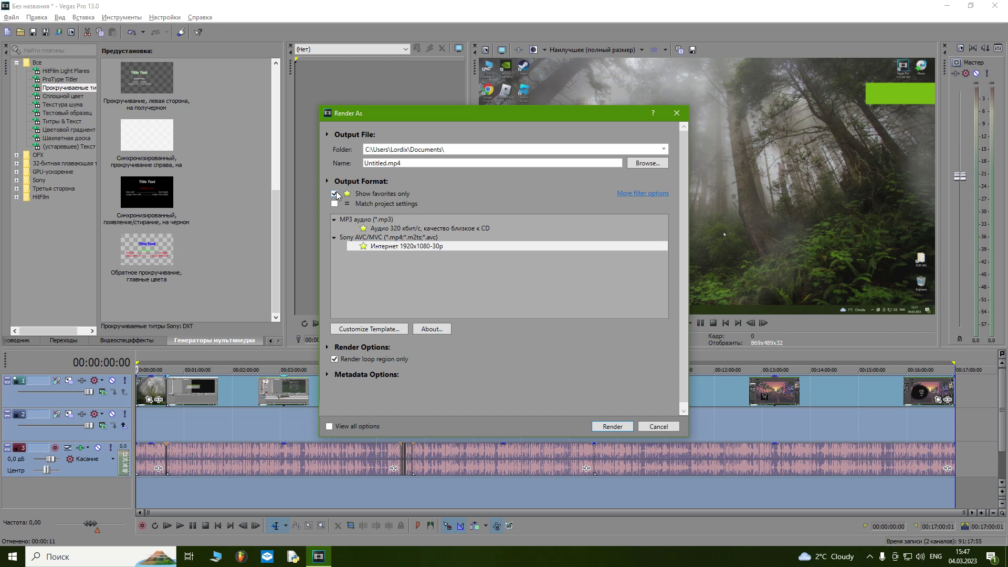
{"action": "left_click", "coordinate": [335, 193]}
{"action": "left_click", "coordinate": [612, 427]}
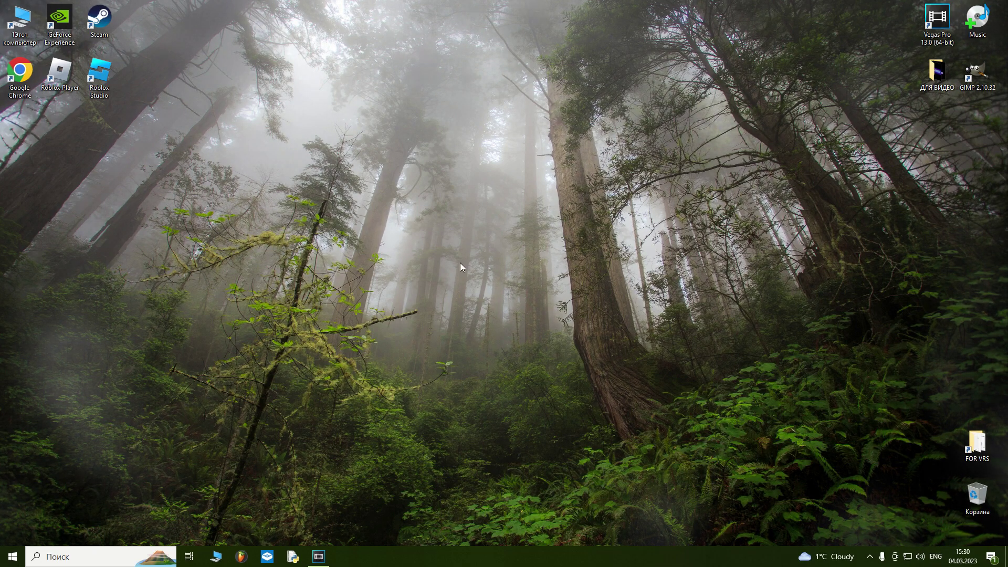
{"action": "left_click_drag", "start_coordinate": [255, 210], "coordinate": [596, 420]}
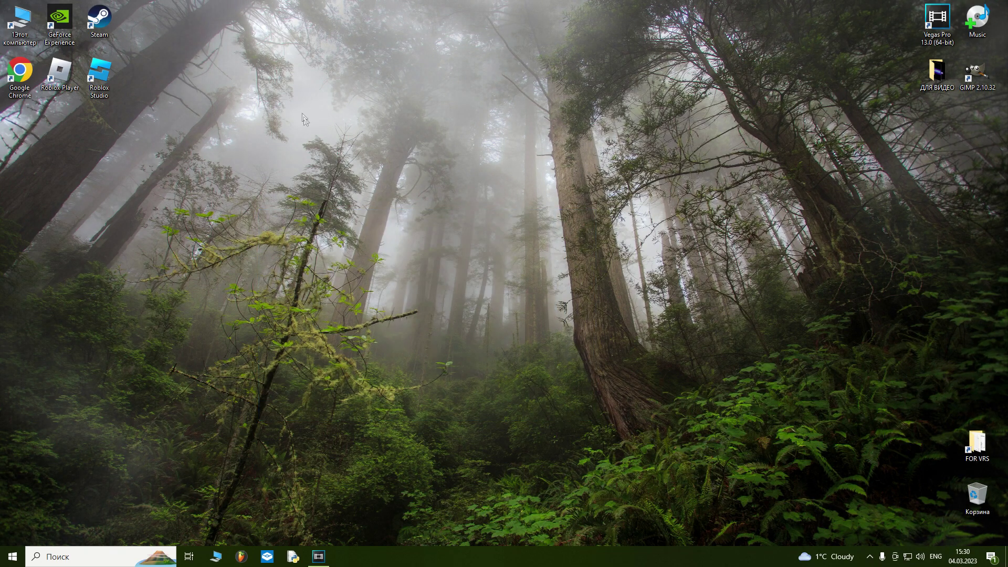
{"action": "left_click_drag", "start_coordinate": [302, 105], "coordinate": [504, 445]}
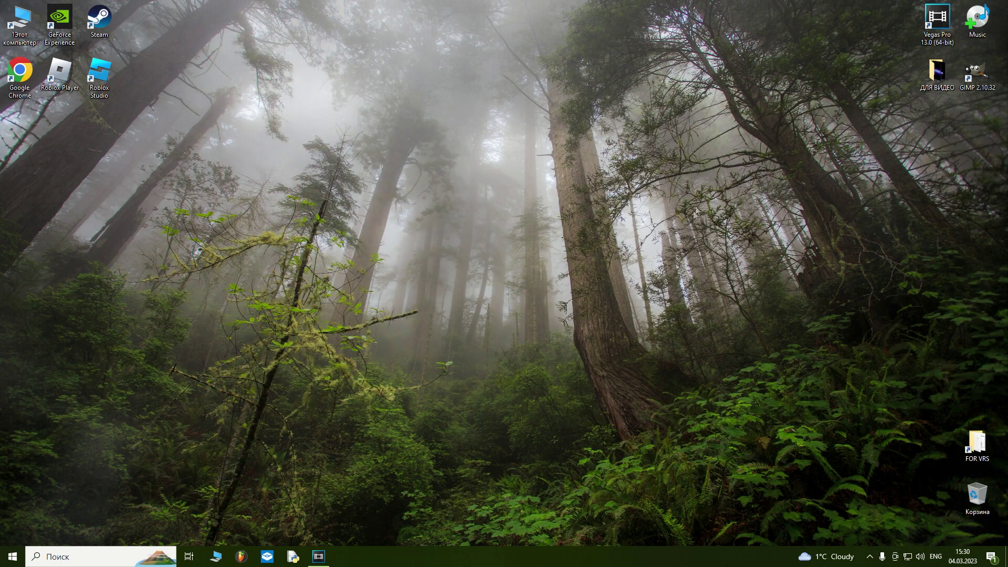
Open GIMP 2.10.32 from the desktop and move its floating tool options window up, just below the toolbox
{"action": "double_click", "coordinate": [967, 78]}
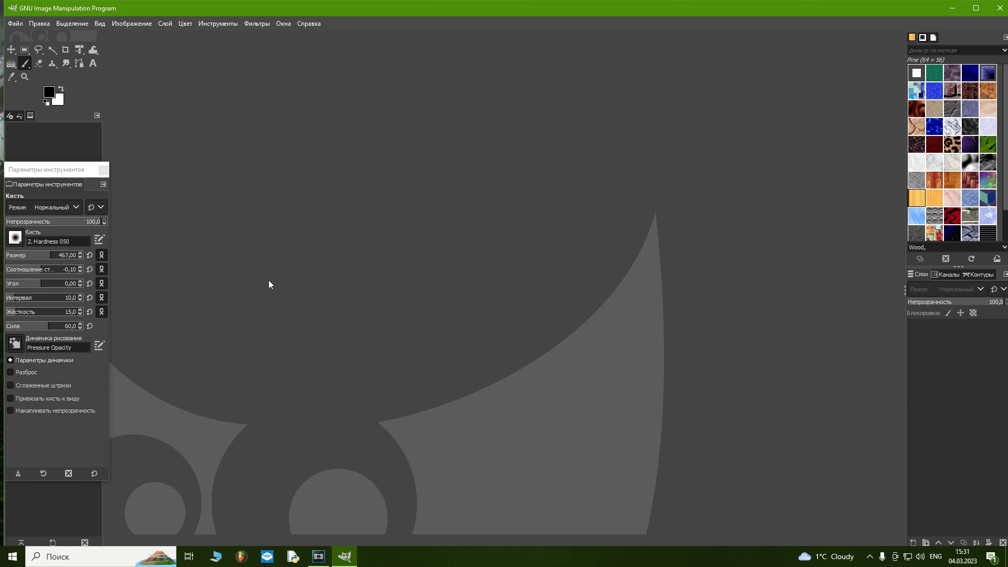
{"action": "left_click_drag", "start_coordinate": [53, 166], "coordinate": [48, 124]}
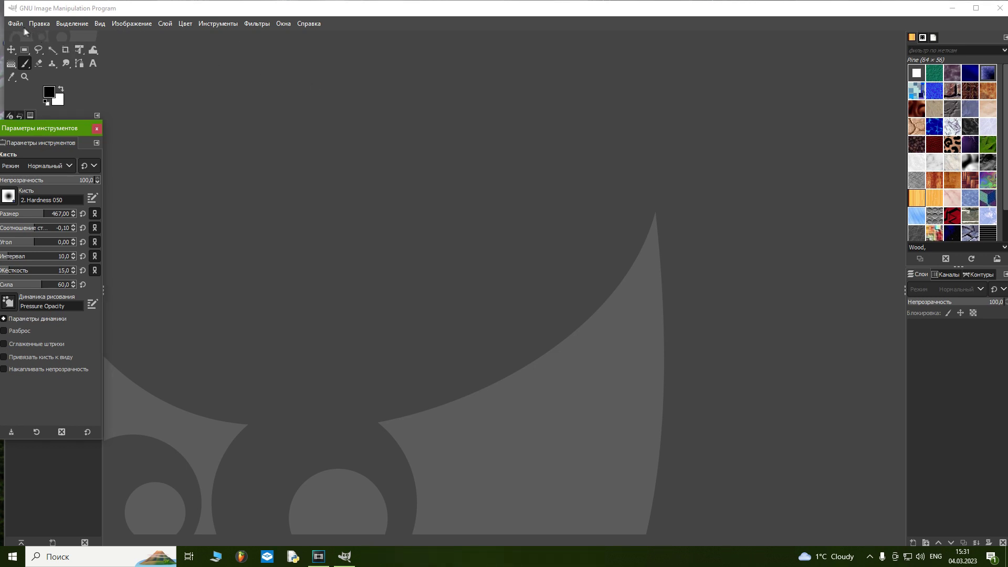
Open the preferences and look at the system resources, default grid and interface settings
{"action": "left_click", "coordinate": [42, 24]}
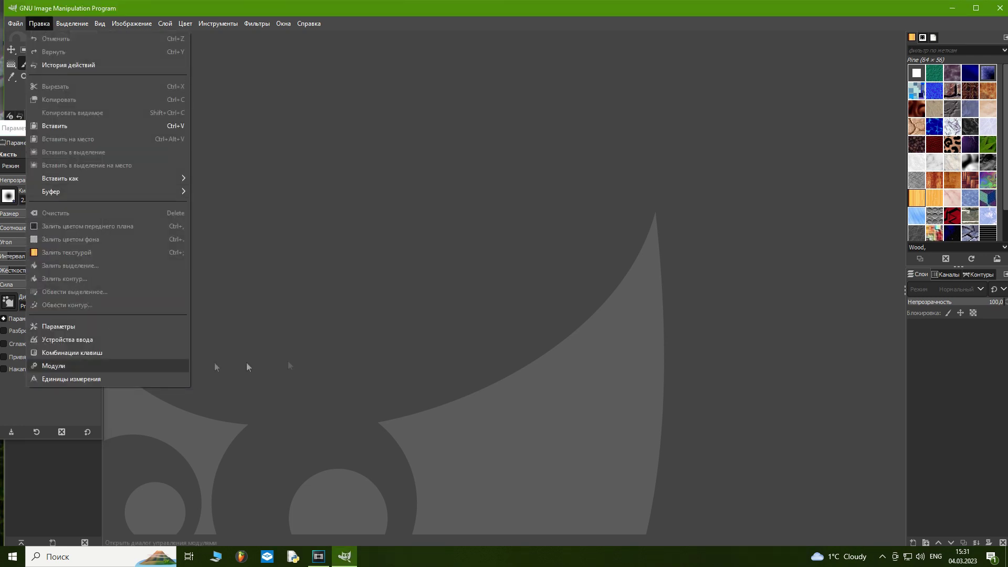
{"action": "left_click", "coordinate": [400, 325]}
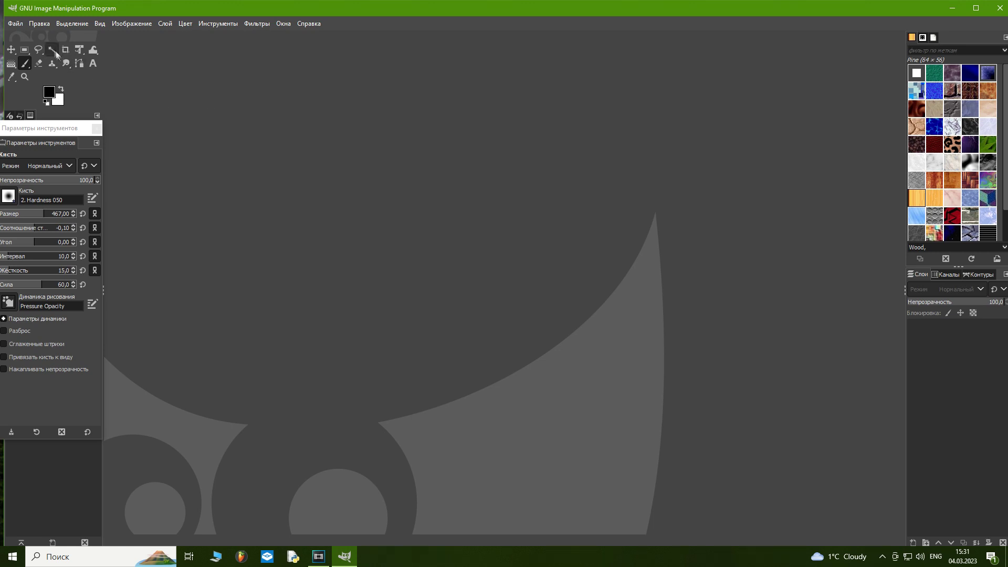
{"action": "left_click", "coordinate": [44, 24]}
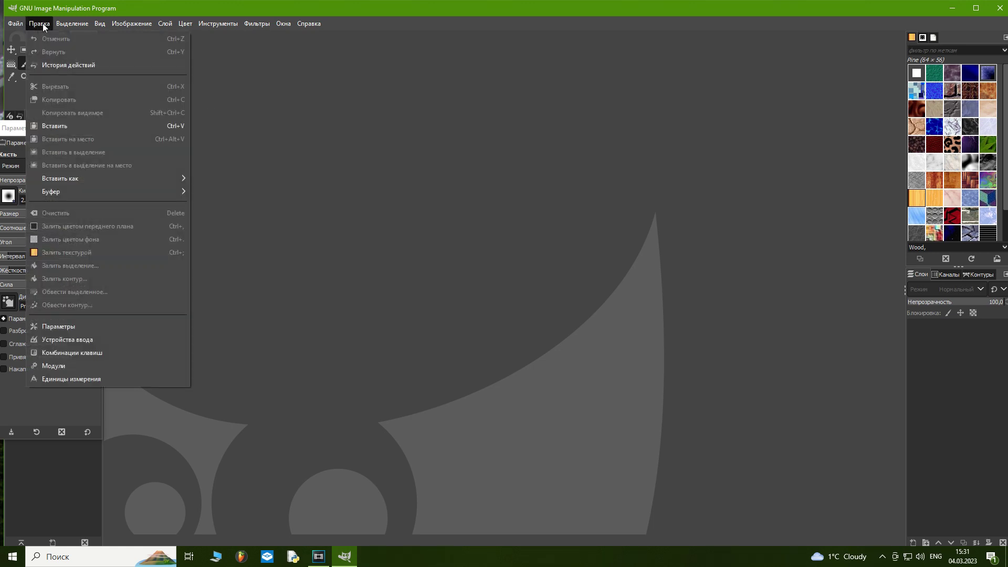
{"action": "left_click", "coordinate": [72, 331]}
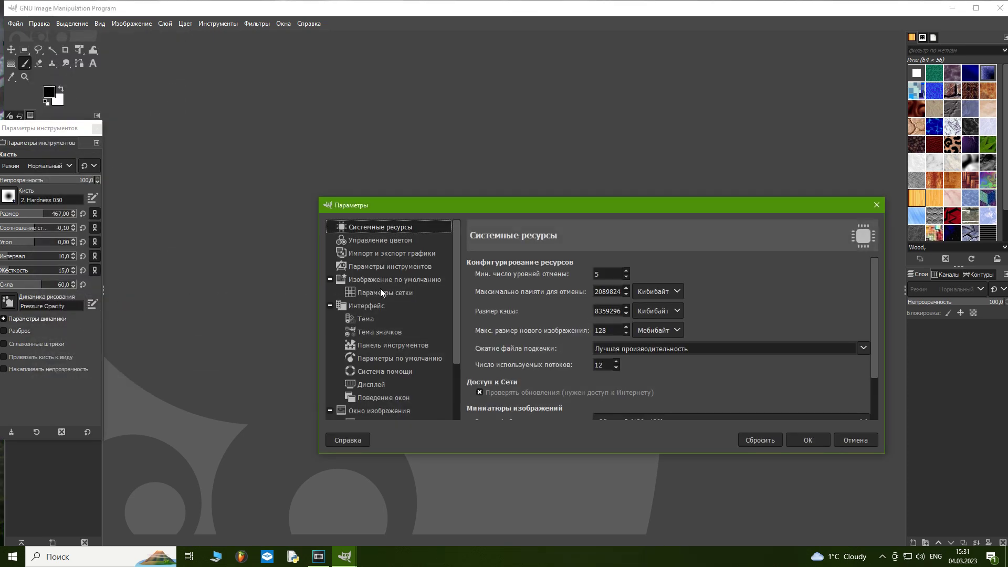
{"action": "left_click", "coordinate": [389, 292]}
{"action": "left_click", "coordinate": [408, 315]}
{"action": "left_click", "coordinate": [401, 310]}
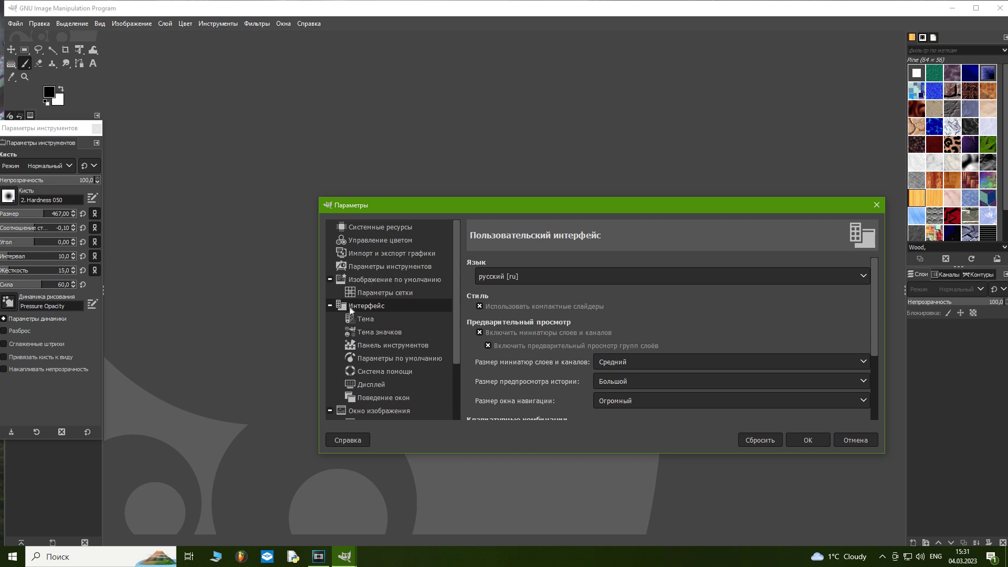
Look through the list of available interface languages
{"action": "left_click", "coordinate": [498, 276]}
{"action": "scroll", "coordinate": [519, 465], "scroll_direction": "down", "scroll_amount": 5}
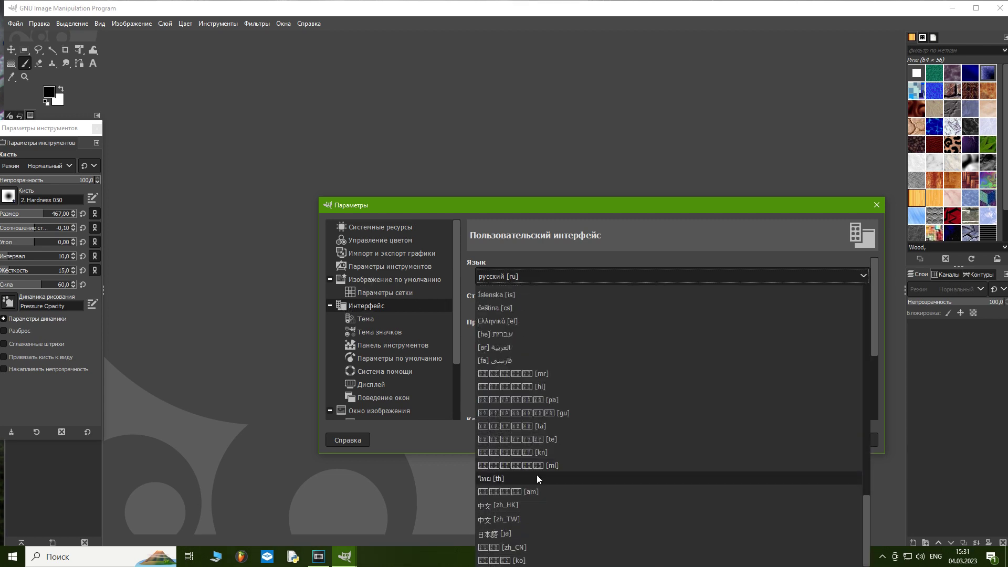
{"action": "scroll", "coordinate": [506, 448], "scroll_direction": "up", "scroll_amount": 6}
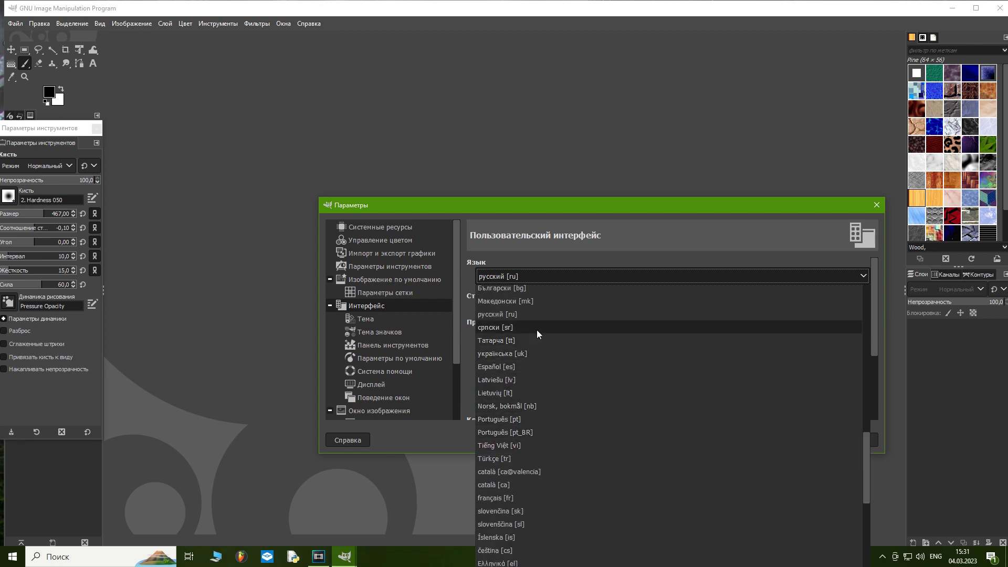
{"action": "scroll", "coordinate": [566, 342], "scroll_direction": "up", "scroll_amount": 5}
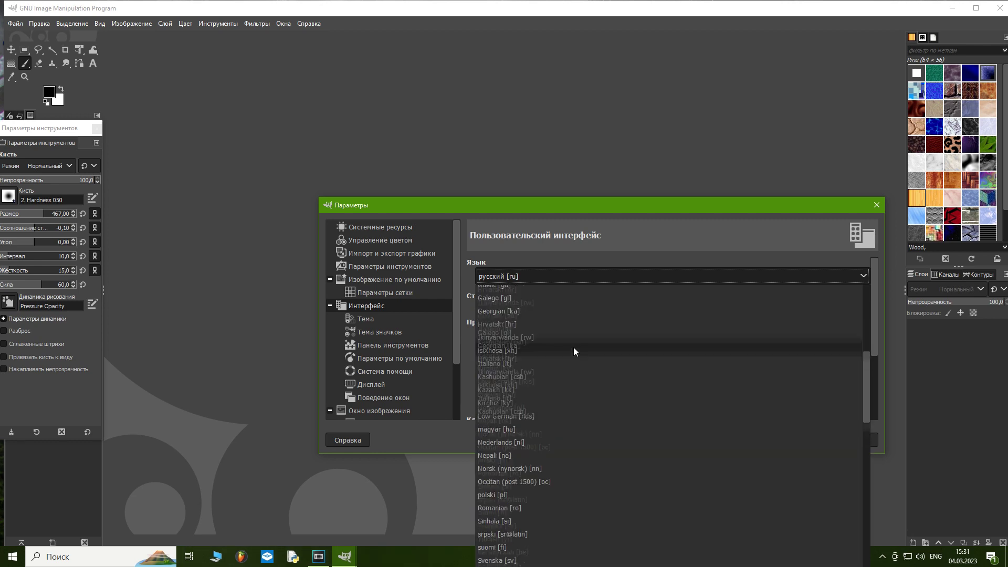
{"action": "scroll", "coordinate": [573, 348], "scroll_direction": "up", "scroll_amount": 5}
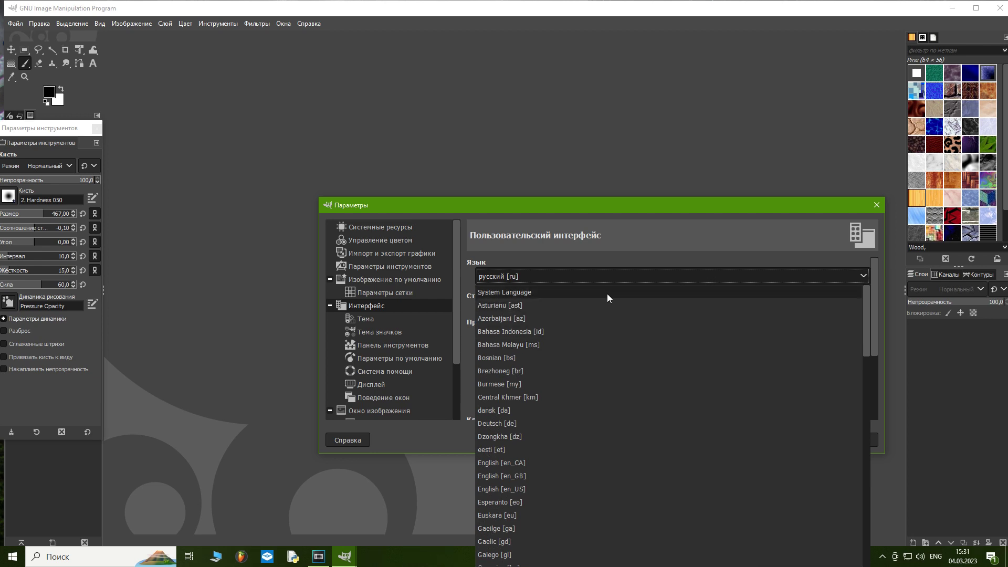
{"action": "key", "text": "Escape"}
View the available interface themes and icon themes, and close the preferences
{"action": "left_click", "coordinate": [386, 320]}
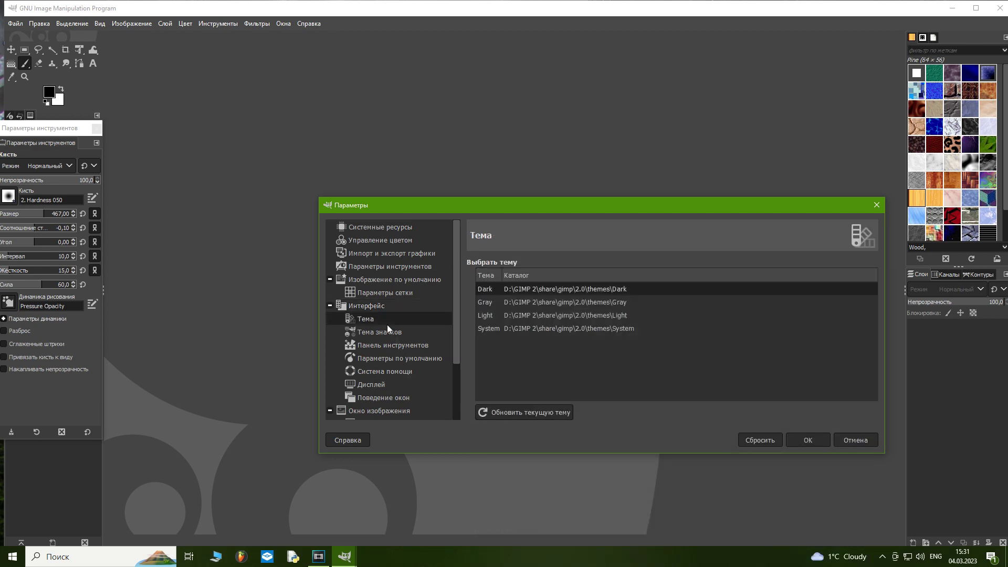
{"action": "left_click", "coordinate": [395, 332]}
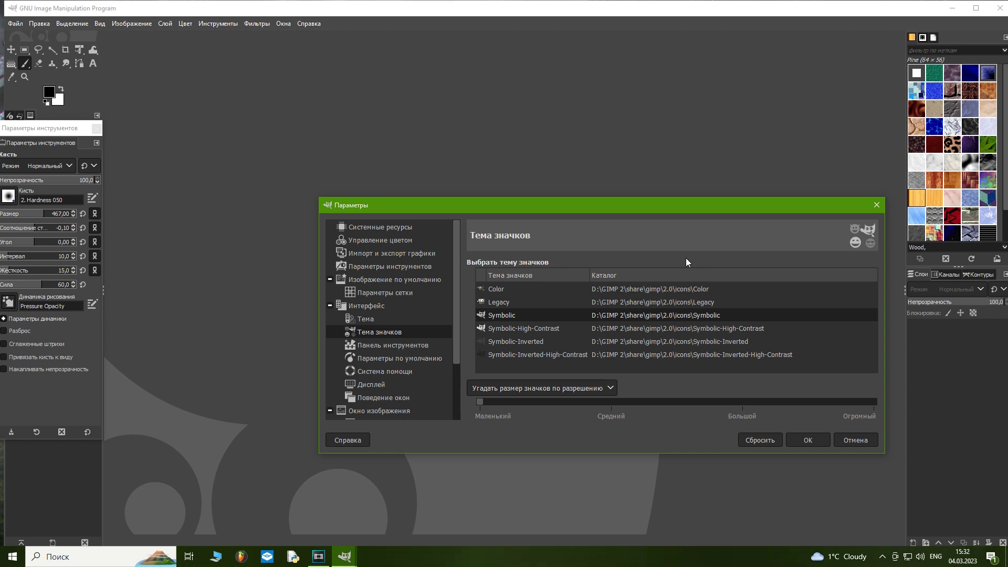
{"action": "left_click", "coordinate": [874, 207]}
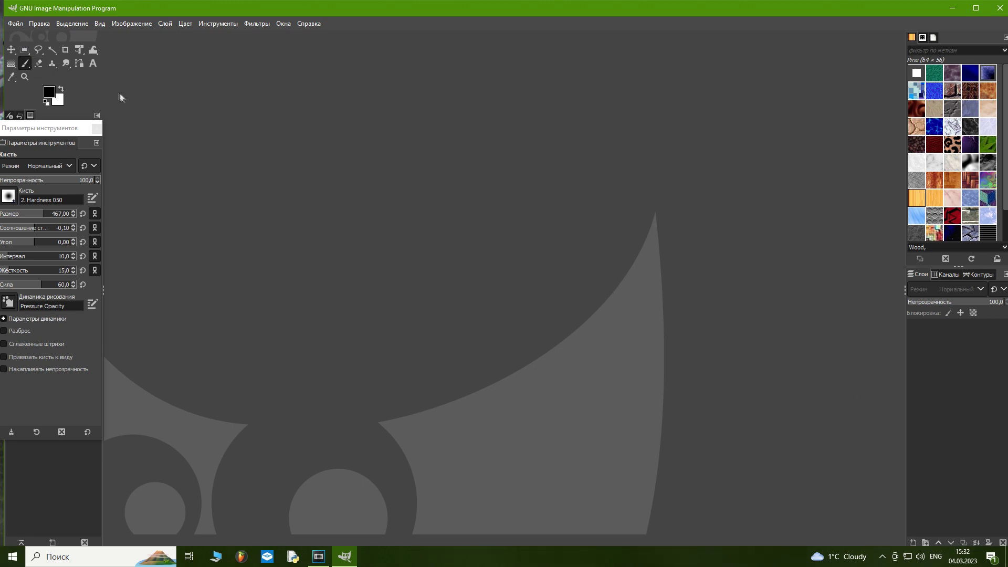
{"action": "left_click", "coordinate": [15, 23]}
{"action": "left_click", "coordinate": [68, 71]}
{"action": "left_click", "coordinate": [171, 157]}
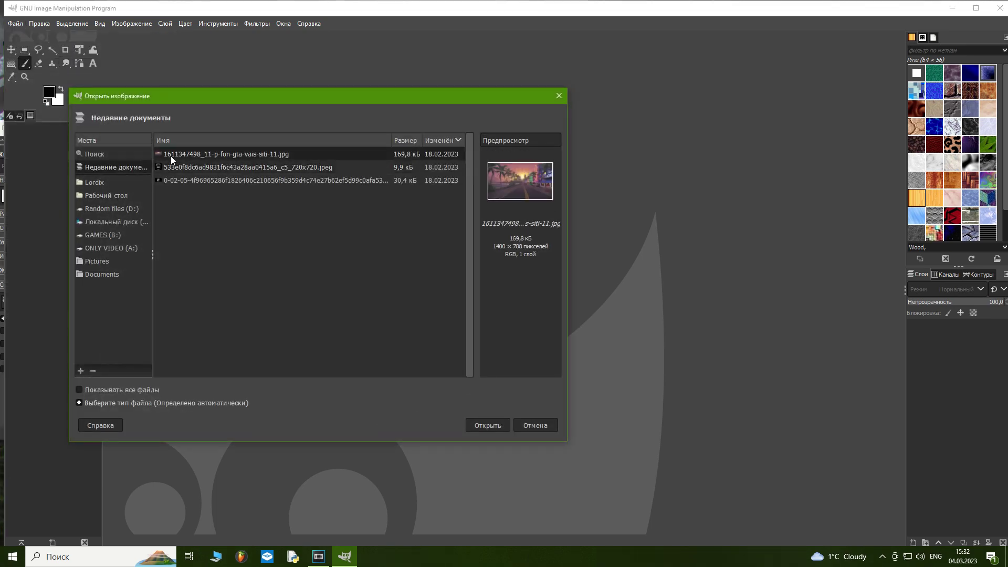
{"action": "left_click", "coordinate": [486, 427]}
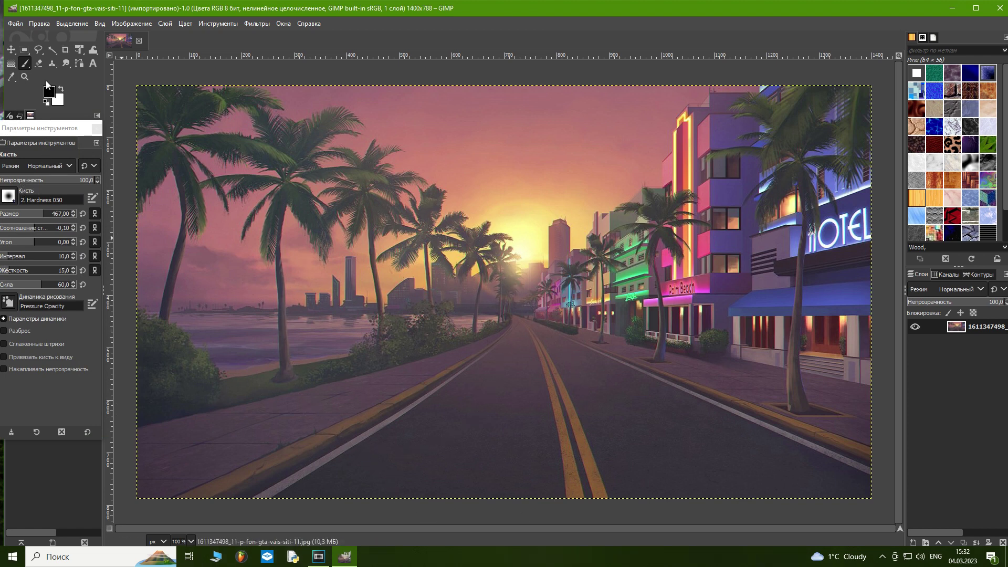
Try two large brush strokes across the road in the street image and undo them
{"action": "mouse_move", "coordinate": [519, 368]}
{"action": "left_mouse_down"}
{"action": "mouse_move", "coordinate": [299, 403]}
{"action": "mouse_move", "coordinate": [504, 368]}
{"action": "mouse_move", "coordinate": [604, 221]}
{"action": "mouse_move", "coordinate": [226, 326]}
{"action": "mouse_move", "coordinate": [494, 253]}
{"action": "left_mouse_up"}
{"action": "key", "text": "ctrl+z"}
{"action": "mouse_move", "coordinate": [479, 400]}
{"action": "left_mouse_down"}
{"action": "mouse_move", "coordinate": [514, 349]}
{"action": "mouse_move", "coordinate": [461, 417]}
{"action": "mouse_move", "coordinate": [418, 436]}
{"action": "mouse_move", "coordinate": [467, 349]}
{"action": "mouse_move", "coordinate": [522, 338]}
{"action": "mouse_move", "coordinate": [520, 437]}
{"action": "mouse_move", "coordinate": [439, 467]}
{"action": "mouse_move", "coordinate": [387, 349]}
{"action": "mouse_move", "coordinate": [469, 341]}
{"action": "mouse_move", "coordinate": [593, 533]}
{"action": "left_mouse_up"}
{"action": "key", "text": "ctrl+z"}
Open the face image 533e0f8dc6ad9831f6c43a28aa0415a6_c5_720x720.jpeg from the ДЛЯ ВИДЕО folder as a second image
{"action": "left_click", "coordinate": [15, 23]}
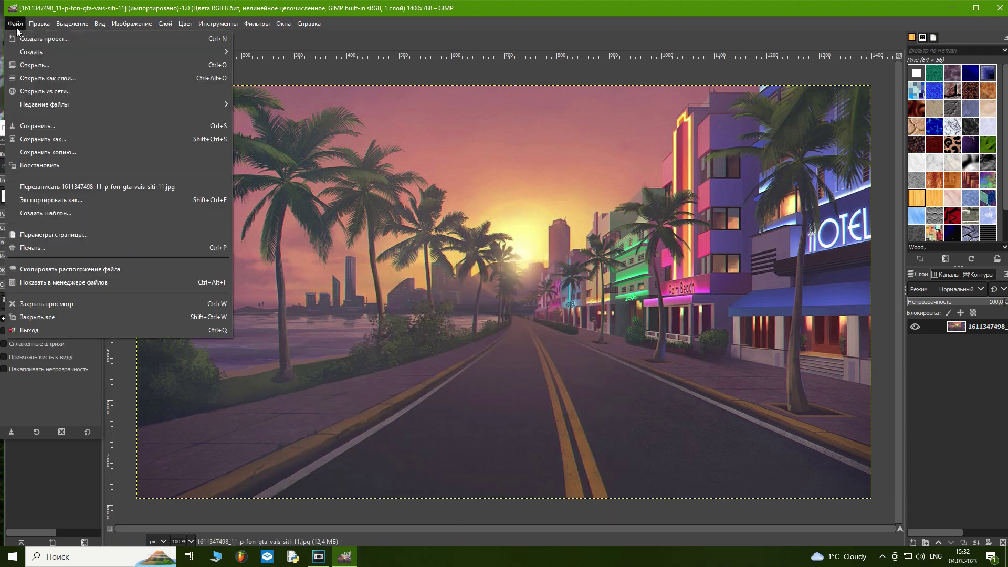
{"action": "left_click", "coordinate": [36, 65]}
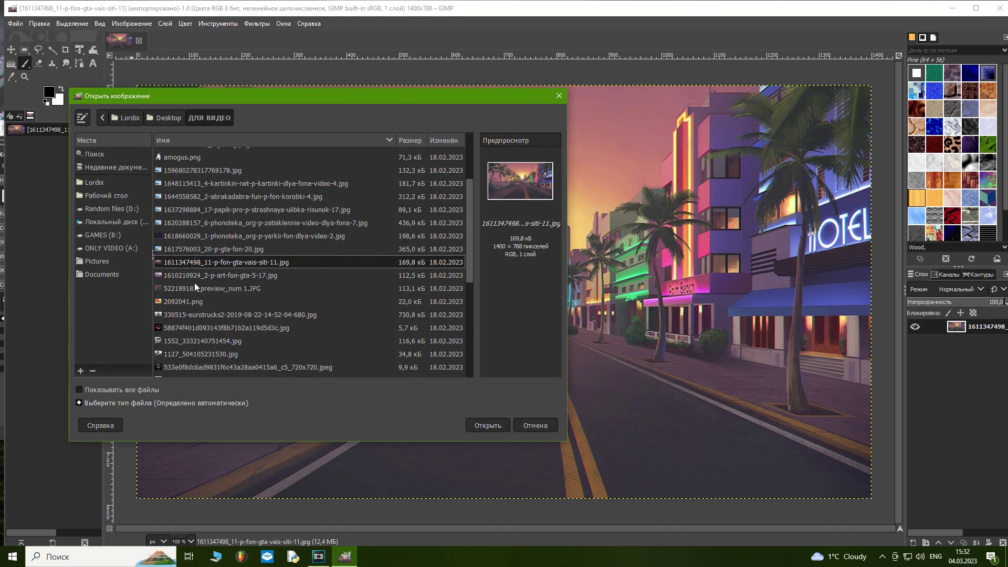
{"action": "left_click", "coordinate": [179, 249]}
{"action": "left_click", "coordinate": [211, 368]}
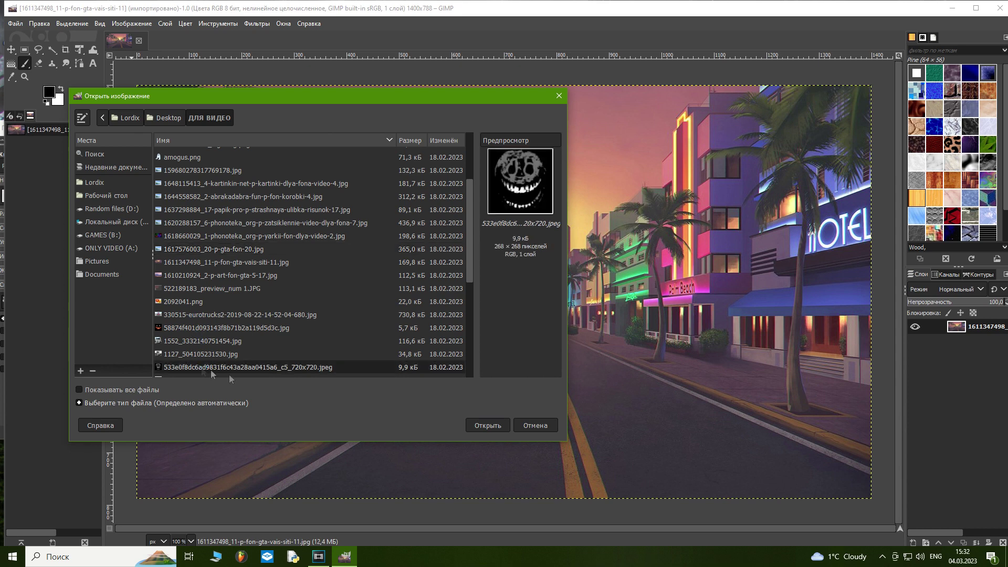
{"action": "left_click", "coordinate": [485, 426]}
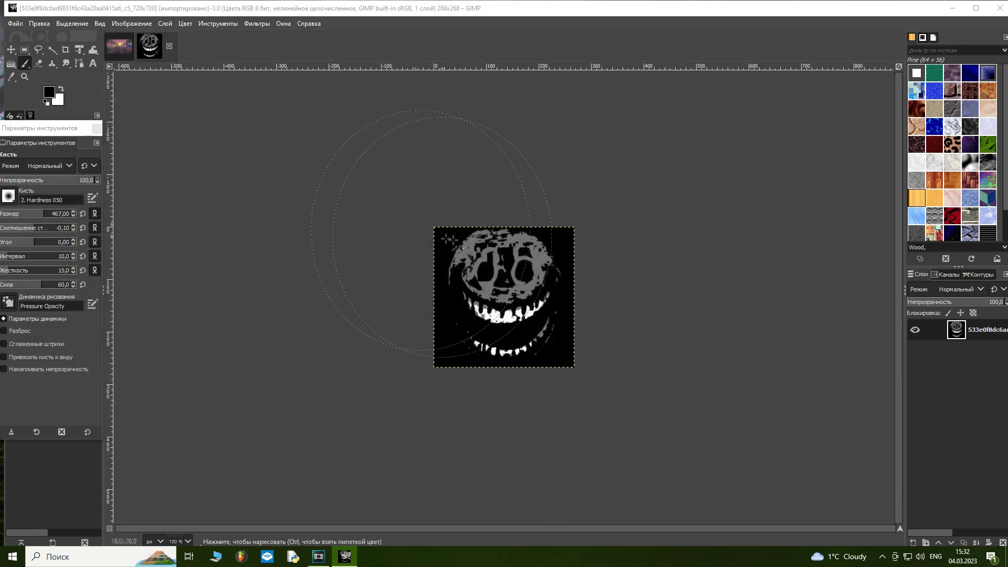
Try the large brush on the face image and undo the strokes
{"action": "left_click", "coordinate": [345, 140]}
{"action": "mouse_move", "coordinate": [702, 351]}
{"action": "left_mouse_down"}
{"action": "mouse_move", "coordinate": [645, 315]}
{"action": "mouse_move", "coordinate": [715, 344]}
{"action": "mouse_move", "coordinate": [483, 353]}
{"action": "mouse_move", "coordinate": [608, 245]}
{"action": "left_mouse_up"}
{"action": "key", "text": "ctrl+z"}
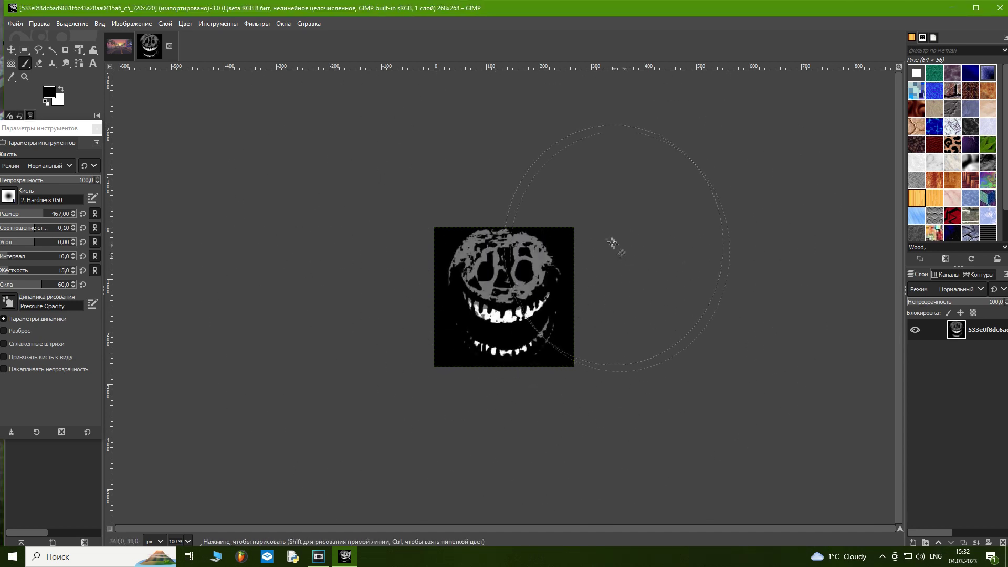
{"action": "left_click", "coordinate": [666, 169]}
{"action": "key", "text": "ctrl+z"}
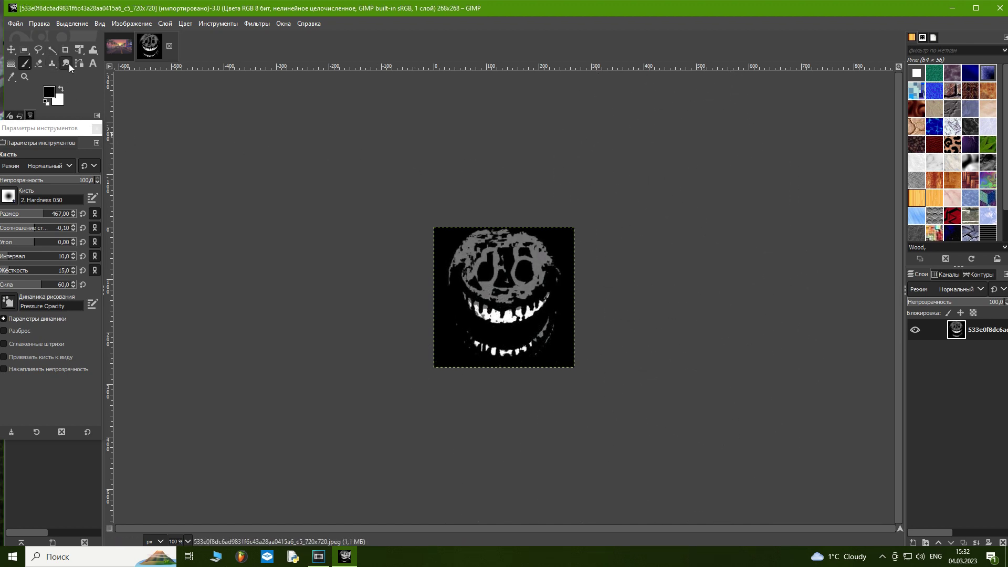
Switch to the Free Select tool and shift the floating tool options window slightly
{"action": "left_click", "coordinate": [38, 50]}
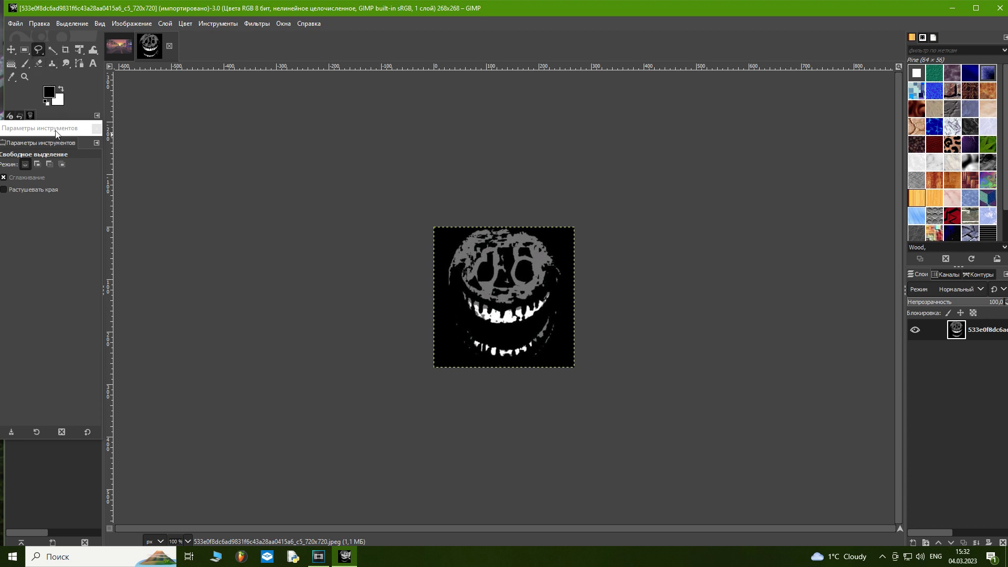
{"action": "left_click_drag", "start_coordinate": [57, 133], "coordinate": [56, 135]}
{"action": "left_click", "coordinate": [41, 54]}
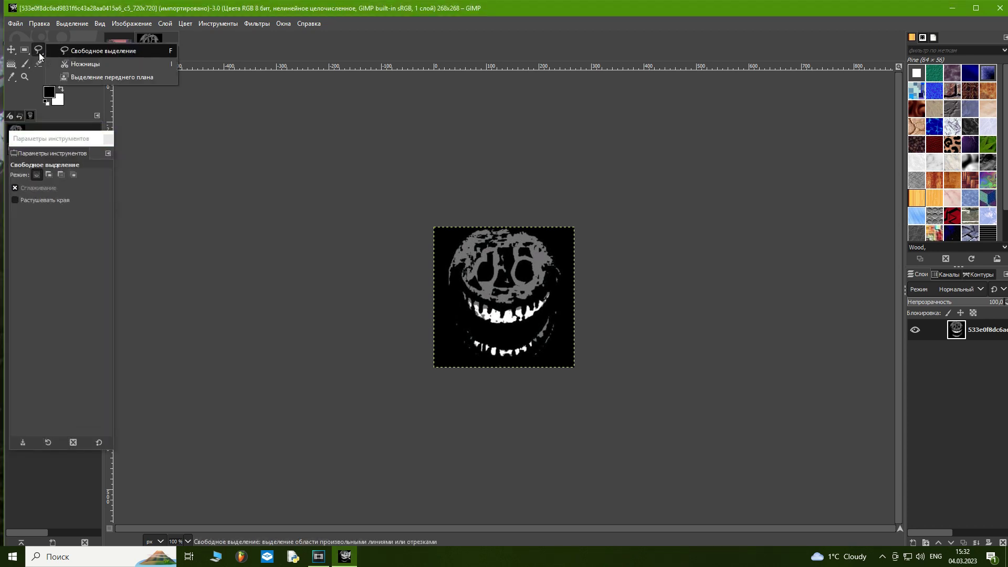
{"action": "left_click", "coordinate": [162, 126]}
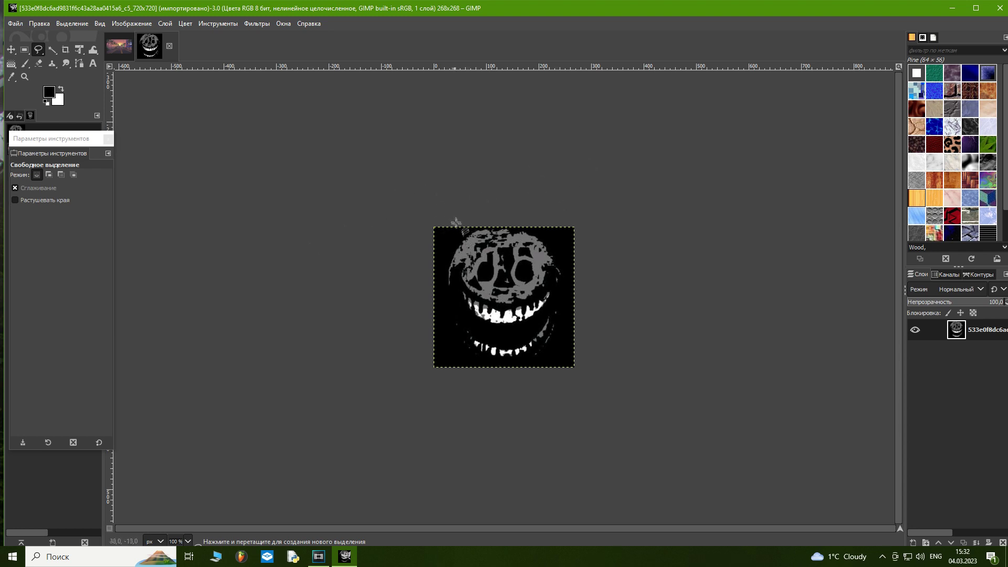
Select the whole face picture with a four-sided free selection drawn around it and copy it
{"action": "left_click", "coordinate": [479, 125]}
{"action": "left_click", "coordinate": [274, 329]}
{"action": "left_click", "coordinate": [516, 510]}
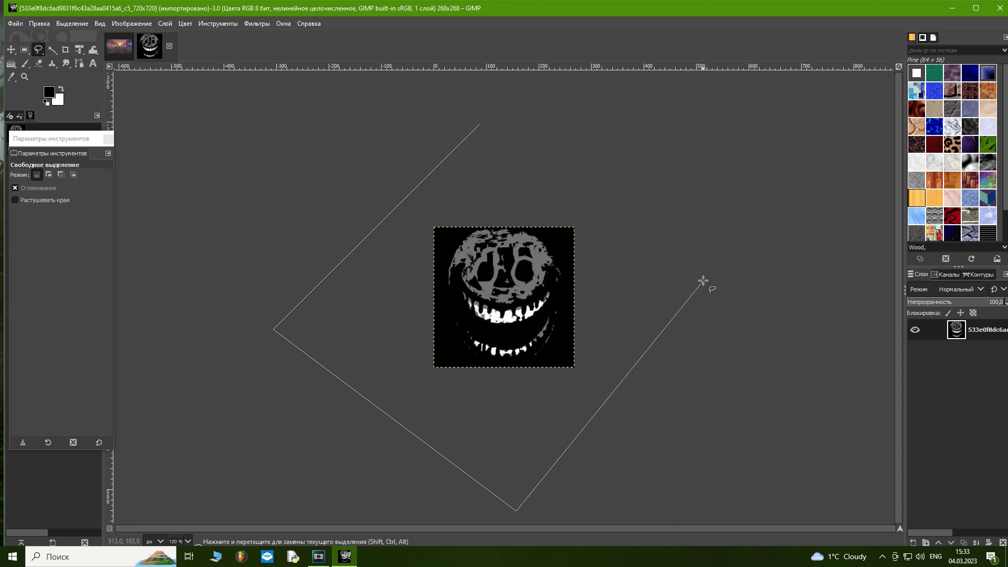
{"action": "left_click", "coordinate": [718, 258]}
{"action": "left_click", "coordinate": [479, 124]}
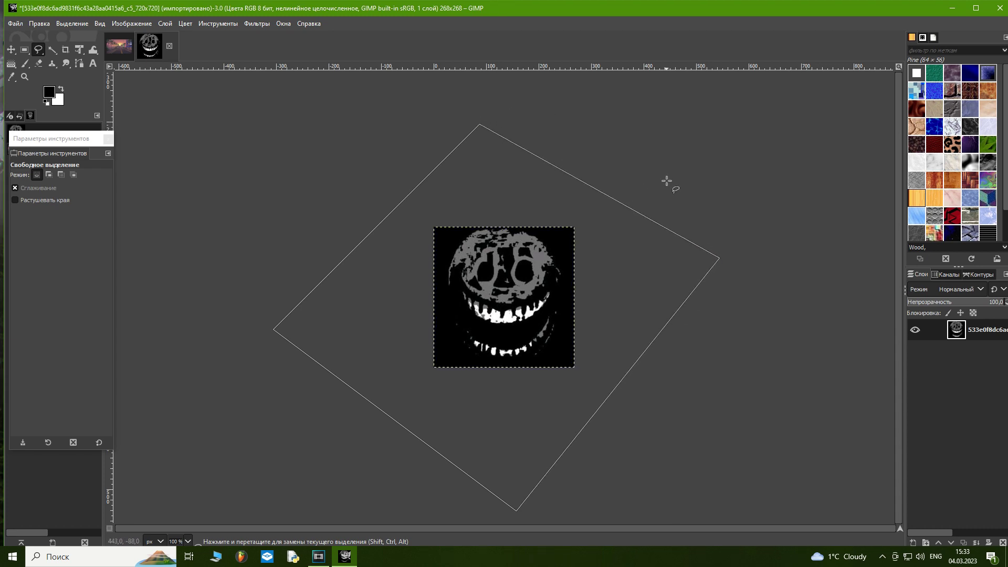
{"action": "key", "text": "Return"}
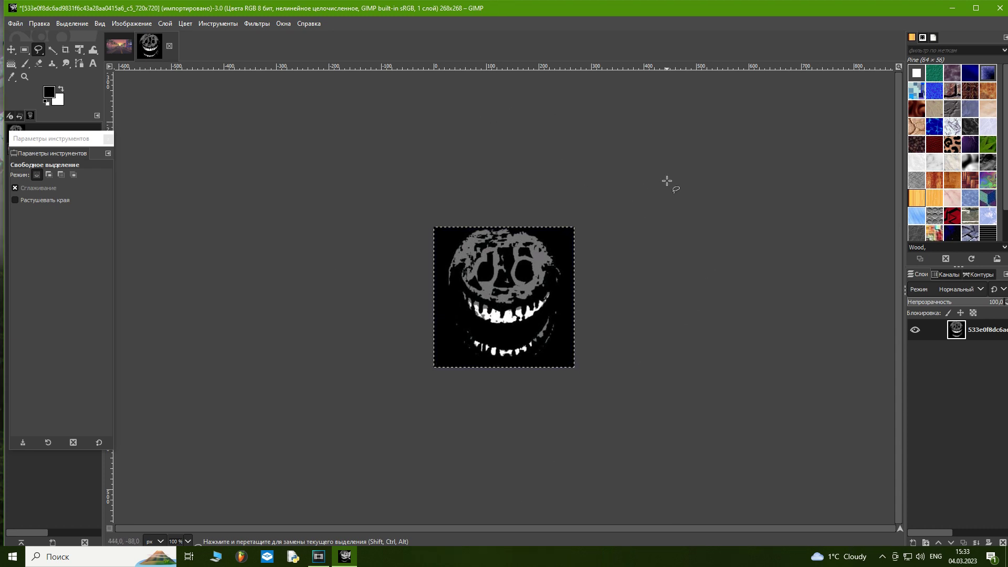
{"action": "key", "text": "ctrl"}
{"action": "key", "text": "ctrl+c"}
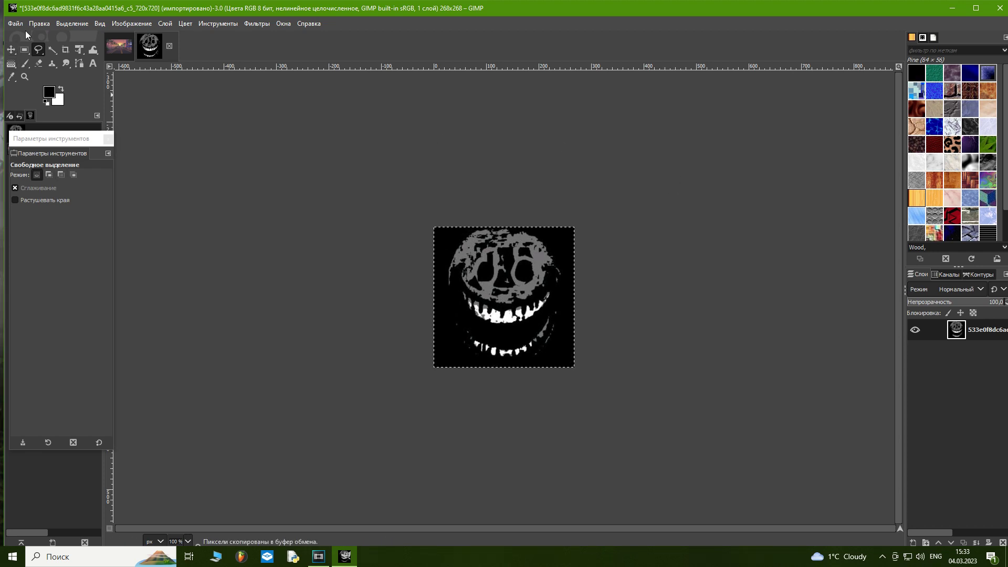
{"action": "left_click", "coordinate": [39, 23]}
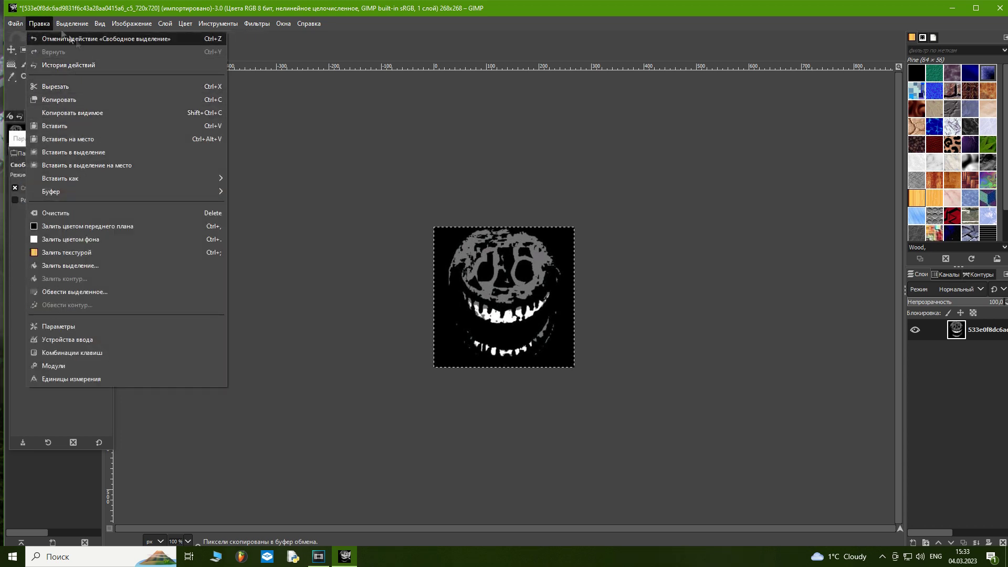
{"action": "mouse_move", "coordinate": [15, 24]}
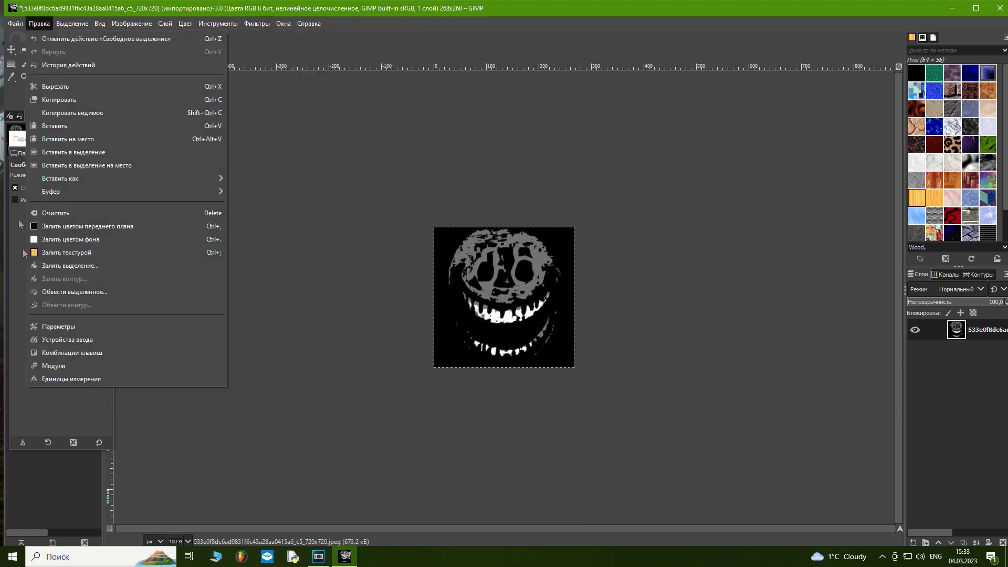
{"action": "left_click", "coordinate": [275, 78]}
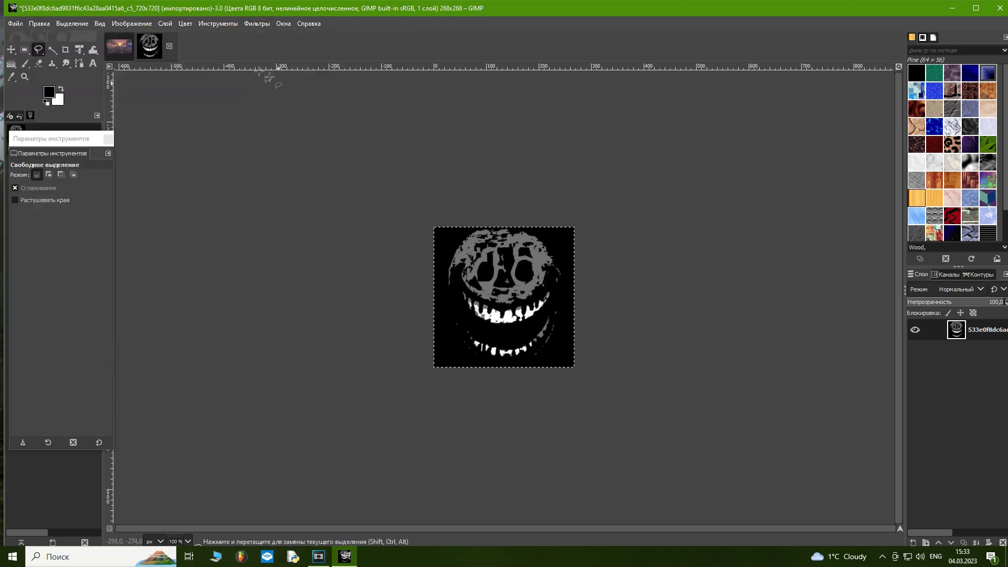
Switch to the street image and add a new transparent 1400 × 788 px layer named Rush SLOI
{"action": "left_click", "coordinate": [120, 51]}
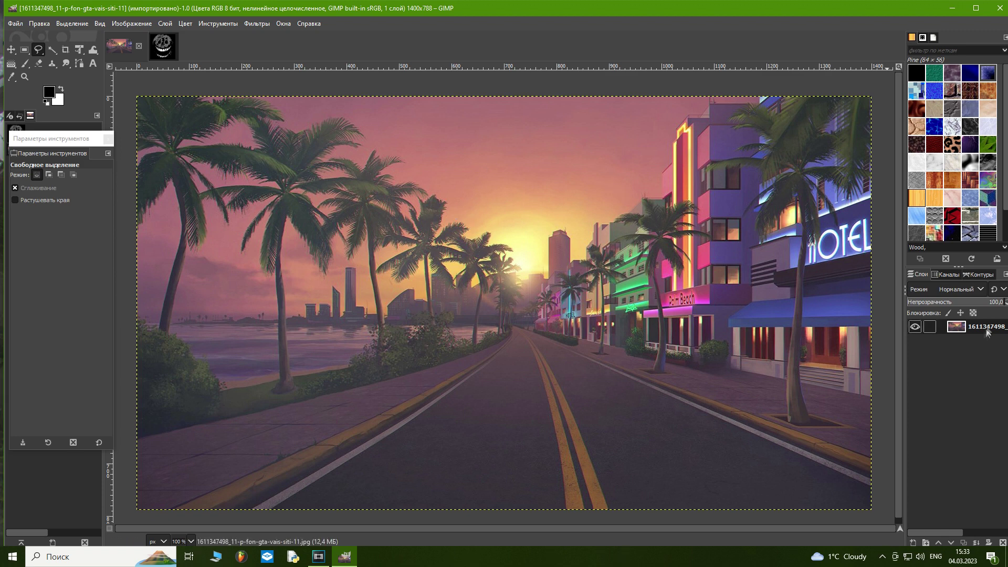
{"action": "left_click", "coordinate": [914, 542]}
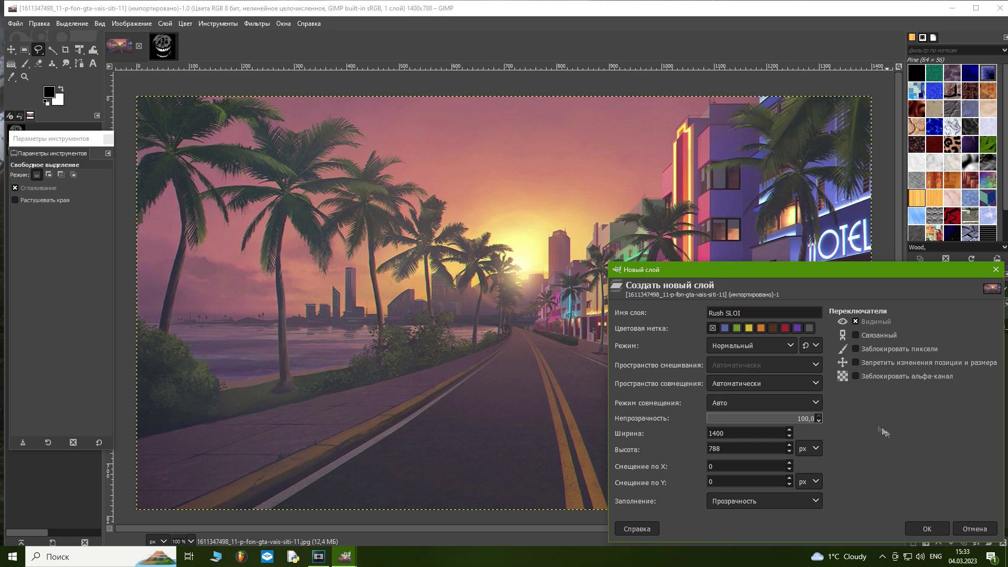
{"action": "left_click", "coordinate": [920, 530]}
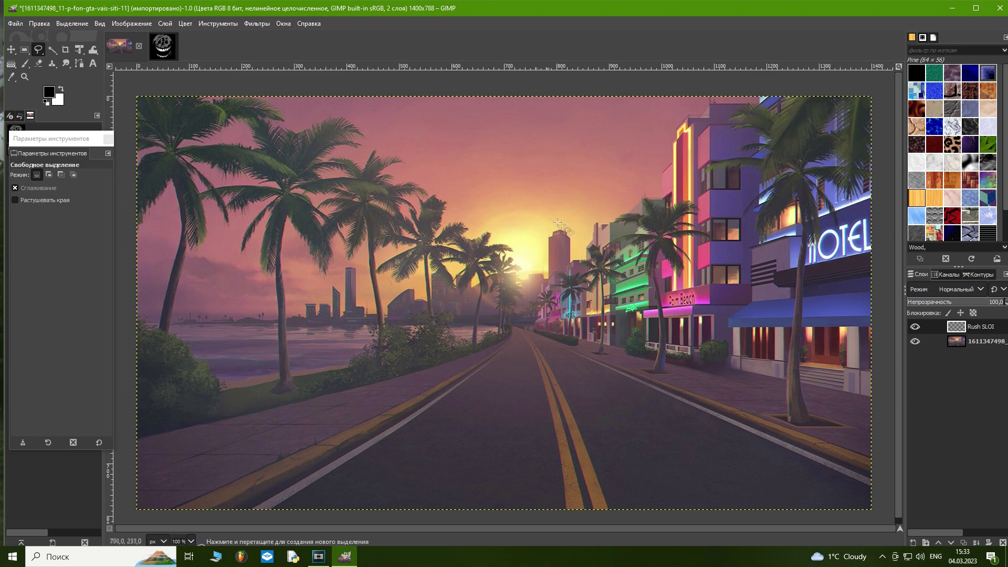
Paste the copied face into the street image and turn the floating selection into its own layer
{"action": "key", "text": "ctrl+v"}
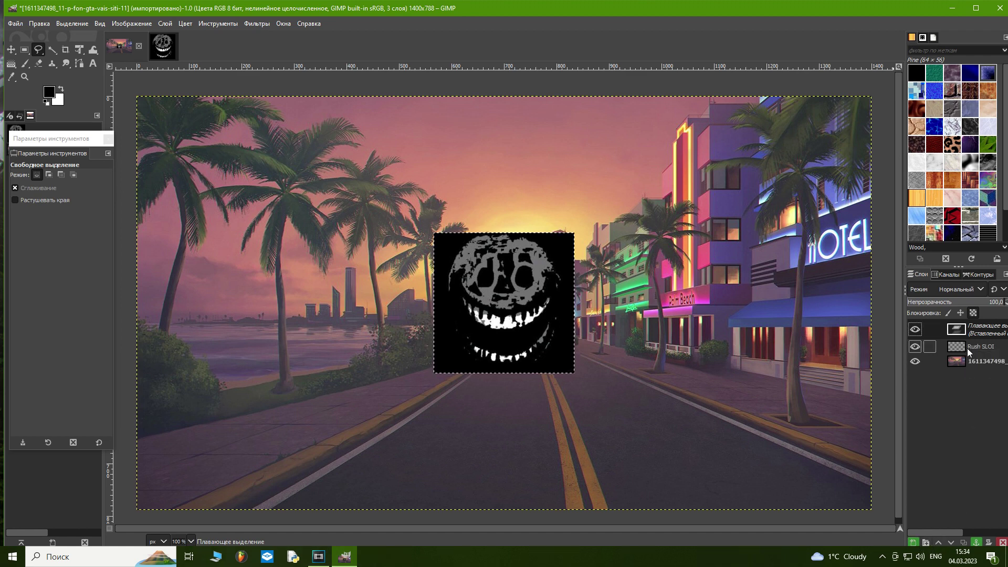
{"action": "left_click", "coordinate": [913, 544]}
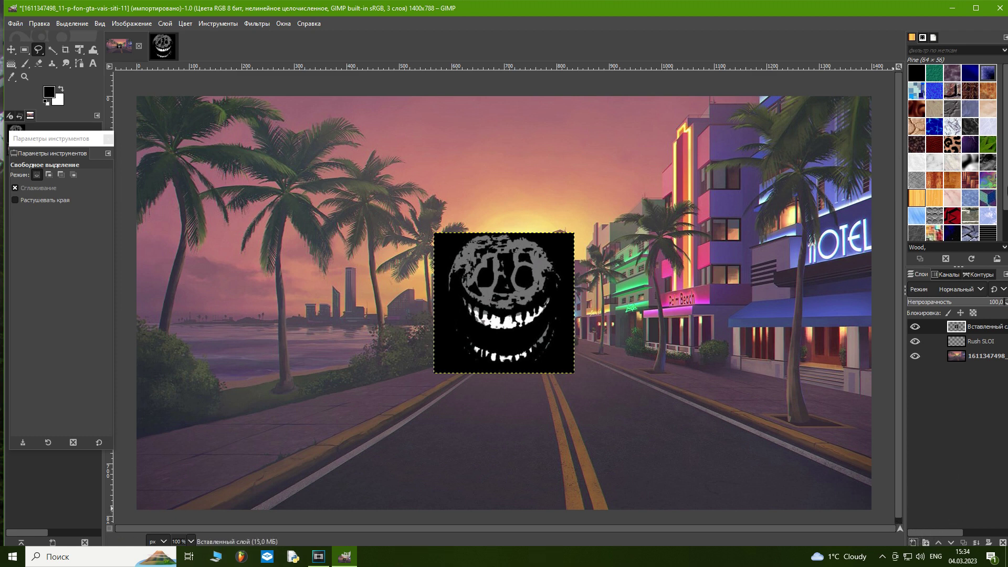
Move the pasted face over the bushes and sidewalk on the street's left side and softly erase its black edges with the Eraser
{"action": "left_click", "coordinate": [11, 51]}
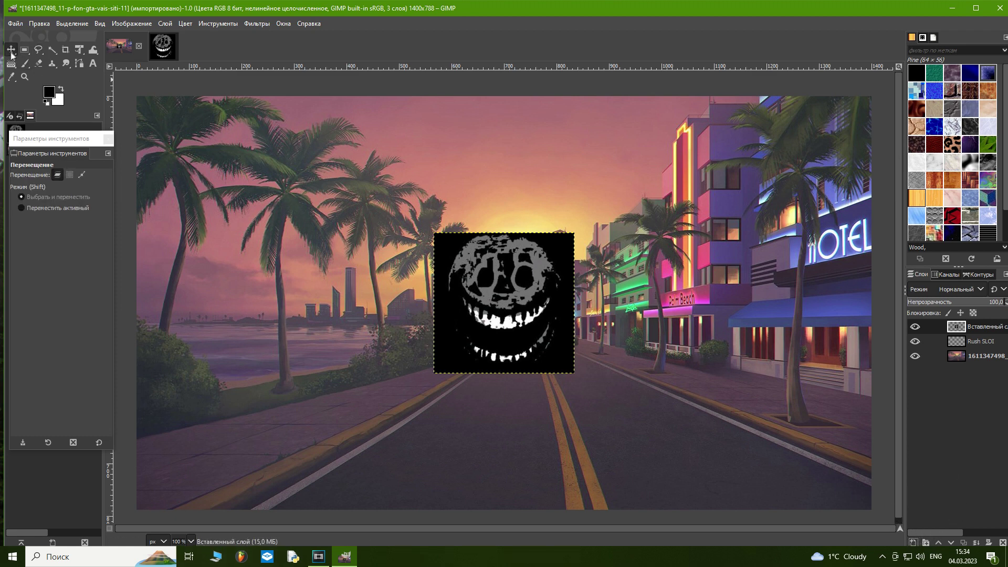
{"action": "mouse_move", "coordinate": [517, 297]}
{"action": "left_mouse_down"}
{"action": "mouse_move", "coordinate": [467, 247]}
{"action": "mouse_move", "coordinate": [259, 389]}
{"action": "mouse_move", "coordinate": [372, 377]}
{"action": "mouse_move", "coordinate": [384, 366]}
{"action": "mouse_move", "coordinate": [309, 383]}
{"action": "left_mouse_up"}
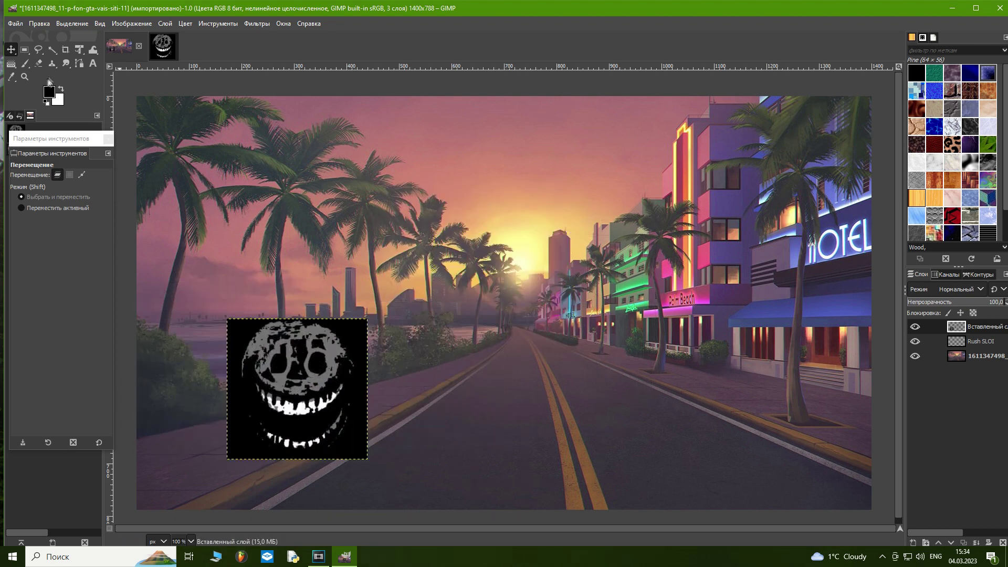
{"action": "key", "text": "shift+e"}
{"action": "mouse_move", "coordinate": [383, 314]}
{"action": "left_mouse_down"}
{"action": "mouse_move", "coordinate": [388, 276]}
{"action": "mouse_move", "coordinate": [425, 312]}
{"action": "mouse_move", "coordinate": [435, 391]}
{"action": "mouse_move", "coordinate": [420, 463]}
{"action": "mouse_move", "coordinate": [369, 504]}
{"action": "mouse_move", "coordinate": [313, 518]}
{"action": "mouse_move", "coordinate": [228, 518]}
{"action": "mouse_move", "coordinate": [200, 506]}
{"action": "mouse_move", "coordinate": [155, 429]}
{"action": "mouse_move", "coordinate": [209, 292]}
{"action": "mouse_move", "coordinate": [299, 303]}
{"action": "mouse_move", "coordinate": [288, 449]}
{"action": "mouse_move", "coordinate": [410, 314]}
{"action": "mouse_move", "coordinate": [513, 434]}
{"action": "left_mouse_up"}
{"action": "key", "text": "ctrl+z"}
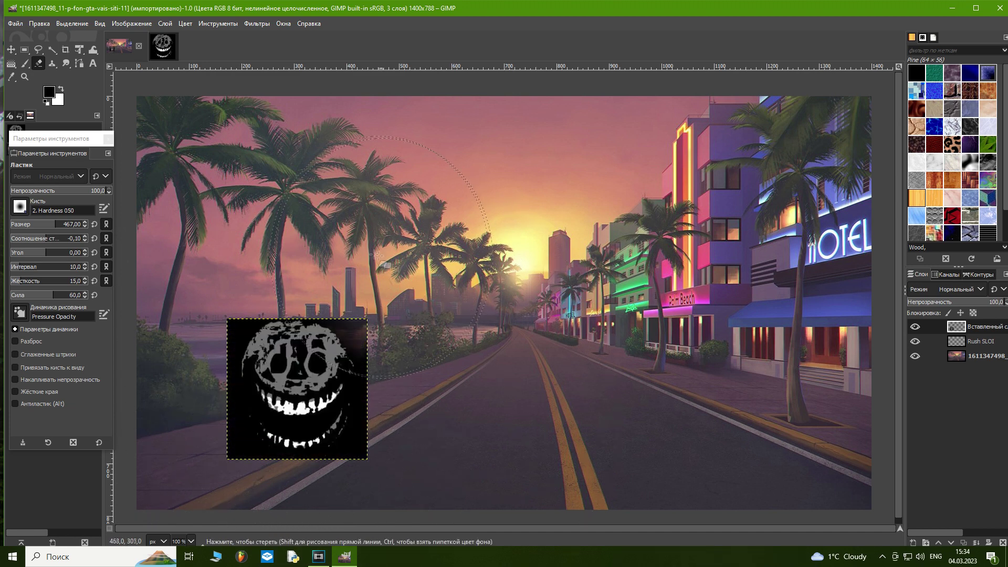
{"action": "mouse_move", "coordinate": [243, 264]}
{"action": "left_mouse_down"}
{"action": "mouse_move", "coordinate": [162, 396]}
{"action": "mouse_move", "coordinate": [167, 473]}
{"action": "mouse_move", "coordinate": [268, 532]}
{"action": "mouse_move", "coordinate": [376, 533]}
{"action": "mouse_move", "coordinate": [431, 493]}
{"action": "mouse_move", "coordinate": [431, 367]}
{"action": "mouse_move", "coordinate": [395, 282]}
{"action": "mouse_move", "coordinate": [288, 212]}
{"action": "mouse_move", "coordinate": [199, 303]}
{"action": "mouse_move", "coordinate": [145, 387]}
{"action": "mouse_move", "coordinate": [182, 459]}
{"action": "mouse_move", "coordinate": [251, 505]}
{"action": "mouse_move", "coordinate": [450, 524]}
{"action": "left_mouse_up"}
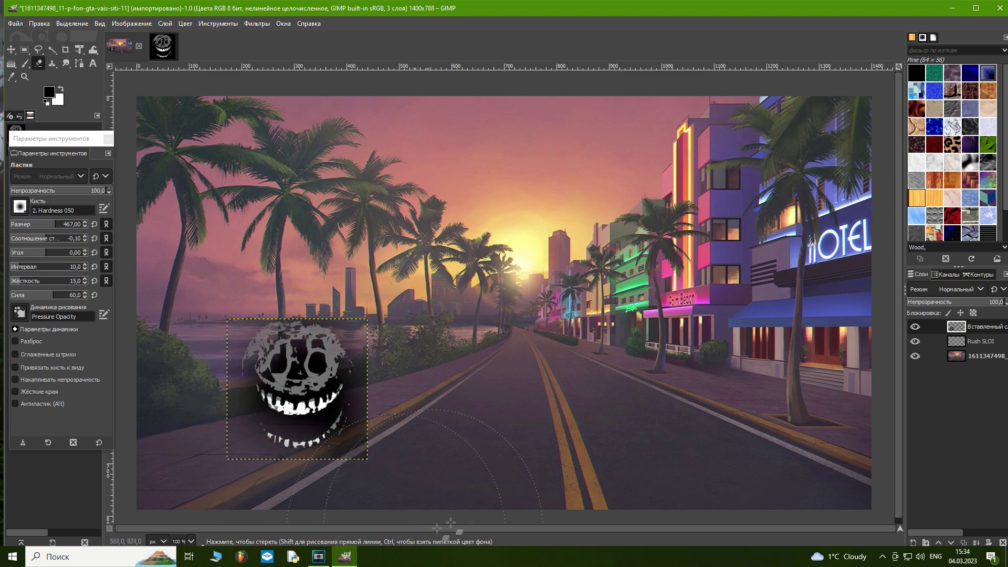
Shift the face toward the left palms, then scale it to about 0.16 with Unified Transform and place it at the road's far end
{"action": "left_click", "coordinate": [11, 49]}
{"action": "left_click_drag", "start_coordinate": [325, 361], "coordinate": [264, 310]}
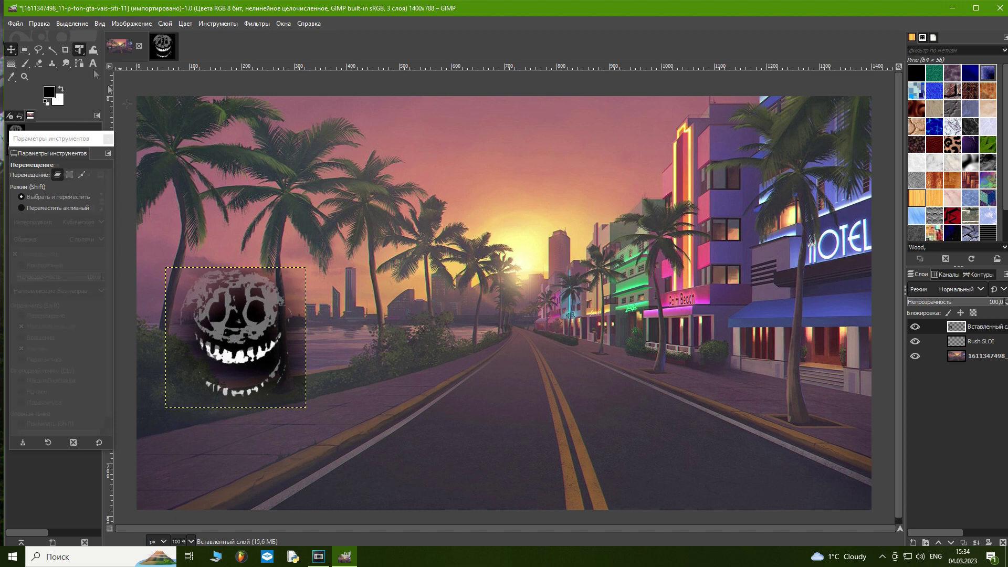
{"action": "left_click", "coordinate": [81, 51]}
{"action": "left_click", "coordinate": [242, 279]}
{"action": "left_click_drag", "start_coordinate": [236, 268], "coordinate": [306, 380]}
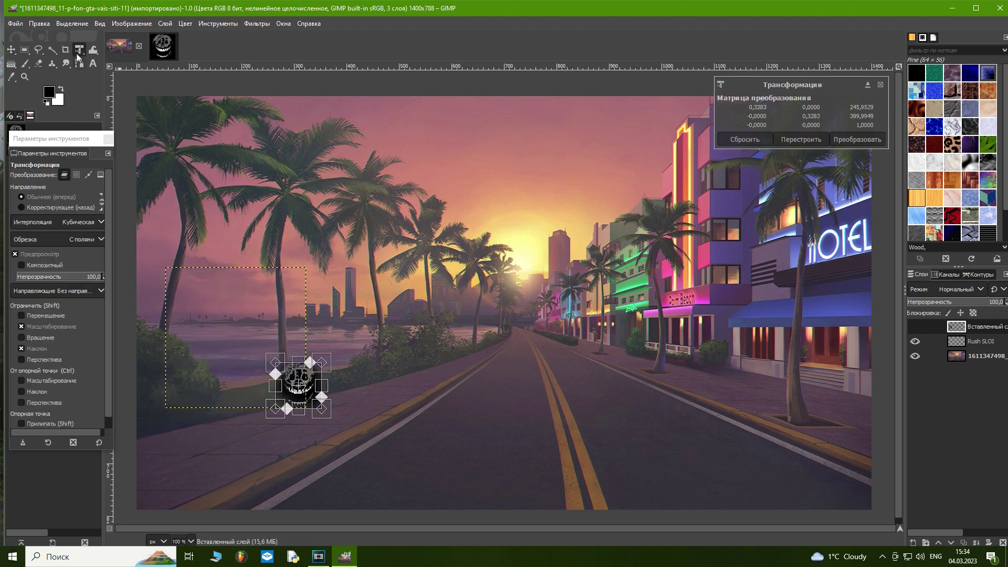
{"action": "left_click_drag", "start_coordinate": [299, 364], "coordinate": [356, 46]}
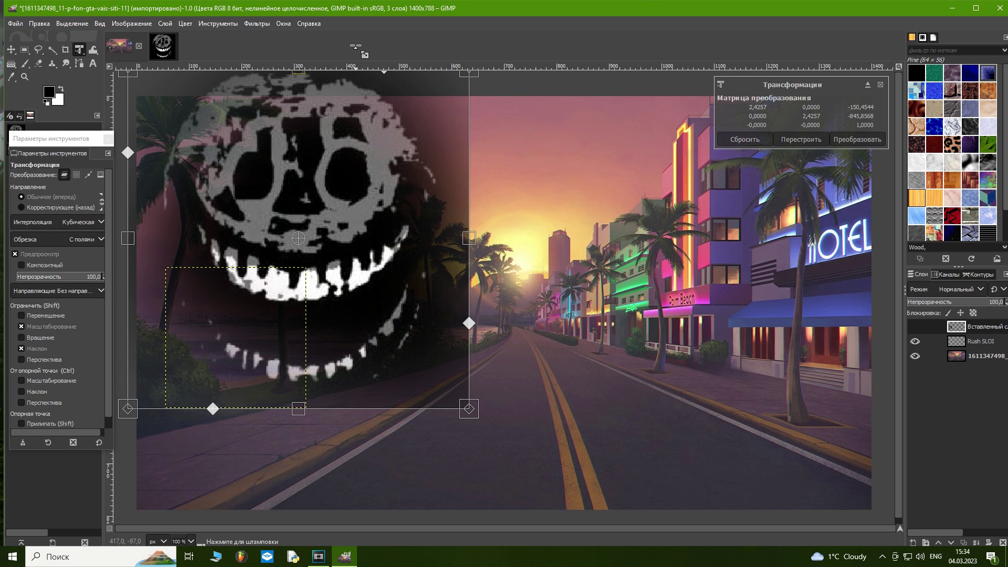
{"action": "left_click_drag", "start_coordinate": [356, 48], "coordinate": [520, 322]}
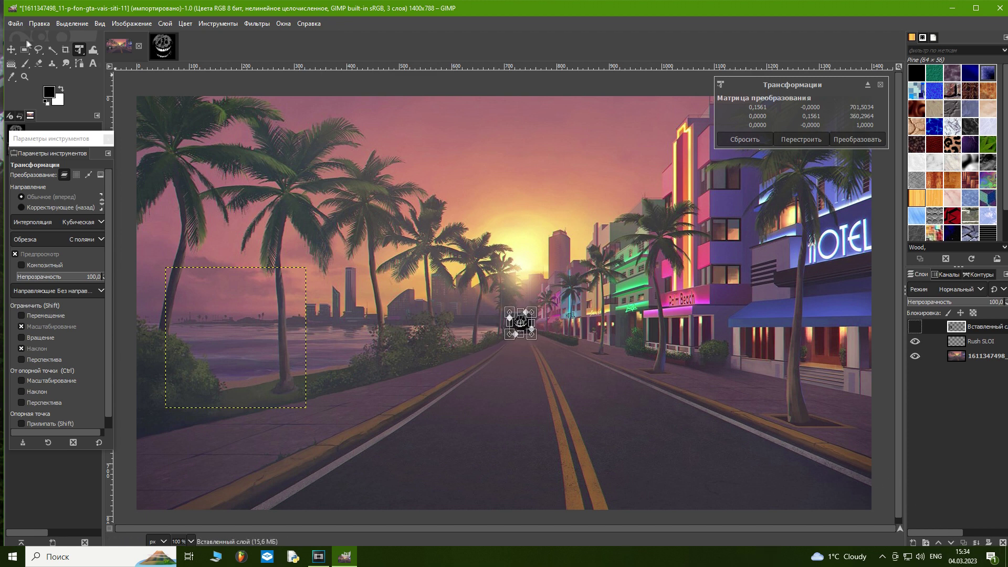
{"action": "left_click", "coordinate": [11, 49]}
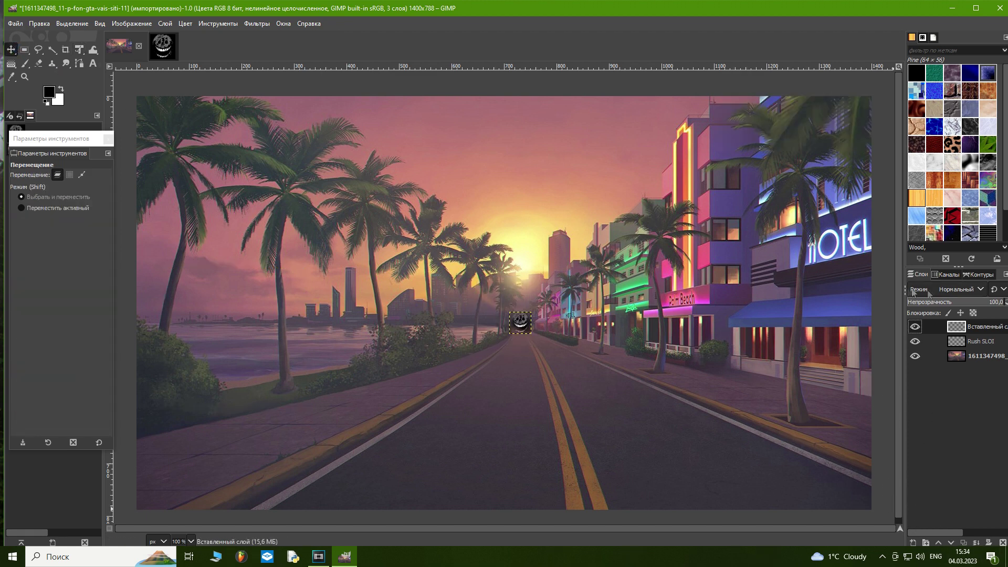
Paste another face onto the street background layer, place it in the image's lower-right corner and anchor it
{"action": "left_click", "coordinate": [950, 354]}
{"action": "key", "text": "ctrl+v"}
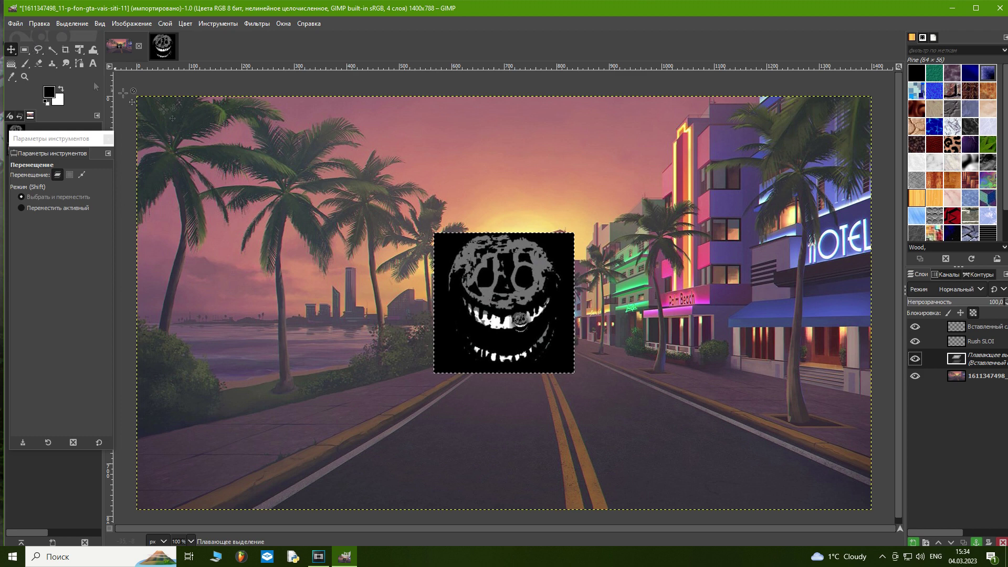
{"action": "left_click_drag", "start_coordinate": [518, 295], "coordinate": [850, 438]}
{"action": "left_click", "coordinate": [975, 541]}
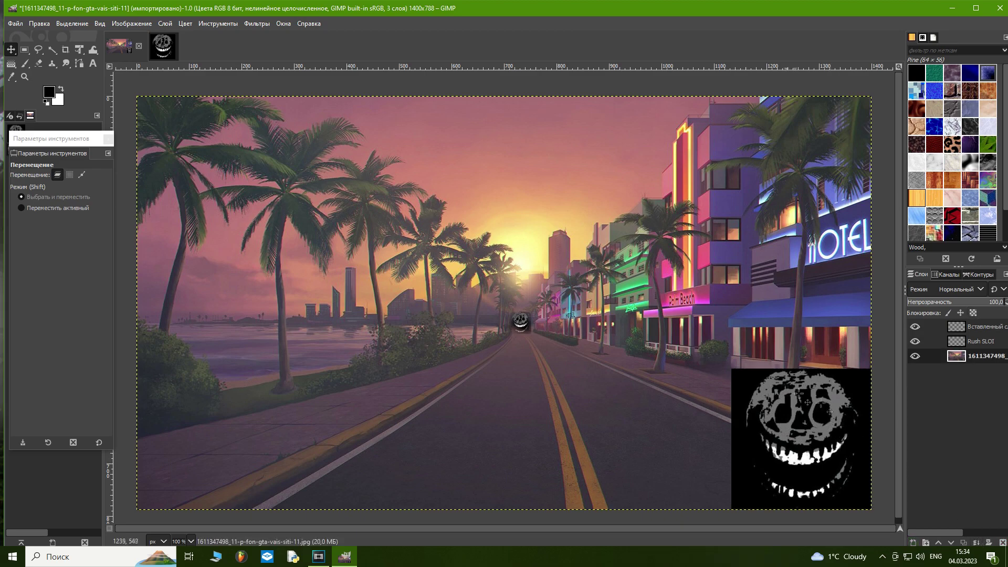
{"action": "mouse_move", "coordinate": [740, 396]}
{"action": "left_mouse_down"}
{"action": "mouse_move", "coordinate": [732, 418]}
{"action": "mouse_move", "coordinate": [746, 378]}
{"action": "mouse_move", "coordinate": [750, 396]}
{"action": "mouse_move", "coordinate": [736, 402]}
{"action": "mouse_move", "coordinate": [745, 391]}
{"action": "mouse_move", "coordinate": [744, 426]}
{"action": "mouse_move", "coordinate": [742, 389]}
{"action": "mouse_move", "coordinate": [735, 393]}
{"action": "left_mouse_up"}
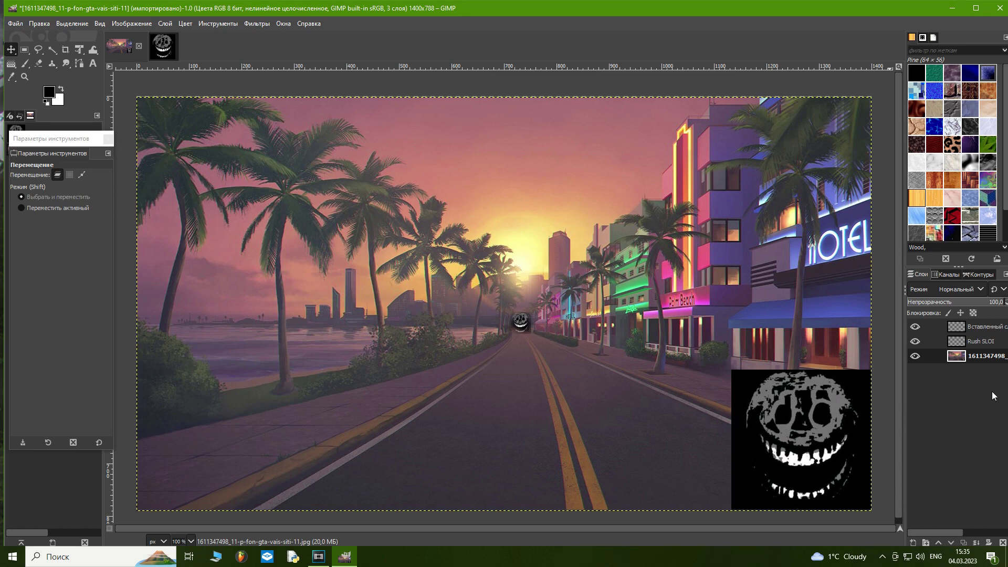
Try erasing parts of the street background layer with the Eraser and undo the strokes
{"action": "left_click", "coordinate": [38, 63]}
{"action": "mouse_move", "coordinate": [722, 392]}
{"action": "left_mouse_down"}
{"action": "mouse_move", "coordinate": [761, 378]}
{"action": "mouse_move", "coordinate": [724, 446]}
{"action": "mouse_move", "coordinate": [788, 245]}
{"action": "mouse_move", "coordinate": [417, 439]}
{"action": "mouse_move", "coordinate": [293, 259]}
{"action": "mouse_move", "coordinate": [428, 112]}
{"action": "mouse_move", "coordinate": [238, 150]}
{"action": "left_mouse_up"}
{"action": "mouse_move", "coordinate": [319, 162]}
{"action": "left_mouse_down"}
{"action": "mouse_move", "coordinate": [330, 333]}
{"action": "mouse_move", "coordinate": [677, 341]}
{"action": "mouse_move", "coordinate": [310, 384]}
{"action": "mouse_move", "coordinate": [950, 244]}
{"action": "left_mouse_up"}
{"action": "key", "text": "ctrl+z"}
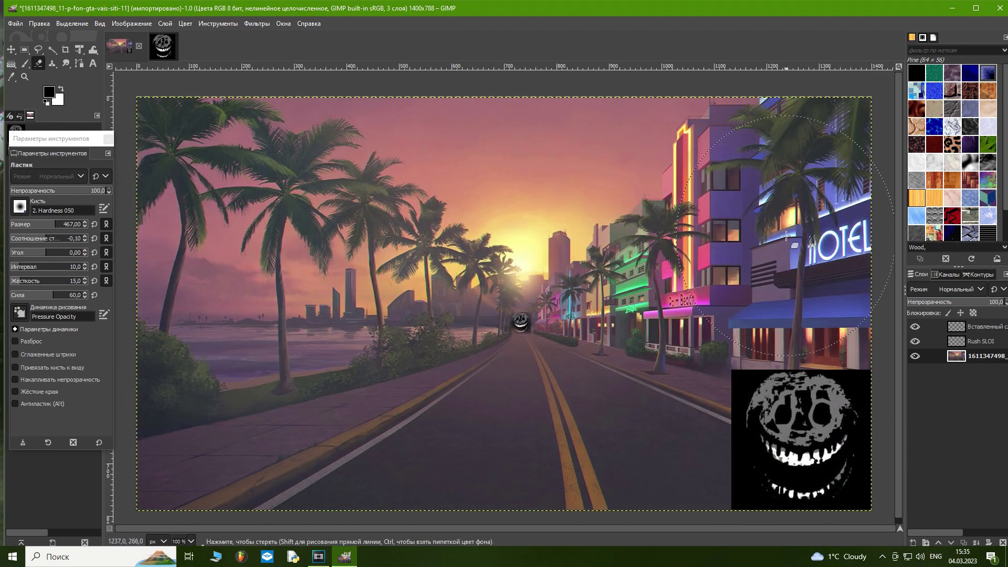
{"action": "left_click", "coordinate": [521, 322]}
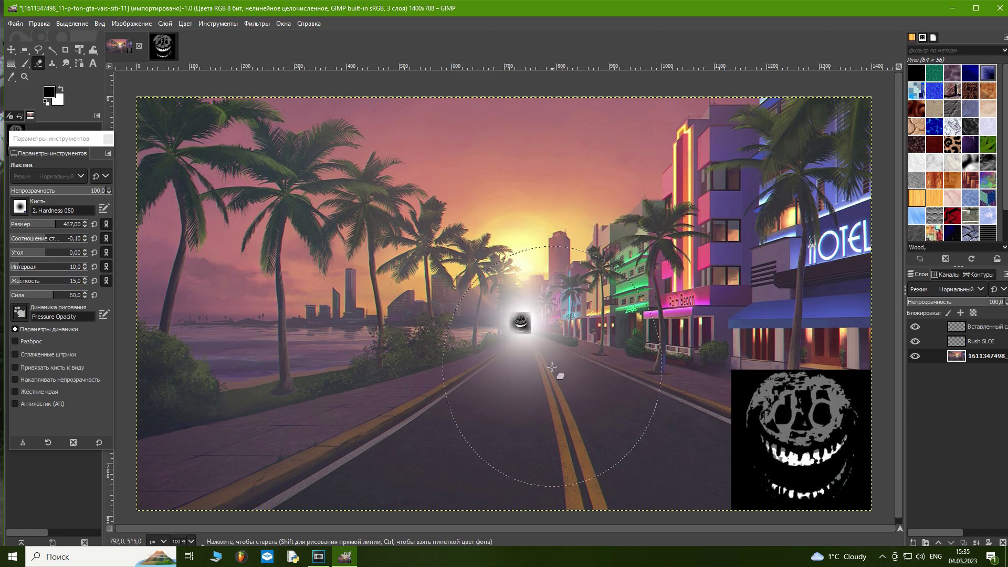
{"action": "key", "text": "ctrl+z"}
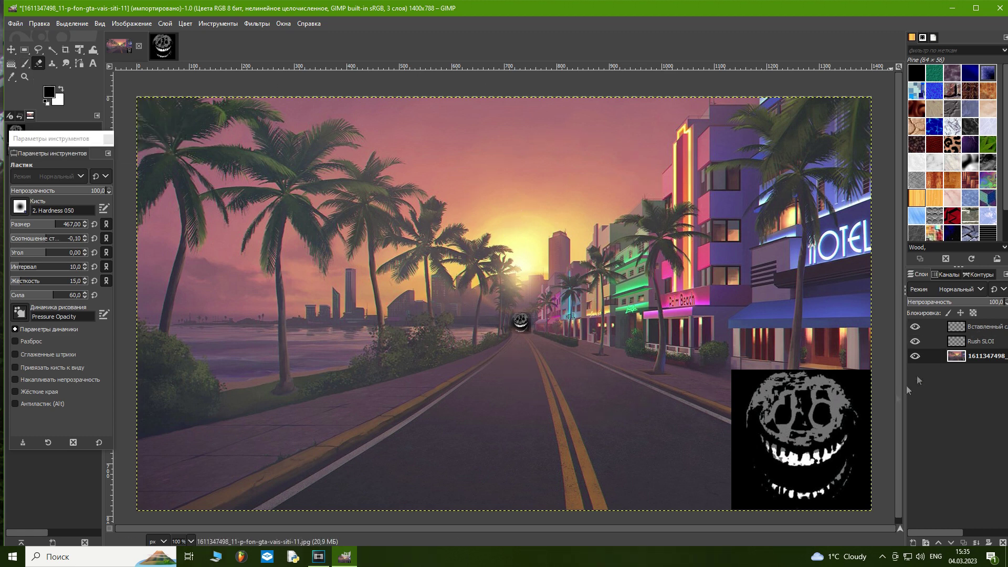
Paste another face above the Rush SLOI layer, shift it slightly over the road's far end and turn it into its own layer
{"action": "left_click", "coordinate": [940, 341]}
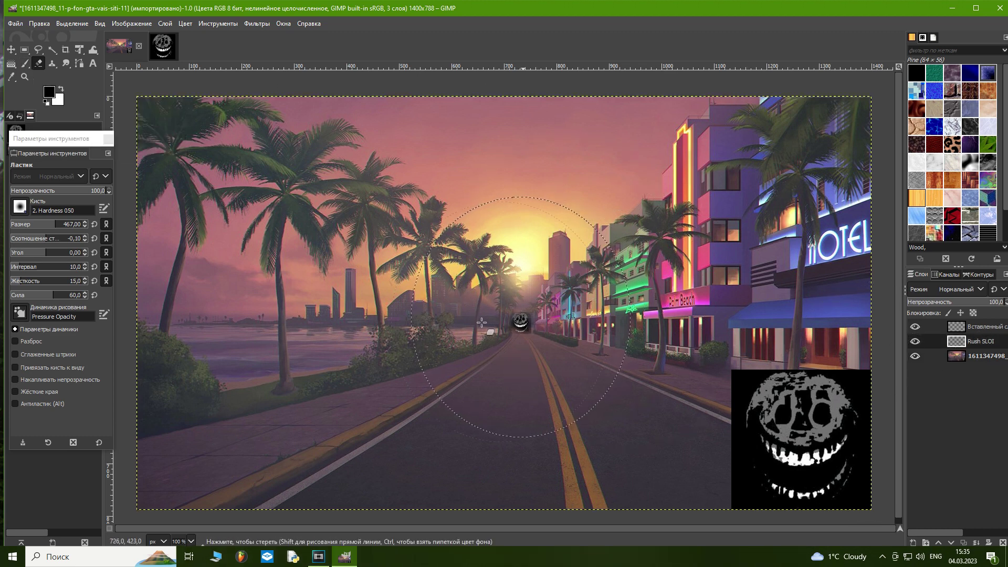
{"action": "left_click", "coordinate": [10, 50]}
{"action": "key", "text": "ctrl+v"}
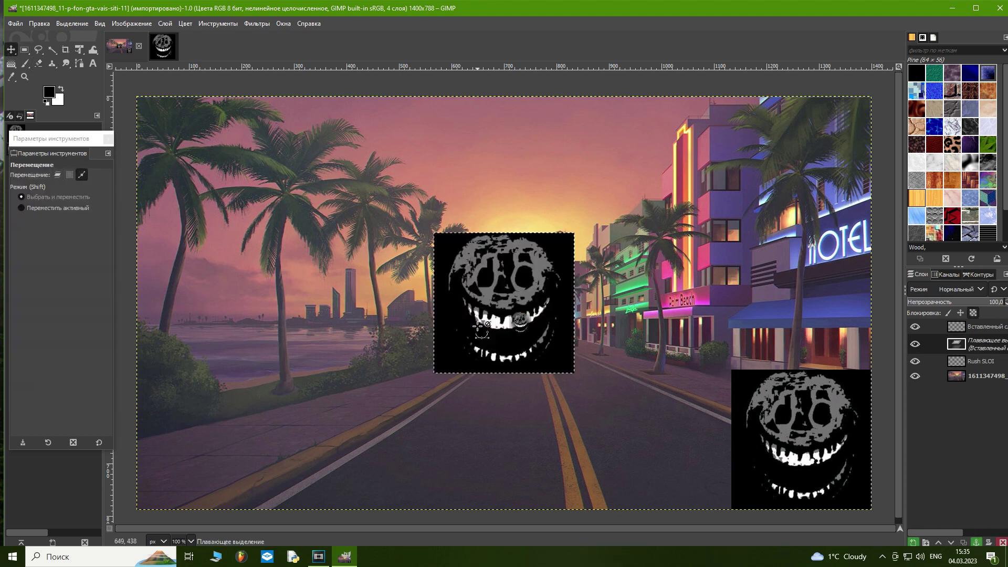
{"action": "mouse_move", "coordinate": [496, 292]}
{"action": "left_mouse_down"}
{"action": "mouse_move", "coordinate": [467, 359]}
{"action": "mouse_move", "coordinate": [404, 329]}
{"action": "mouse_move", "coordinate": [490, 318]}
{"action": "mouse_move", "coordinate": [503, 334]}
{"action": "mouse_move", "coordinate": [492, 338]}
{"action": "mouse_move", "coordinate": [504, 315]}
{"action": "mouse_move", "coordinate": [494, 332]}
{"action": "mouse_move", "coordinate": [434, 332]}
{"action": "mouse_move", "coordinate": [432, 312]}
{"action": "mouse_move", "coordinate": [483, 211]}
{"action": "mouse_move", "coordinate": [505, 218]}
{"action": "mouse_move", "coordinate": [516, 239]}
{"action": "mouse_move", "coordinate": [515, 298]}
{"action": "left_mouse_up"}
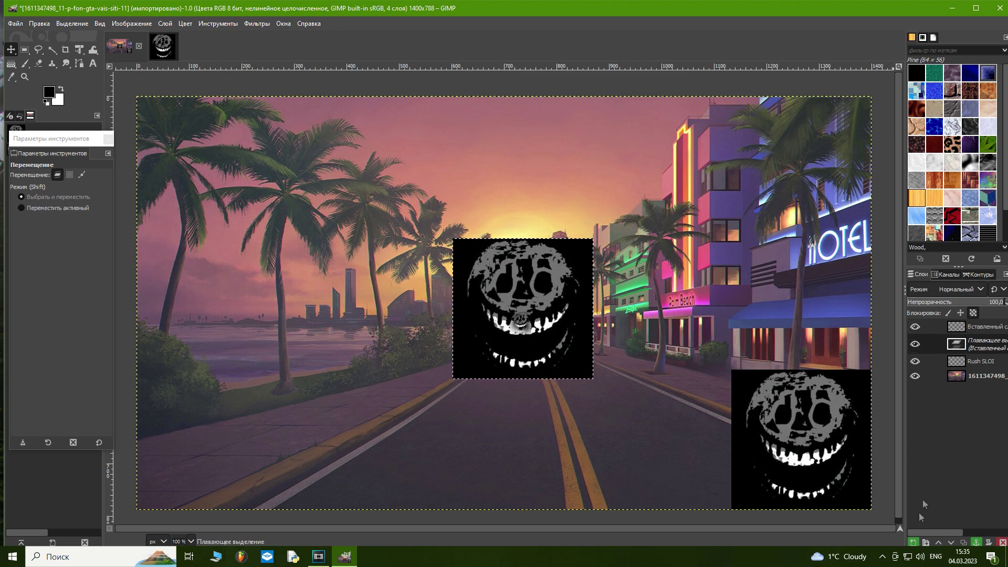
{"action": "left_click", "coordinate": [913, 544]}
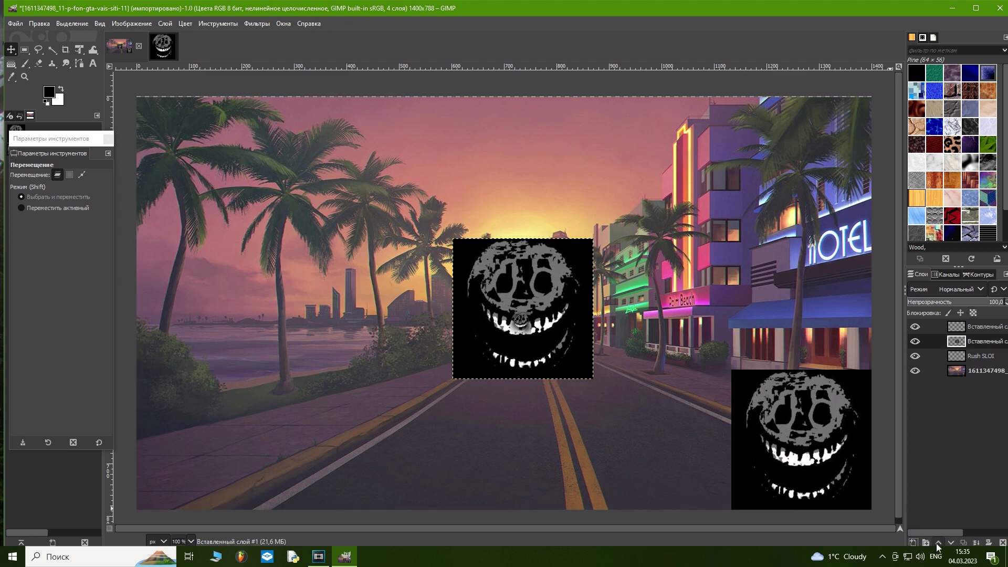
Lower the new face layer beneath the street background, then raise it to the top of the layer stack
{"action": "left_click", "coordinate": [948, 541]}
{"action": "left_click", "coordinate": [948, 542]}
{"action": "left_click", "coordinate": [948, 541]}
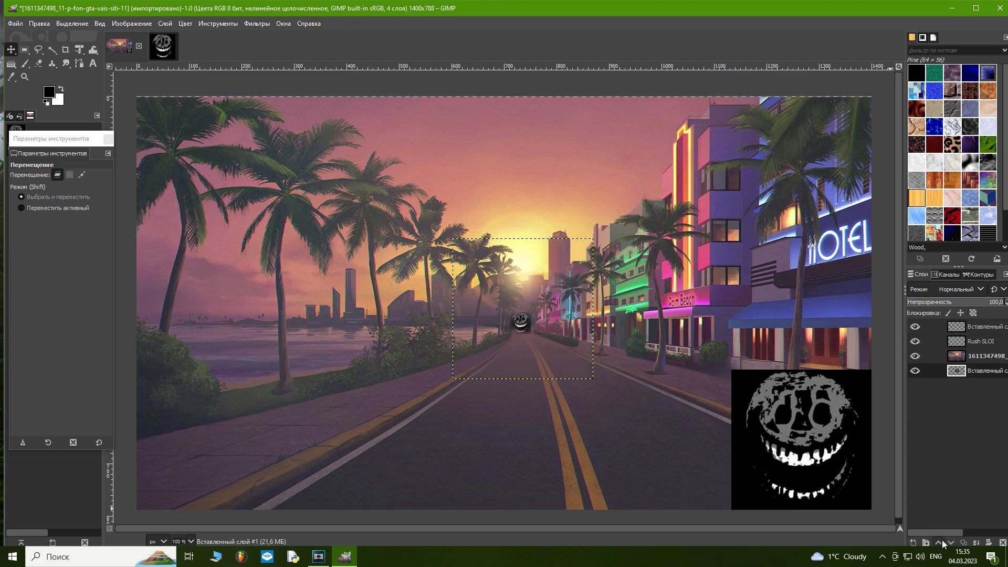
{"action": "left_click", "coordinate": [938, 542]}
{"action": "left_click", "coordinate": [939, 542]}
{"action": "left_click", "coordinate": [938, 542]}
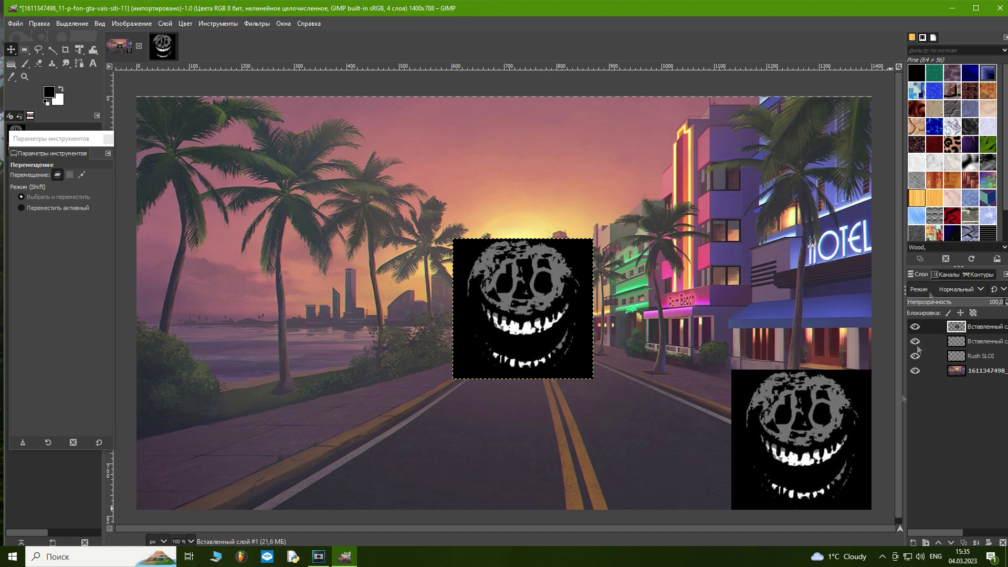
Reposition the top face layer over the palms and bushes left of the road, keeping it first in the layer stack
{"action": "left_click_drag", "start_coordinate": [512, 314], "coordinate": [594, 321]}
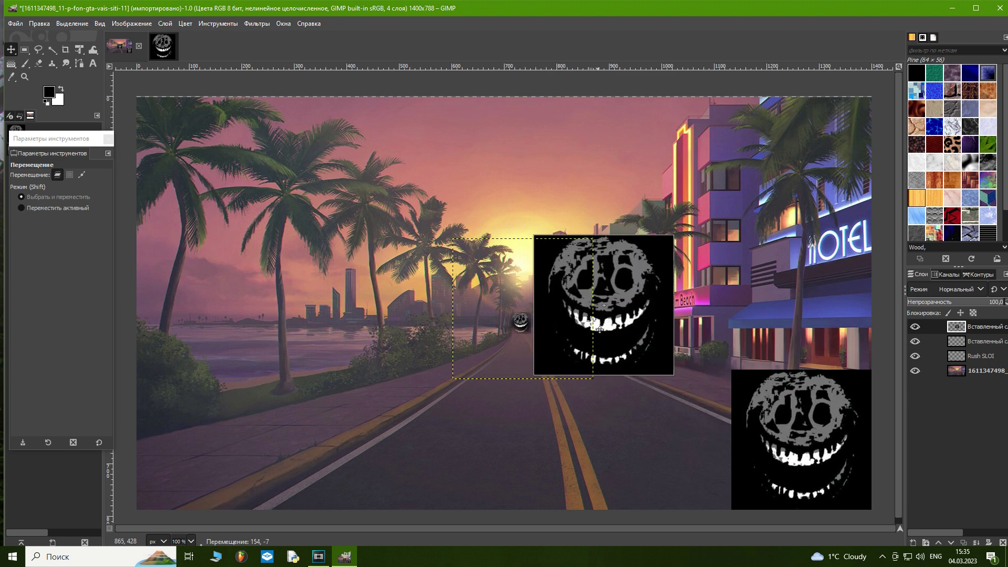
{"action": "left_click", "coordinate": [951, 542]}
{"action": "left_click_drag", "start_coordinate": [636, 348], "coordinate": [301, 464]}
{"action": "left_click", "coordinate": [939, 542]}
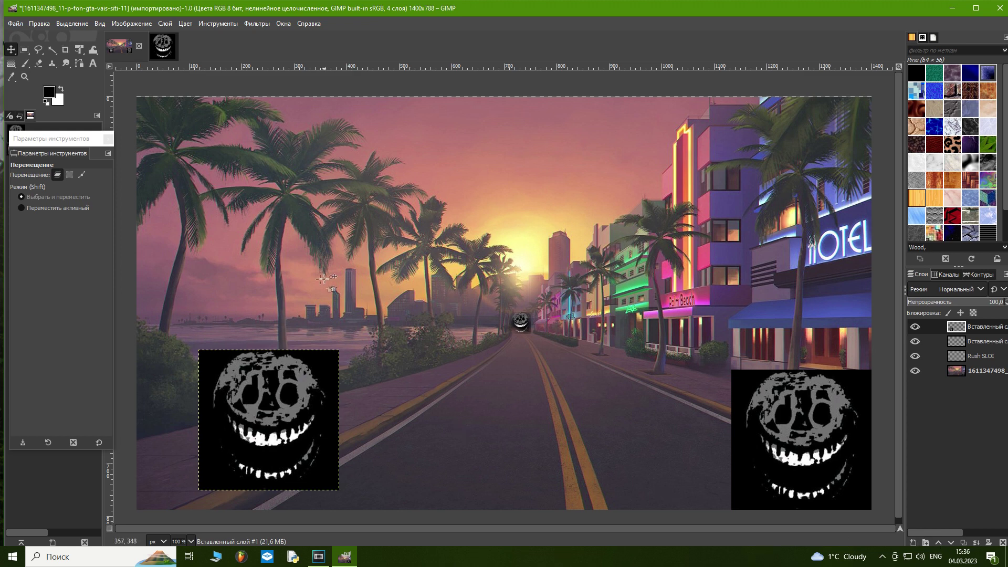
{"action": "left_click_drag", "start_coordinate": [243, 382], "coordinate": [328, 281]}
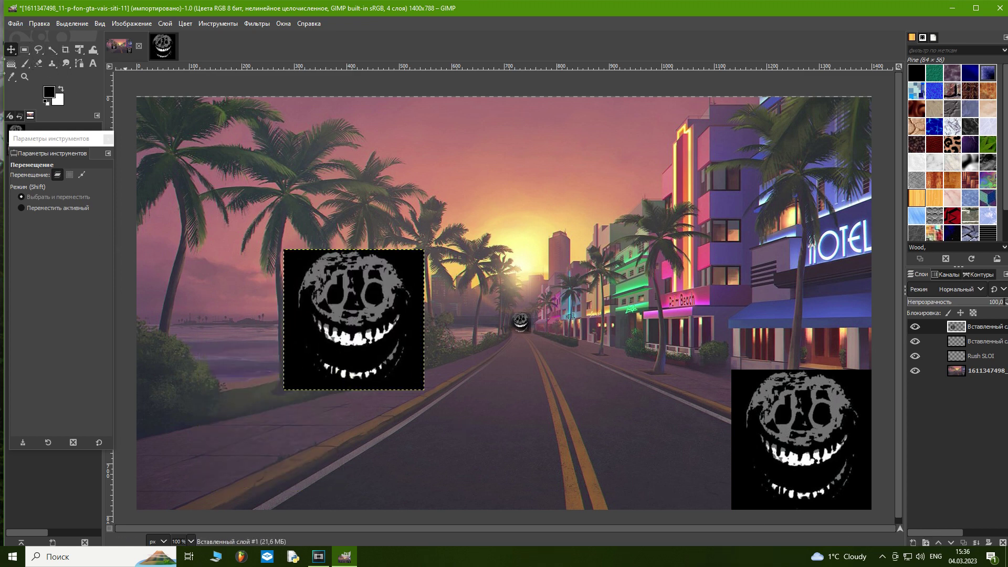
Switch to the Paintbrush, close the floating tool options window and add the tool options as a tab in the dock below the toolbox
{"action": "left_click", "coordinate": [24, 63]}
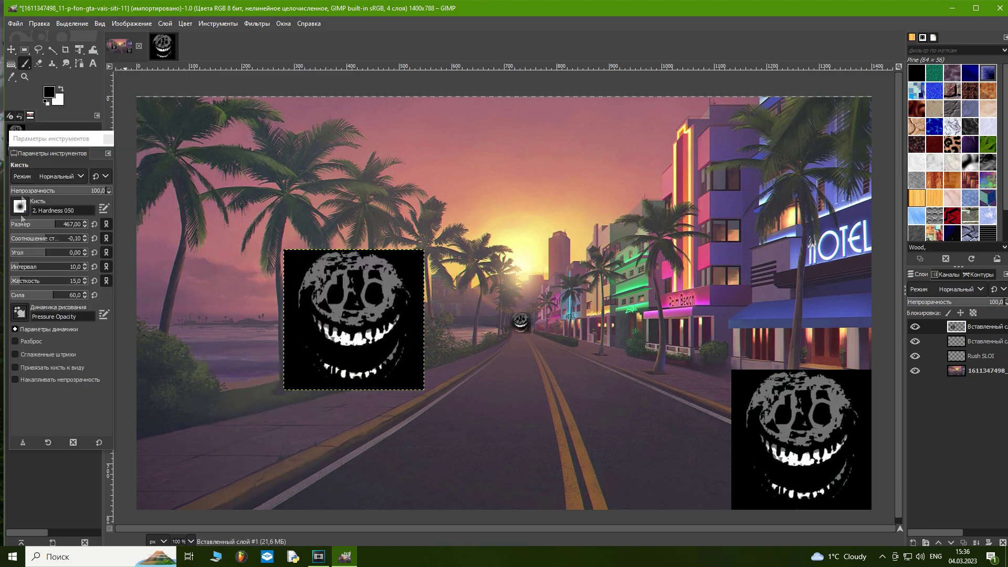
{"action": "left_click_drag", "start_coordinate": [47, 139], "coordinate": [30, 206]}
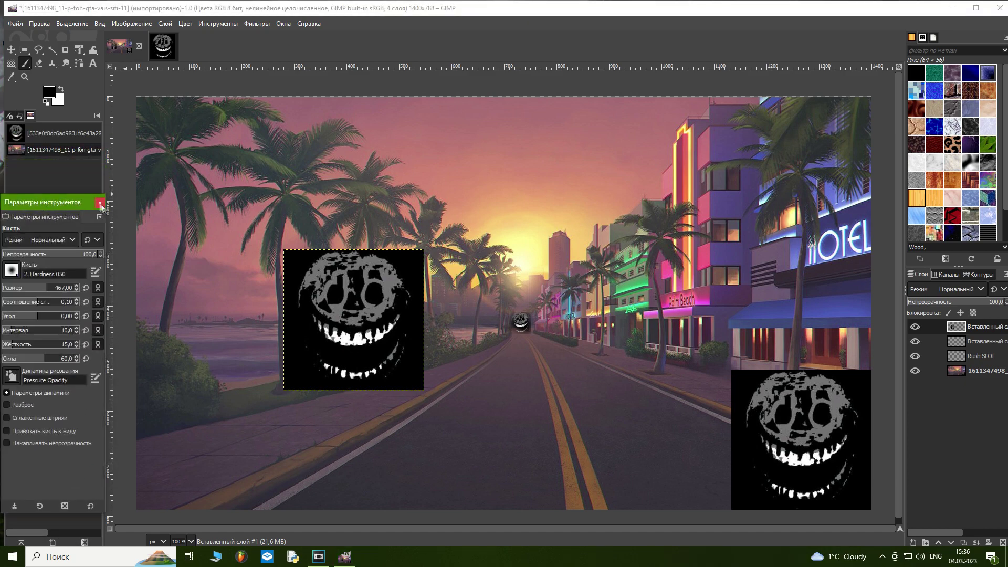
{"action": "left_click", "coordinate": [102, 205]}
{"action": "left_click", "coordinate": [97, 116]}
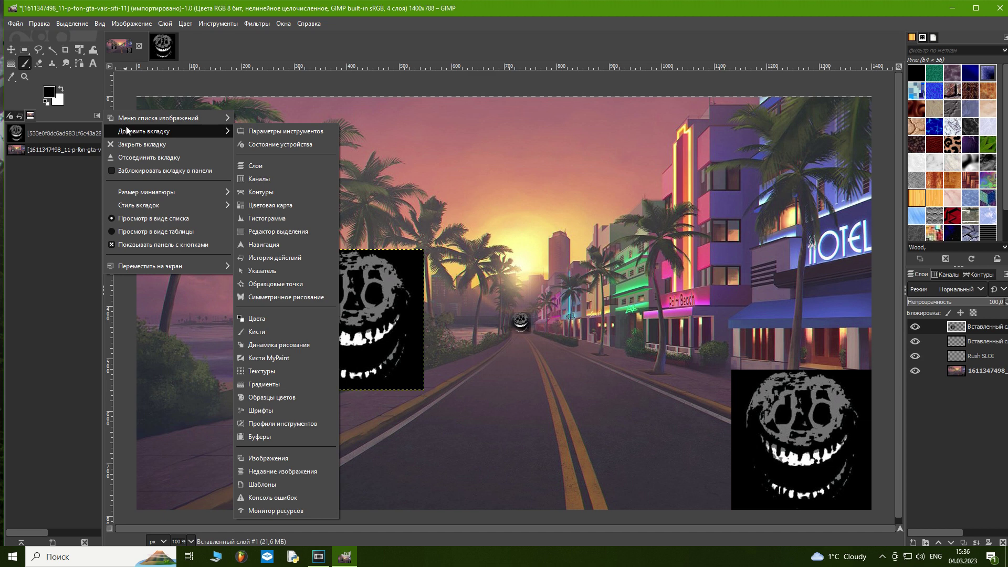
{"action": "mouse_move", "coordinate": [129, 121]}
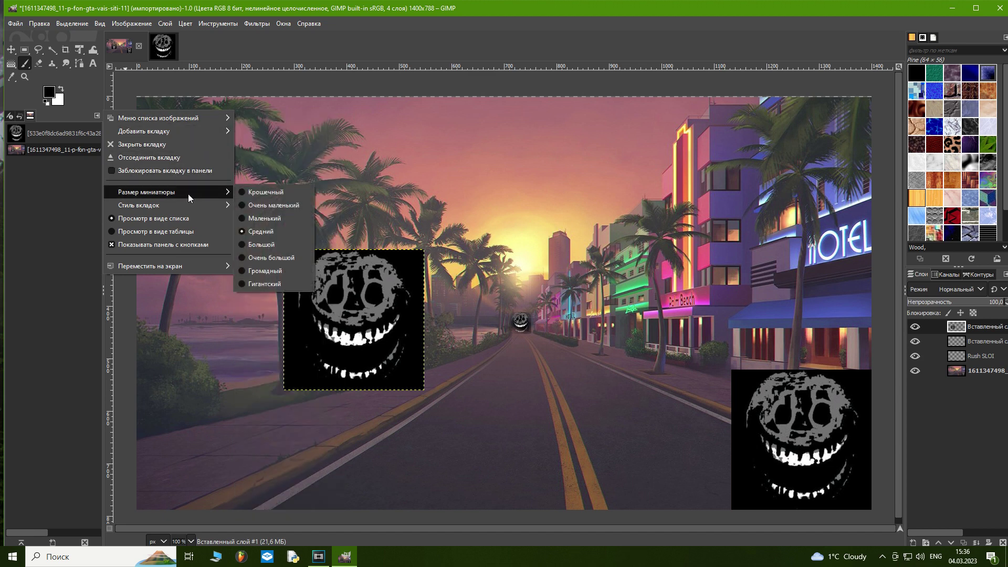
{"action": "mouse_move", "coordinate": [209, 130]}
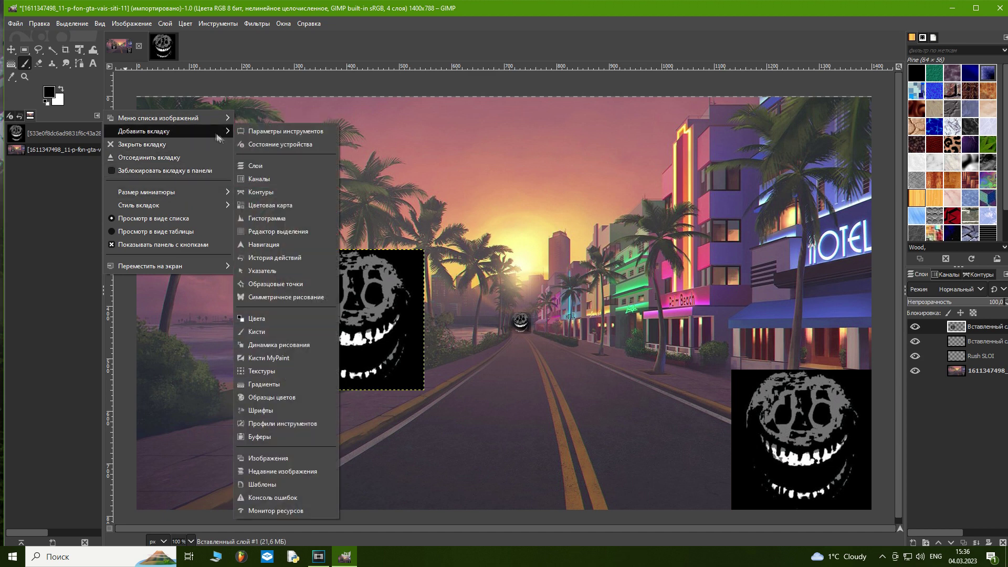
{"action": "left_click", "coordinate": [244, 135]}
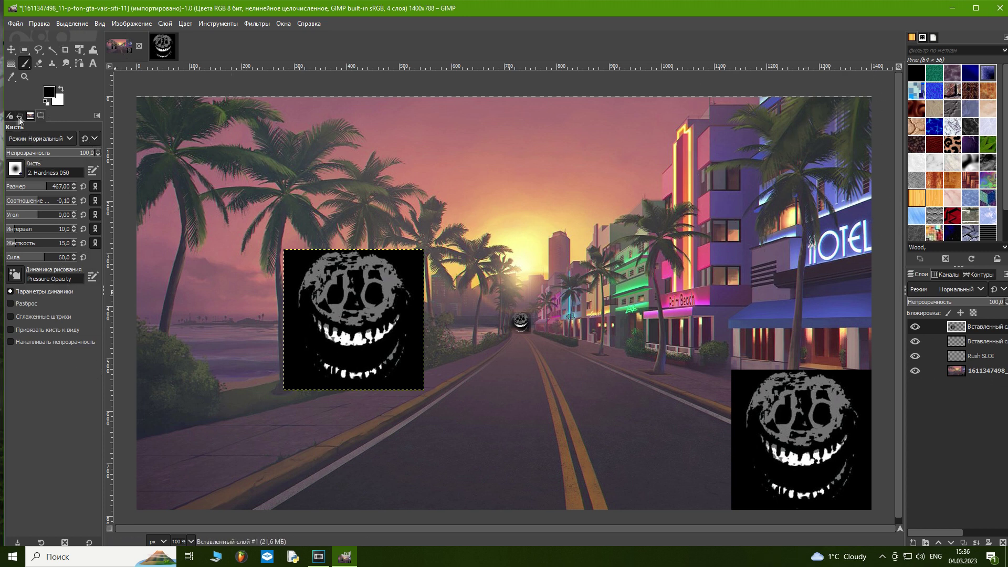
Confirm black (000000) as the foreground colour and dab it on the upper-left corner of the top face layer
{"action": "left_click", "coordinate": [48, 93]}
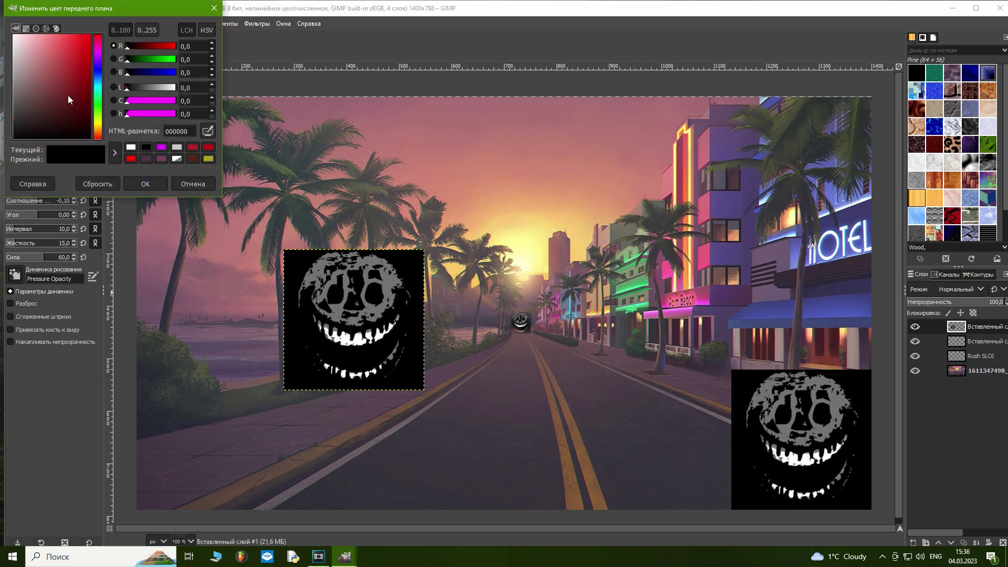
{"action": "left_click", "coordinate": [140, 186]}
{"action": "left_click", "coordinate": [292, 256]}
{"action": "left_click", "coordinate": [288, 257]}
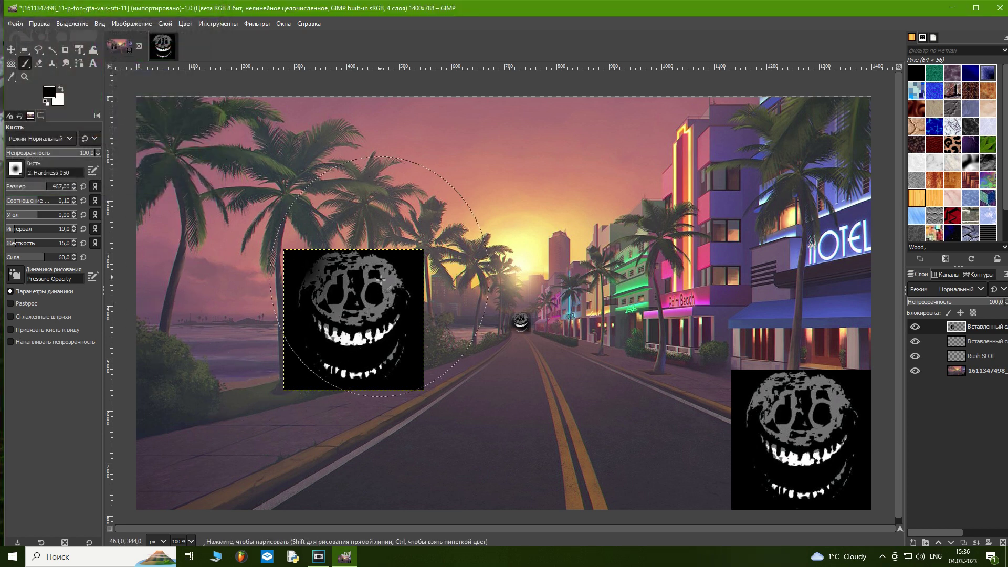
Paint a large soft black area around the left face on the street background layer and raise that layer to the top of the stack
{"action": "left_click", "coordinate": [962, 370]}
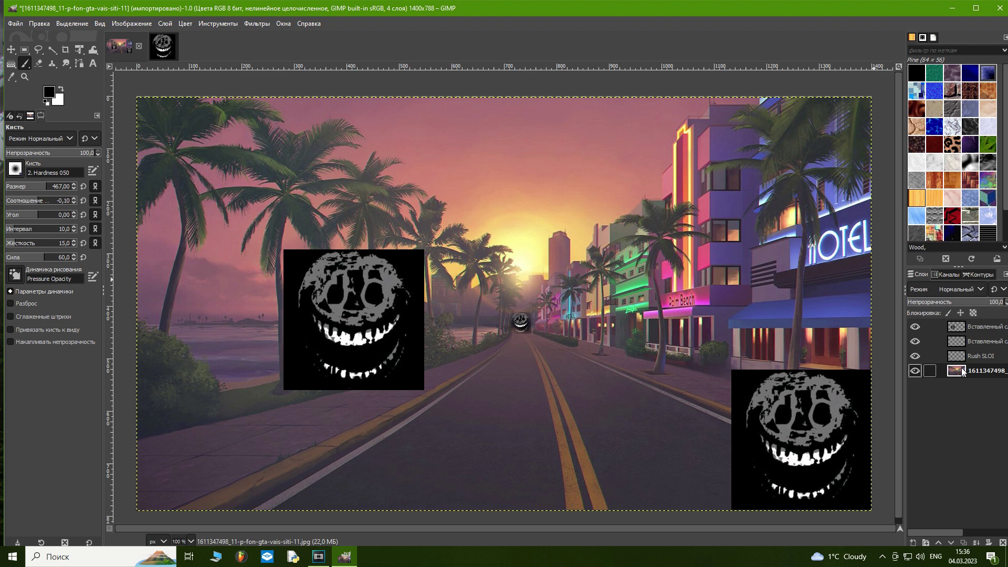
{"action": "mouse_move", "coordinate": [329, 237]}
{"action": "left_mouse_down"}
{"action": "mouse_move", "coordinate": [294, 255]}
{"action": "mouse_move", "coordinate": [287, 247]}
{"action": "mouse_move", "coordinate": [306, 263]}
{"action": "mouse_move", "coordinate": [275, 310]}
{"action": "mouse_move", "coordinate": [276, 337]}
{"action": "mouse_move", "coordinate": [342, 388]}
{"action": "mouse_move", "coordinate": [420, 384]}
{"action": "mouse_move", "coordinate": [413, 249]}
{"action": "mouse_move", "coordinate": [388, 236]}
{"action": "mouse_move", "coordinate": [397, 244]}
{"action": "mouse_move", "coordinate": [325, 254]}
{"action": "mouse_move", "coordinate": [545, 481]}
{"action": "mouse_move", "coordinate": [450, 313]}
{"action": "mouse_move", "coordinate": [390, 260]}
{"action": "mouse_move", "coordinate": [358, 406]}
{"action": "mouse_move", "coordinate": [259, 232]}
{"action": "mouse_move", "coordinate": [384, 238]}
{"action": "mouse_move", "coordinate": [358, 384]}
{"action": "mouse_move", "coordinate": [267, 351]}
{"action": "mouse_move", "coordinate": [368, 262]}
{"action": "mouse_move", "coordinate": [360, 416]}
{"action": "mouse_move", "coordinate": [265, 304]}
{"action": "mouse_move", "coordinate": [420, 272]}
{"action": "mouse_move", "coordinate": [315, 398]}
{"action": "left_mouse_up"}
{"action": "mouse_move", "coordinate": [417, 375]}
{"action": "left_mouse_down"}
{"action": "mouse_move", "coordinate": [456, 315]}
{"action": "mouse_move", "coordinate": [399, 273]}
{"action": "mouse_move", "coordinate": [272, 319]}
{"action": "mouse_move", "coordinate": [248, 341]}
{"action": "left_mouse_up"}
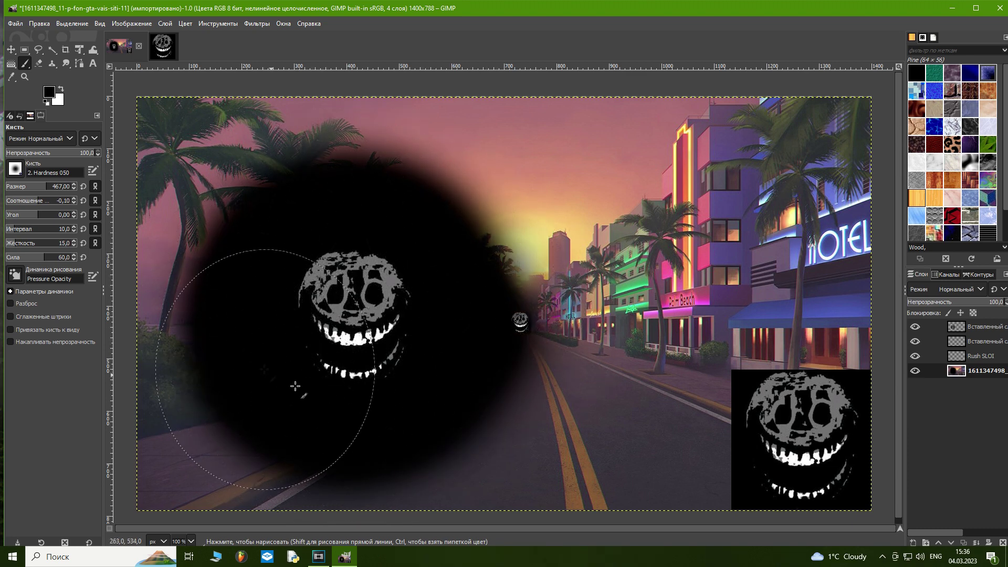
{"action": "left_click", "coordinate": [940, 545]}
{"action": "left_click", "coordinate": [941, 545]}
{"action": "left_click", "coordinate": [940, 545]}
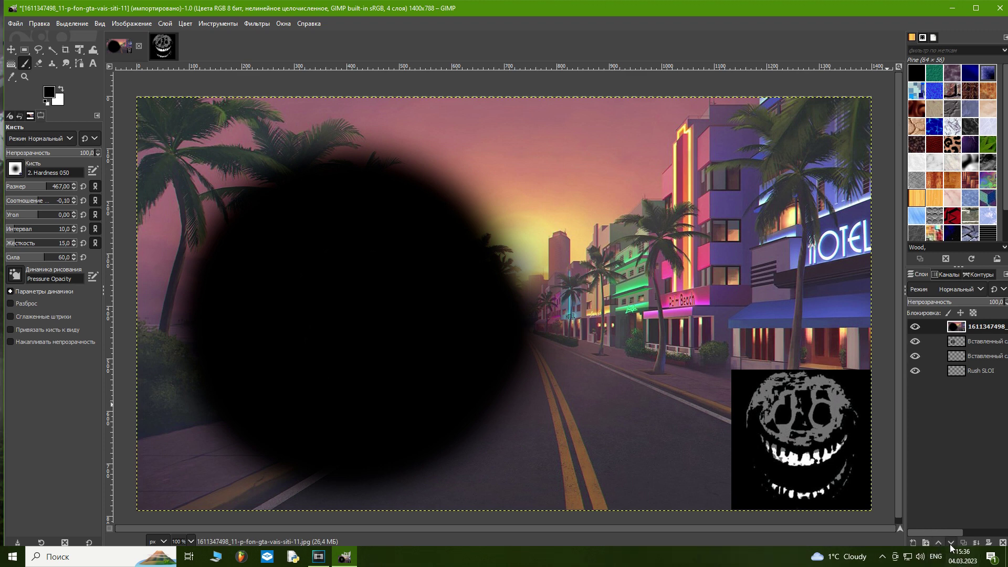
Lower the street layer one place and paint large black strokes across it with brush force and hardness raised to 100
{"action": "left_click", "coordinate": [950, 543]}
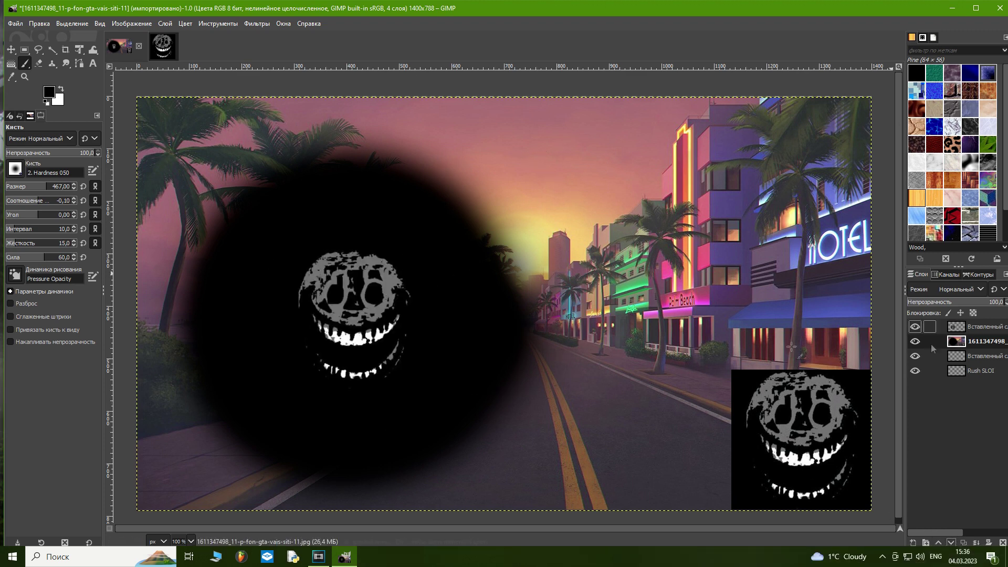
{"action": "mouse_move", "coordinate": [447, 270]}
{"action": "left_mouse_down"}
{"action": "mouse_move", "coordinate": [406, 245]}
{"action": "mouse_move", "coordinate": [347, 285]}
{"action": "mouse_move", "coordinate": [338, 439]}
{"action": "mouse_move", "coordinate": [378, 467]}
{"action": "left_mouse_up"}
{"action": "left_click_drag", "start_coordinate": [33, 255], "coordinate": [79, 258]}
{"action": "mouse_move", "coordinate": [651, 336]}
{"action": "left_mouse_down"}
{"action": "mouse_move", "coordinate": [644, 212]}
{"action": "mouse_move", "coordinate": [681, 188]}
{"action": "left_mouse_up"}
{"action": "left_click_drag", "start_coordinate": [42, 243], "coordinate": [71, 243]}
{"action": "mouse_move", "coordinate": [567, 425]}
{"action": "left_mouse_down"}
{"action": "mouse_move", "coordinate": [619, 428]}
{"action": "mouse_move", "coordinate": [534, 342]}
{"action": "mouse_move", "coordinate": [503, 347]}
{"action": "left_mouse_up"}
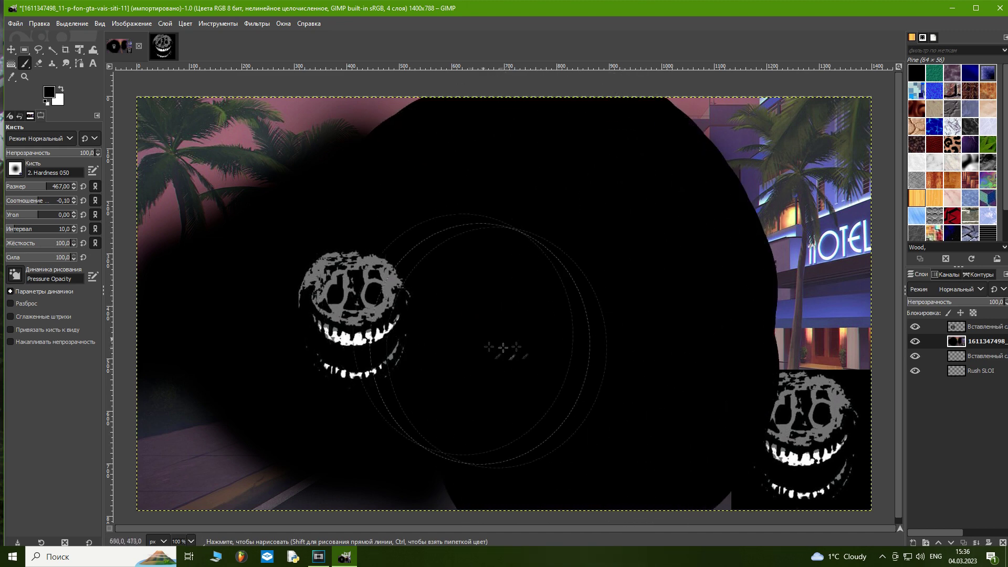
Undo the black strokes, the street layer's reordering and the black area painted around the left face
{"action": "key", "text": "ctrl+z"}
{"action": "key", "text": "ctrl+z"}
{"action": "key", "text": "ctrl+z"}
{"action": "key", "text": "ctrl+z"}
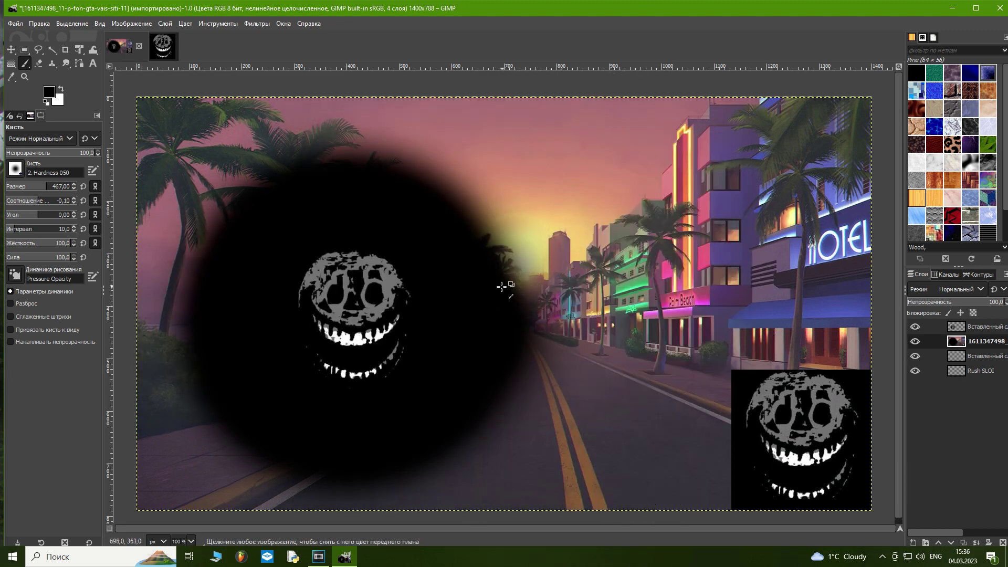
{"action": "key", "text": "ctrl+z"}
{"action": "key", "text": "ctrl+z"}
{"action": "key", "text": "ctrl+z"}
{"action": "key", "text": "ctrl+z"}
Try hard-edged black dabs and strokes of size 467 around the left face, undoing all but a single dab behind it
{"action": "left_click_drag", "start_coordinate": [431, 287], "coordinate": [376, 252]}
{"action": "key", "text": "ctrl+z"}
{"action": "left_click", "coordinate": [364, 313]}
{"action": "key", "text": "ctrl+z"}
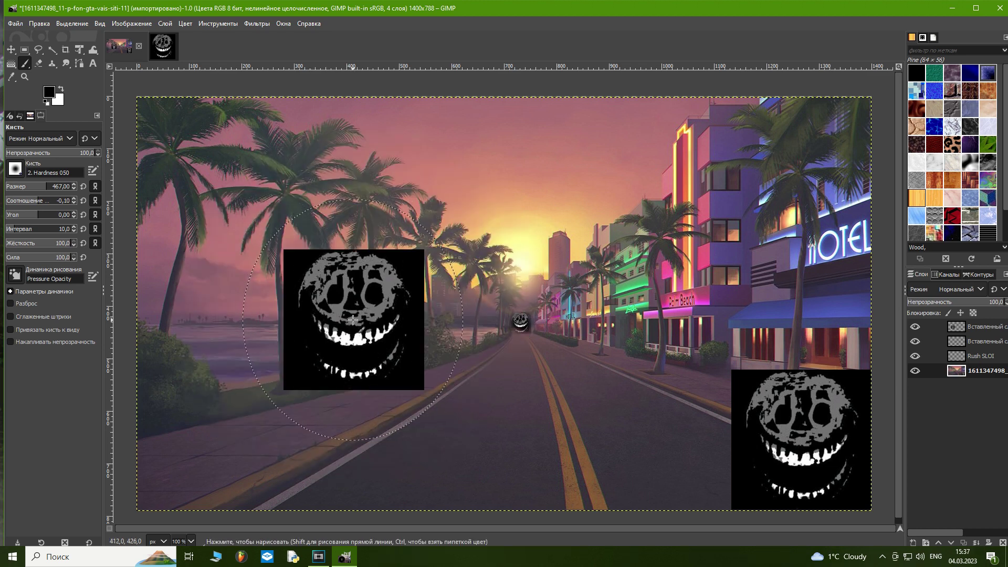
{"action": "left_click", "coordinate": [353, 320]}
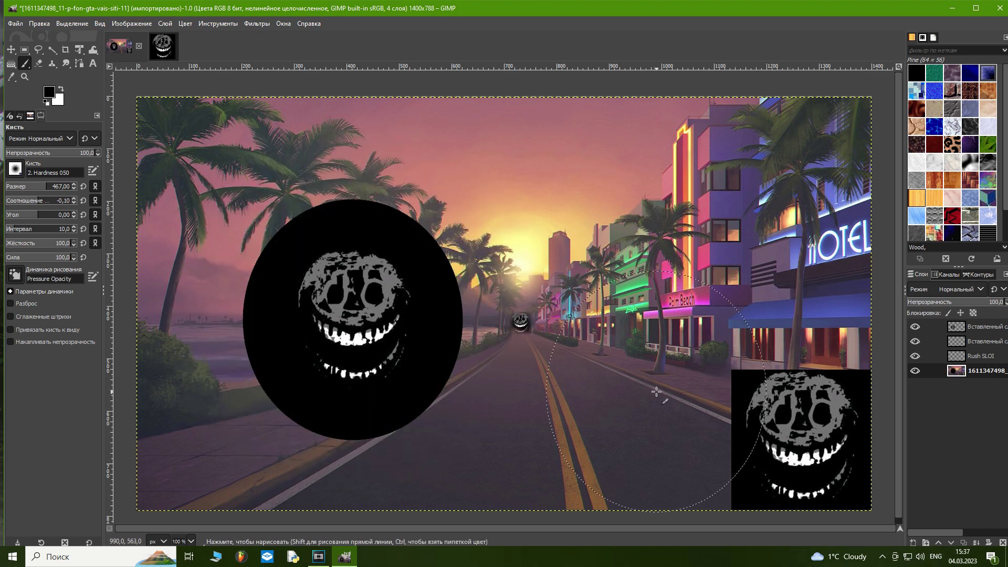
{"action": "mouse_move", "coordinate": [355, 299]}
{"action": "left_mouse_down"}
{"action": "mouse_move", "coordinate": [358, 325]}
{"action": "mouse_move", "coordinate": [332, 394]}
{"action": "mouse_move", "coordinate": [417, 345]}
{"action": "left_mouse_up"}
{"action": "key", "text": "ctrl"}
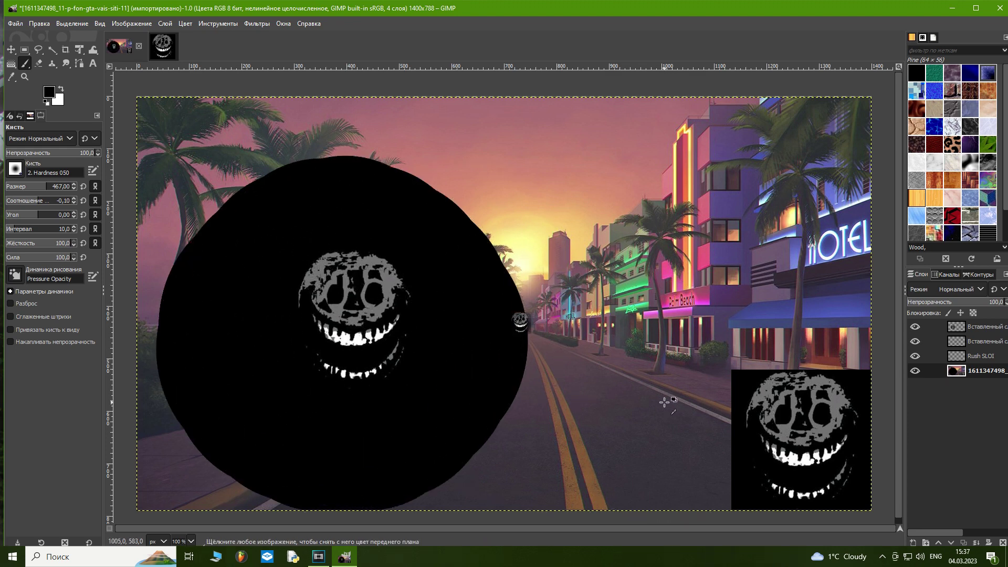
{"action": "key", "text": "ctrl+z"}
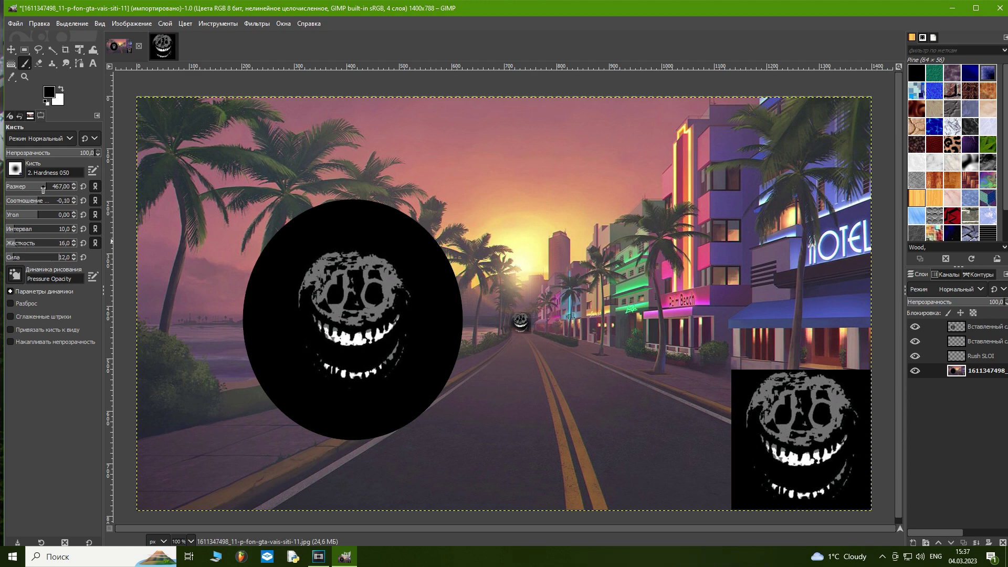
Try darkening the whole street layer with force 12 and hardness 16 at brush sizes 467 and 3649, then undo the painting
{"action": "mouse_move", "coordinate": [477, 455]}
{"action": "left_mouse_down"}
{"action": "mouse_move", "coordinate": [525, 315]}
{"action": "mouse_move", "coordinate": [420, 210]}
{"action": "mouse_move", "coordinate": [683, 157]}
{"action": "mouse_move", "coordinate": [650, 112]}
{"action": "mouse_move", "coordinate": [578, 168]}
{"action": "mouse_move", "coordinate": [656, 226]}
{"action": "mouse_move", "coordinate": [629, 326]}
{"action": "mouse_move", "coordinate": [840, 368]}
{"action": "mouse_move", "coordinate": [596, 338]}
{"action": "mouse_move", "coordinate": [404, 393]}
{"action": "mouse_move", "coordinate": [596, 473]}
{"action": "mouse_move", "coordinate": [657, 472]}
{"action": "left_mouse_up"}
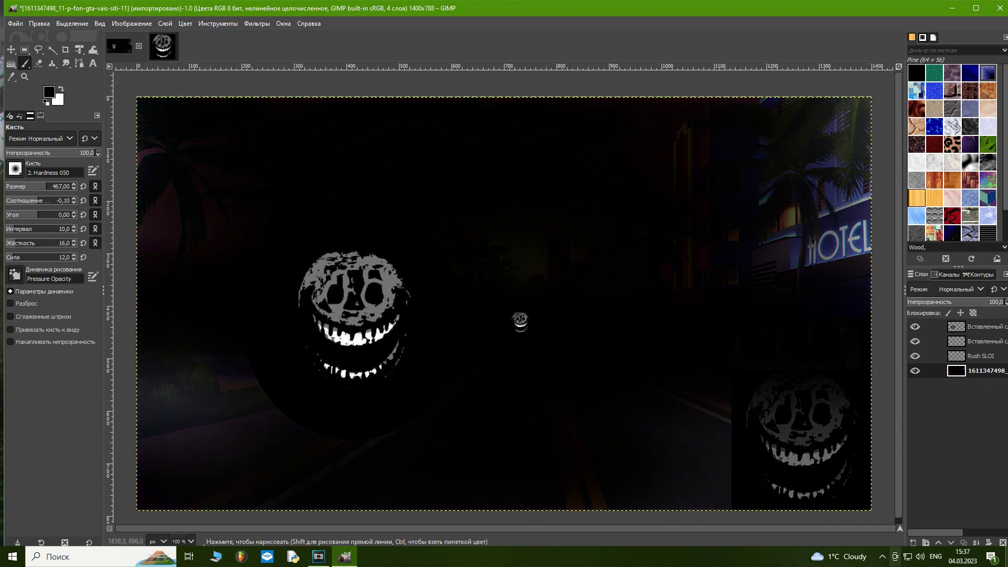
{"action": "key", "text": "ctrl+z"}
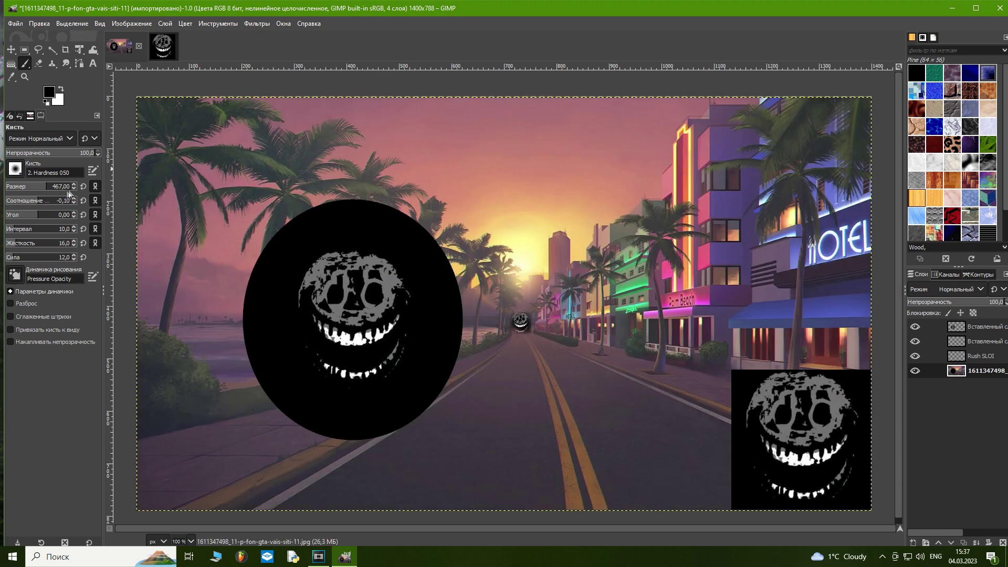
{"action": "left_click_drag", "start_coordinate": [144, 176], "coordinate": [166, 171]}
{"action": "mouse_move", "coordinate": [365, 154]}
{"action": "left_mouse_down"}
{"action": "mouse_move", "coordinate": [381, 252]}
{"action": "mouse_move", "coordinate": [483, 315]}
{"action": "mouse_move", "coordinate": [632, 130]}
{"action": "mouse_move", "coordinate": [651, 173]}
{"action": "left_mouse_up"}
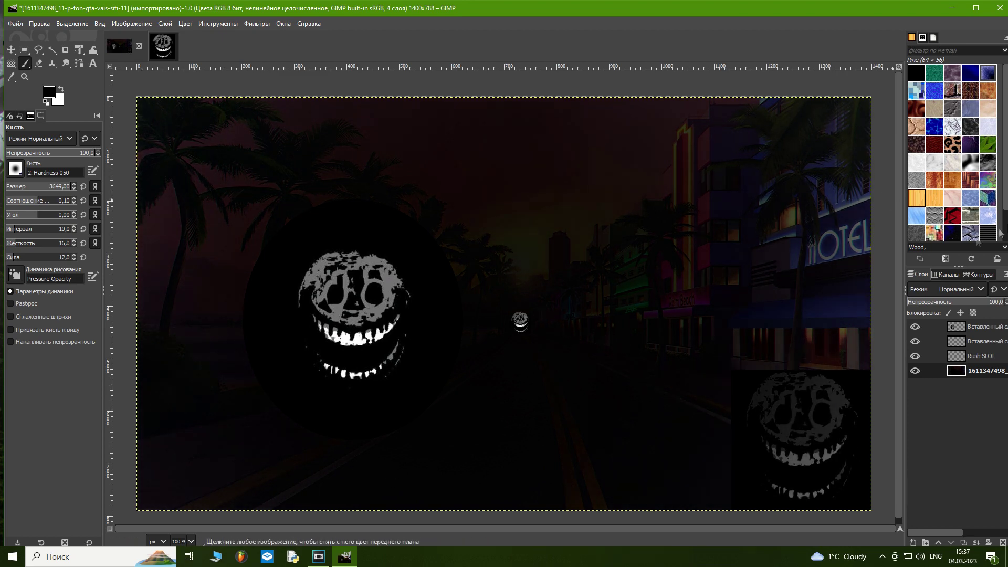
{"action": "key", "text": "ctrl+z"}
{"action": "key", "text": "ctrl+z"}
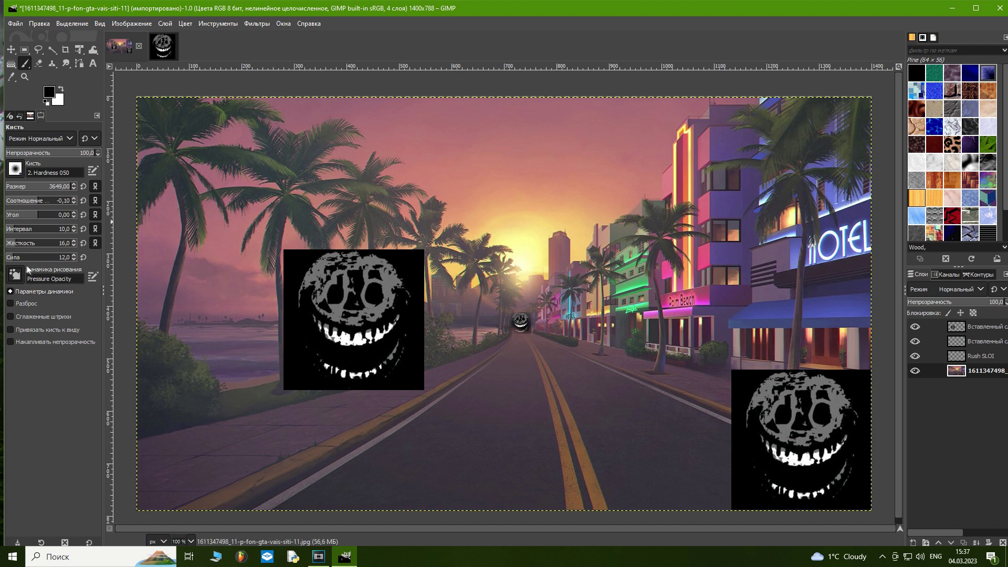
Reduce the brush size to 74 and test black strokes over the street, including one with force 37, undoing each
{"action": "left_click", "coordinate": [445, 310]}
{"action": "key", "text": "ctrl+z"}
{"action": "left_click", "coordinate": [19, 187]}
{"action": "mouse_move", "coordinate": [313, 285]}
{"action": "left_mouse_down"}
{"action": "mouse_move", "coordinate": [370, 423]}
{"action": "mouse_move", "coordinate": [404, 466]}
{"action": "mouse_move", "coordinate": [546, 462]}
{"action": "left_mouse_up"}
{"action": "key", "text": "ctrl+z"}
{"action": "mouse_move", "coordinate": [436, 247]}
{"action": "left_mouse_down"}
{"action": "mouse_move", "coordinate": [546, 225]}
{"action": "mouse_move", "coordinate": [672, 413]}
{"action": "mouse_move", "coordinate": [777, 321]}
{"action": "left_mouse_up"}
{"action": "key", "text": "ctrl+z"}
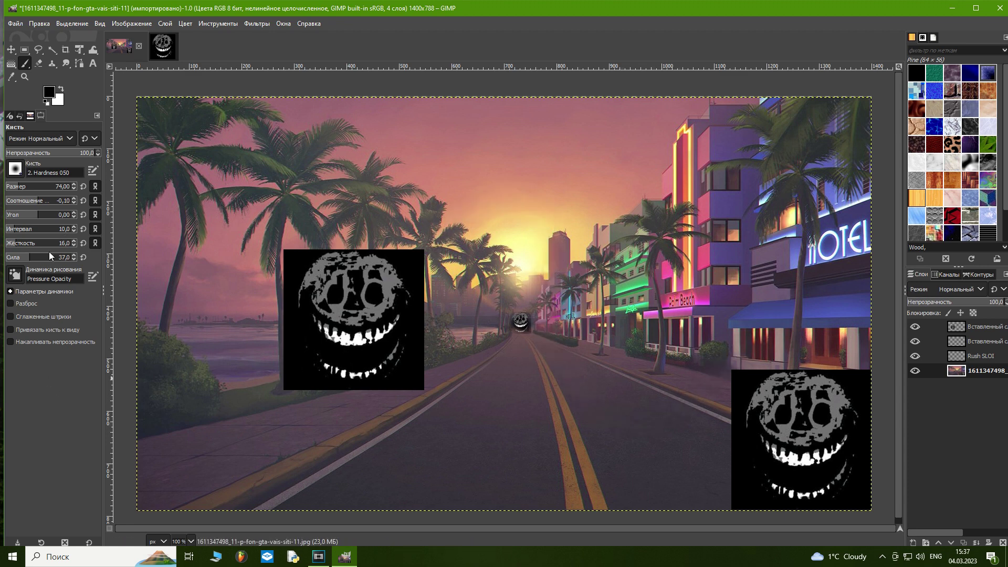
{"action": "mouse_move", "coordinate": [530, 267]}
{"action": "left_mouse_down"}
{"action": "mouse_move", "coordinate": [571, 270]}
{"action": "mouse_move", "coordinate": [542, 280]}
{"action": "left_mouse_up"}
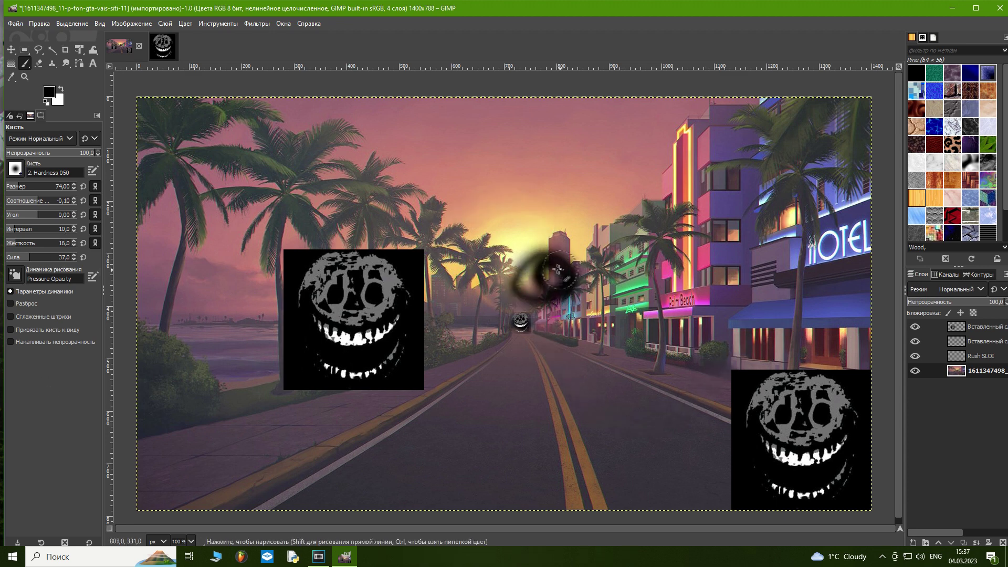
{"action": "key", "text": "ctrl+z"}
Set the brush force to 100 and hardness to 44, testing each setting with a black stroke and undoing it
{"action": "left_click_drag", "start_coordinate": [30, 256], "coordinate": [73, 256]}
{"action": "mouse_move", "coordinate": [567, 212]}
{"action": "left_mouse_down"}
{"action": "mouse_move", "coordinate": [556, 249]}
{"action": "mouse_move", "coordinate": [588, 273]}
{"action": "mouse_move", "coordinate": [420, 248]}
{"action": "left_mouse_up"}
{"action": "key", "text": "ctrl+z"}
{"action": "left_click", "coordinate": [35, 242]}
{"action": "mouse_move", "coordinate": [465, 211]}
{"action": "left_mouse_down"}
{"action": "mouse_move", "coordinate": [473, 363]}
{"action": "mouse_move", "coordinate": [413, 232]}
{"action": "mouse_move", "coordinate": [447, 379]}
{"action": "left_mouse_up"}
{"action": "key", "text": "ctrl+z"}
Set the brush size to 351 and paint a large soft-edged black area around the left face on the street layer
{"action": "left_click", "coordinate": [40, 187]}
{"action": "key", "text": "ctrl+z"}
{"action": "mouse_move", "coordinate": [378, 368]}
{"action": "left_mouse_down"}
{"action": "mouse_move", "coordinate": [231, 335]}
{"action": "mouse_move", "coordinate": [267, 313]}
{"action": "left_mouse_up"}
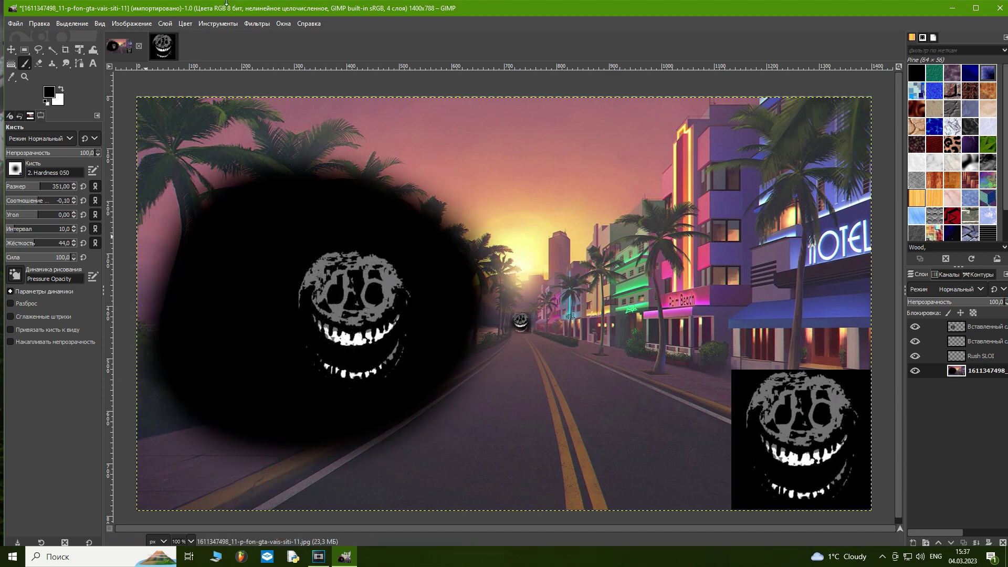